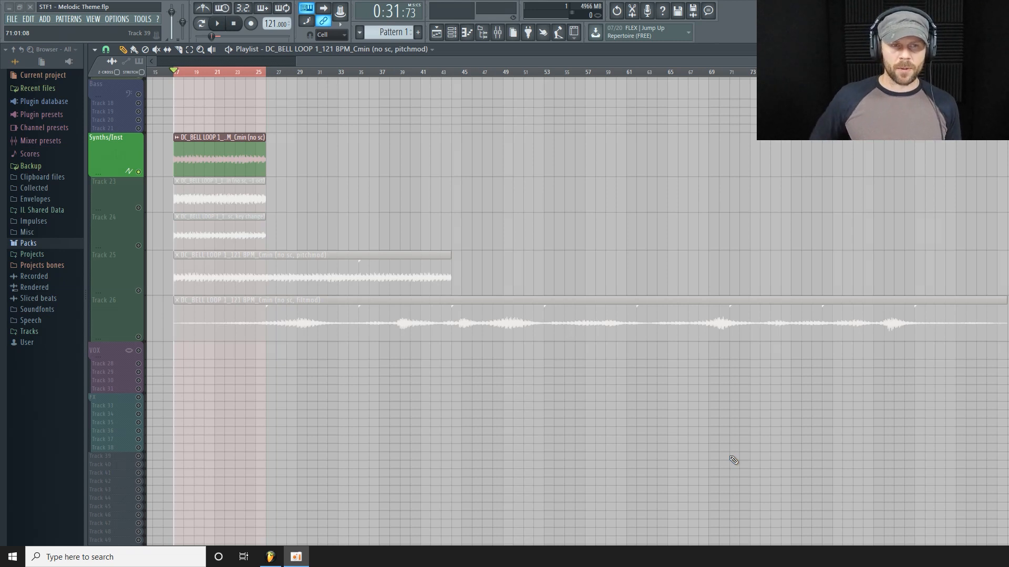
Step: Play back the original bell loop, followed by the soloed octave-down version on Track 23
{"action": "left_click", "coordinate": [217, 23]}
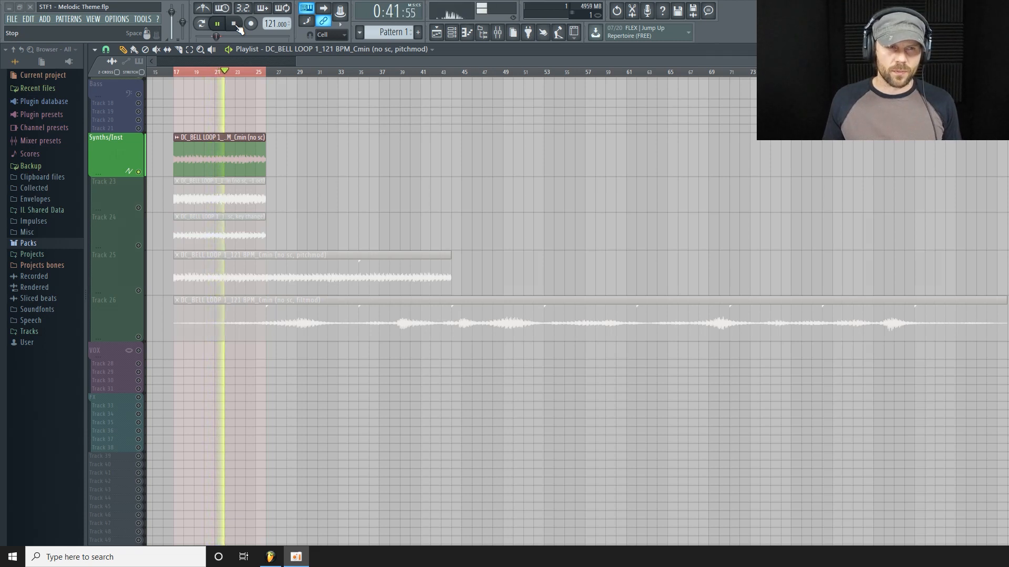
{"action": "left_click", "coordinate": [235, 24]}
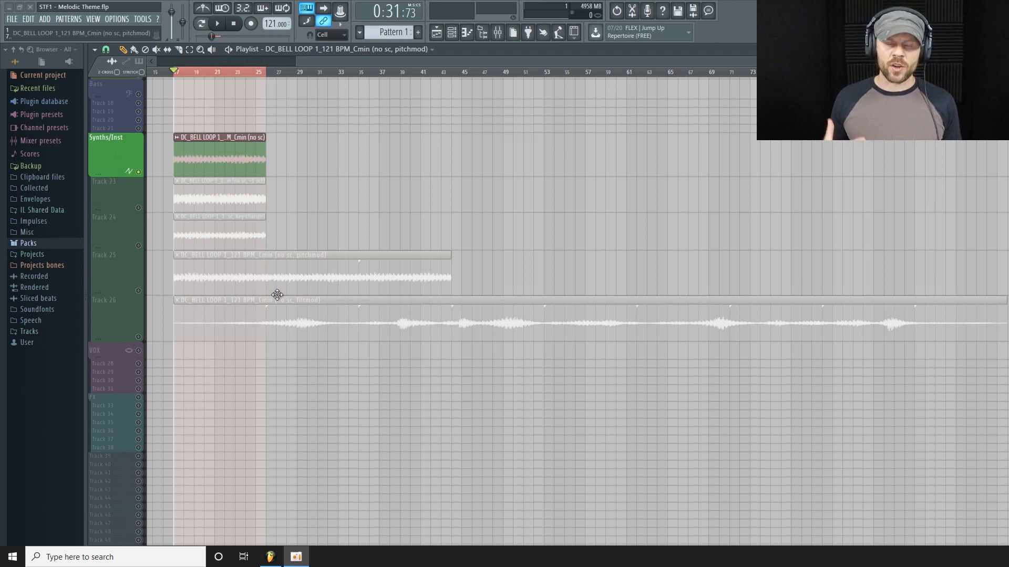
{"action": "right_click", "coordinate": [138, 208]}
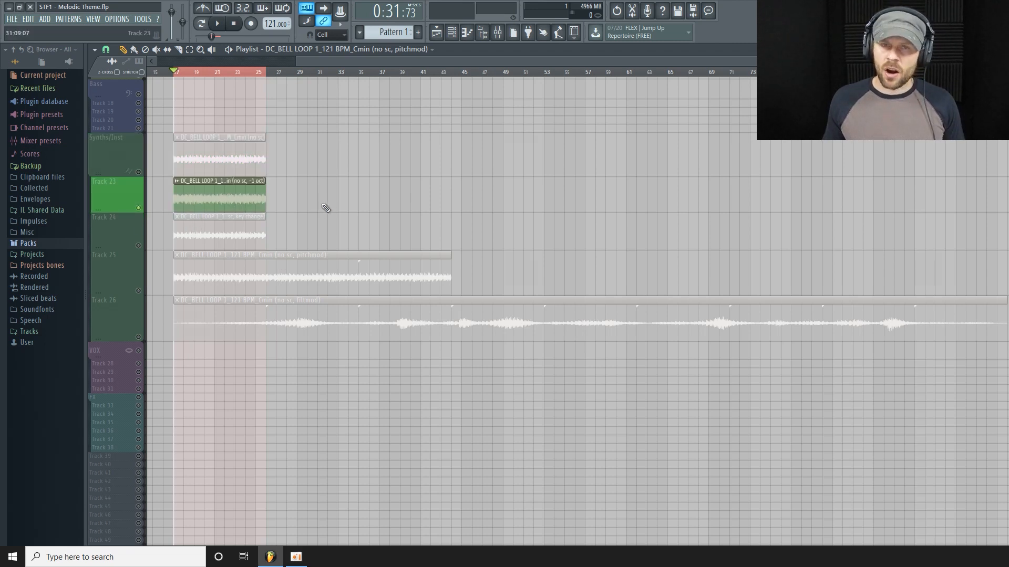
{"action": "key", "text": "space"}
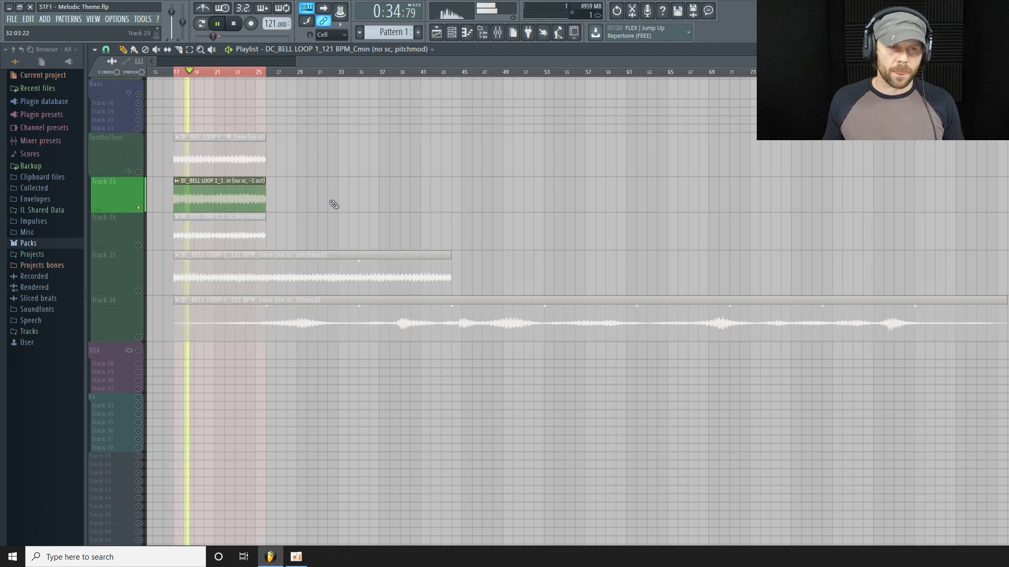
{"action": "key", "text": "space"}
Step: Solo and audition the key-change loop on Track 24, followed by the pitchmod loop on Track 25
{"action": "right_click", "coordinate": [138, 246]}
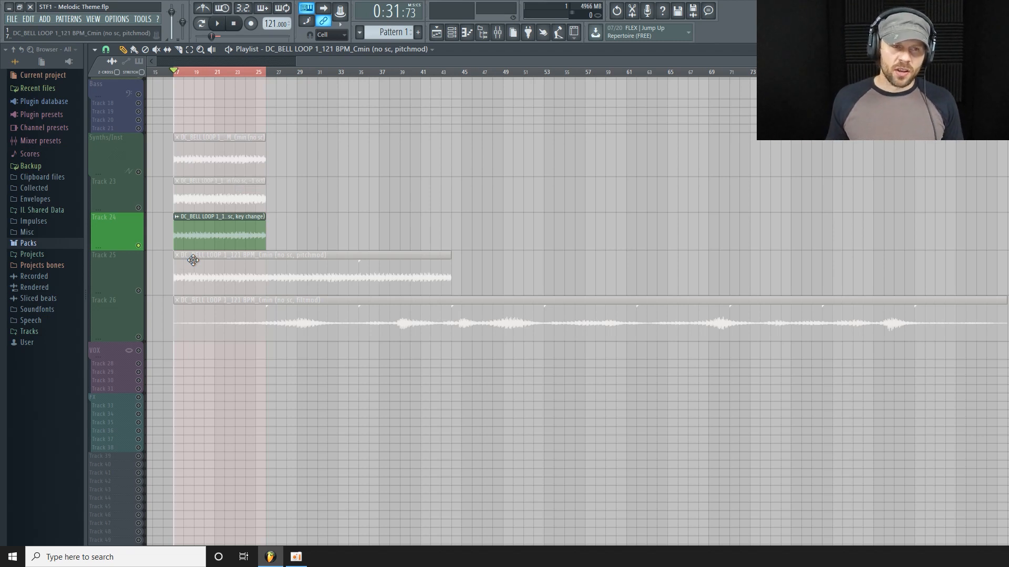
{"action": "key", "text": "space"}
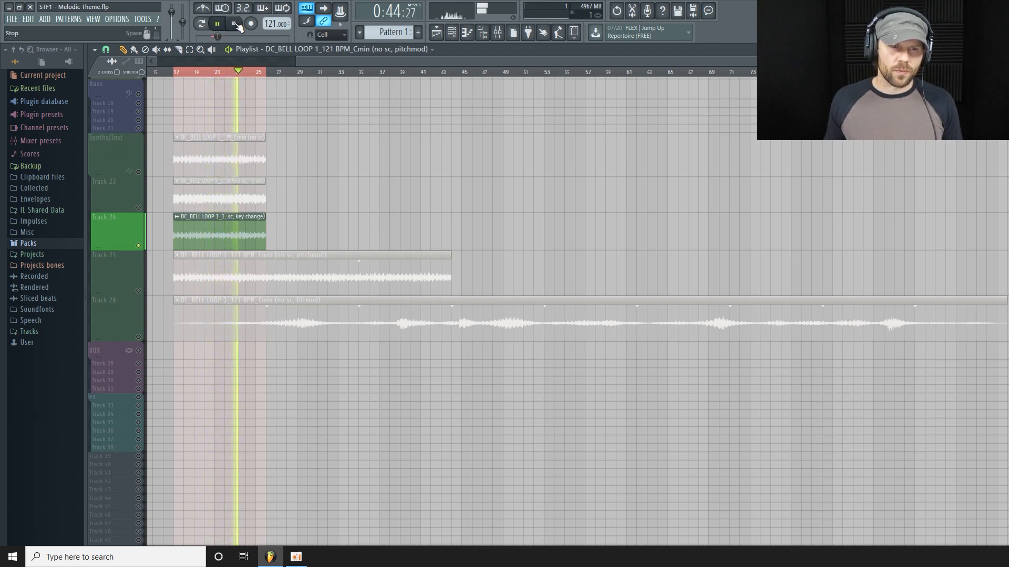
{"action": "left_click", "coordinate": [236, 23]}
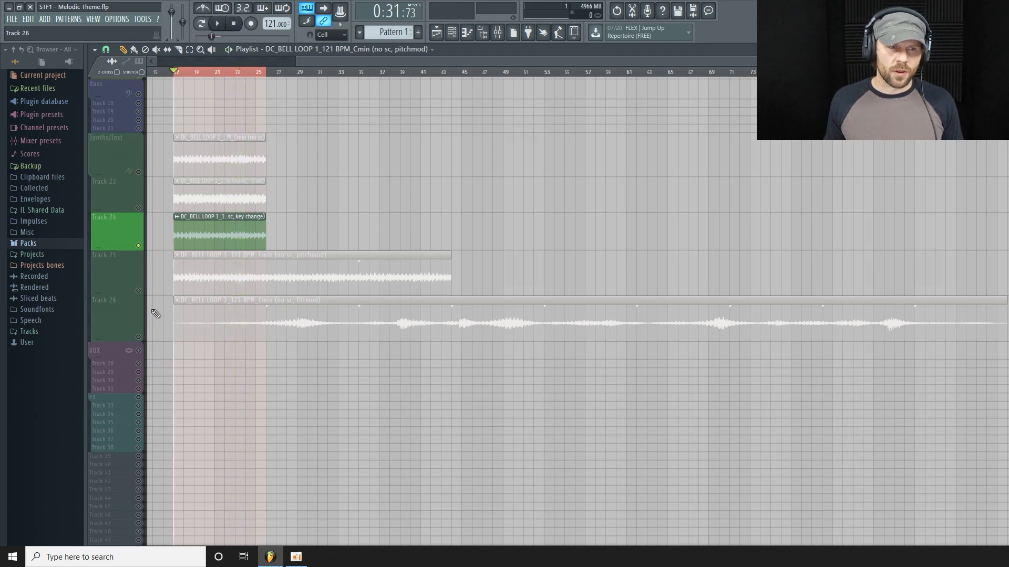
{"action": "left_click", "coordinate": [140, 291]}
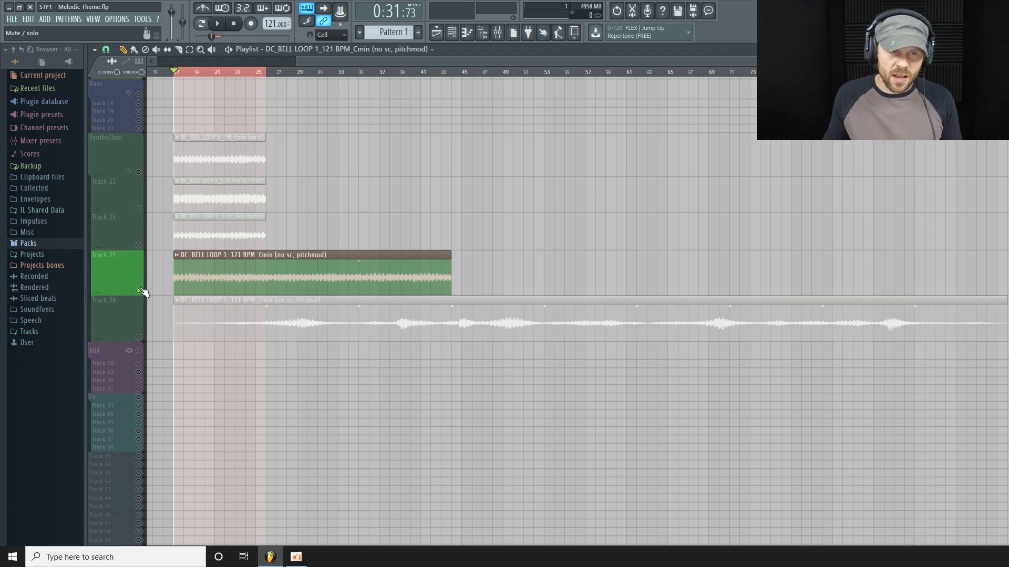
{"action": "key", "text": "space"}
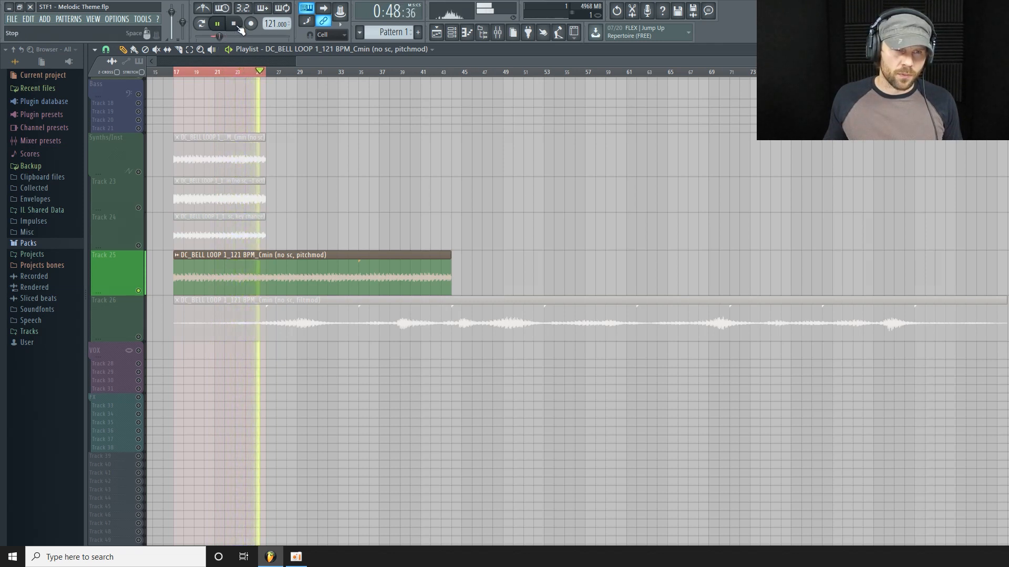
{"action": "key", "text": "space"}
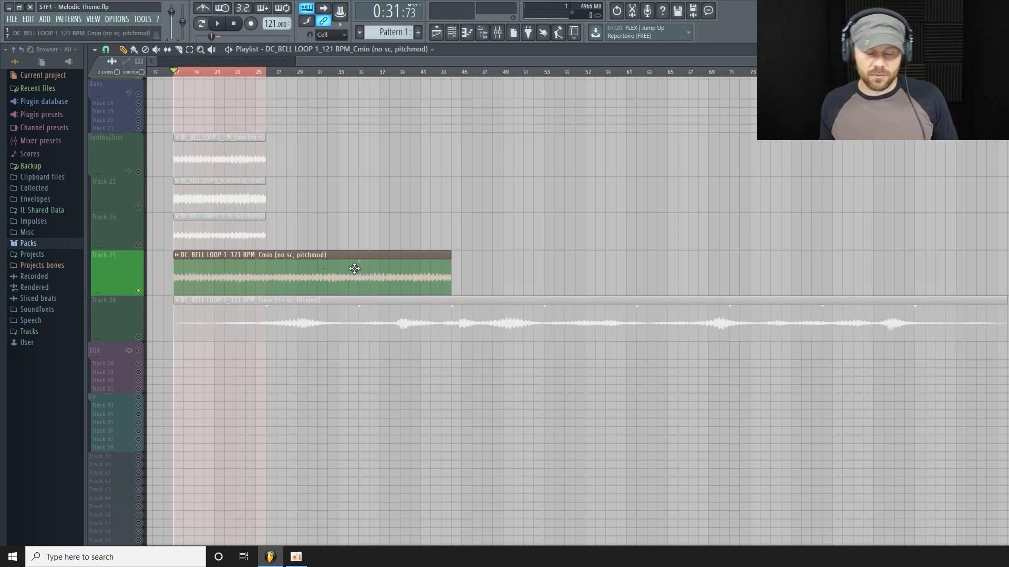
Step: Mute the filtmod loop on Track 26 and slightly reduce the heights of Tracks 25 and 26
{"action": "scroll", "coordinate": [315, 284], "scroll_direction": "down", "scroll_amount": 1}
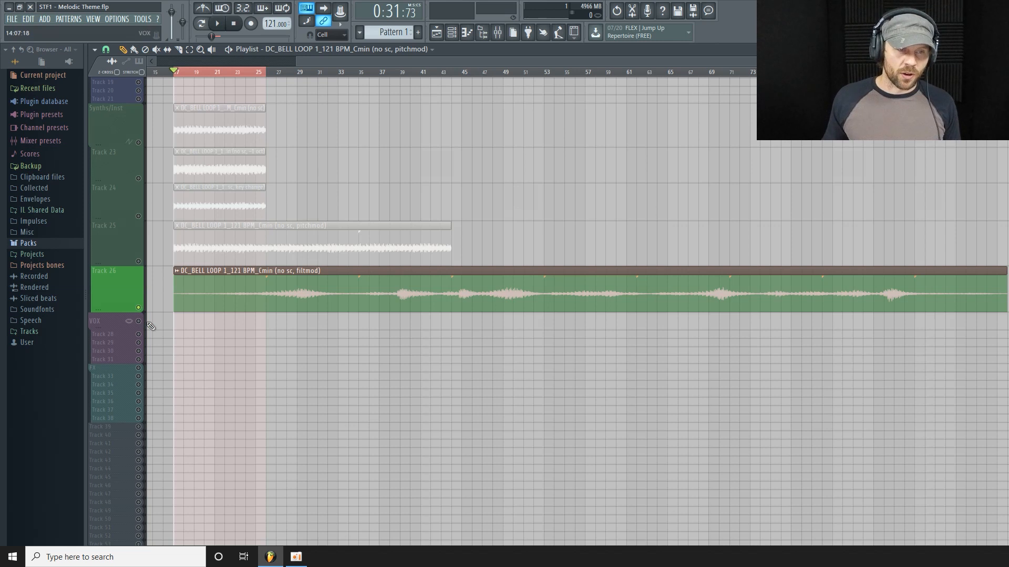
{"action": "left_click", "coordinate": [138, 309]}
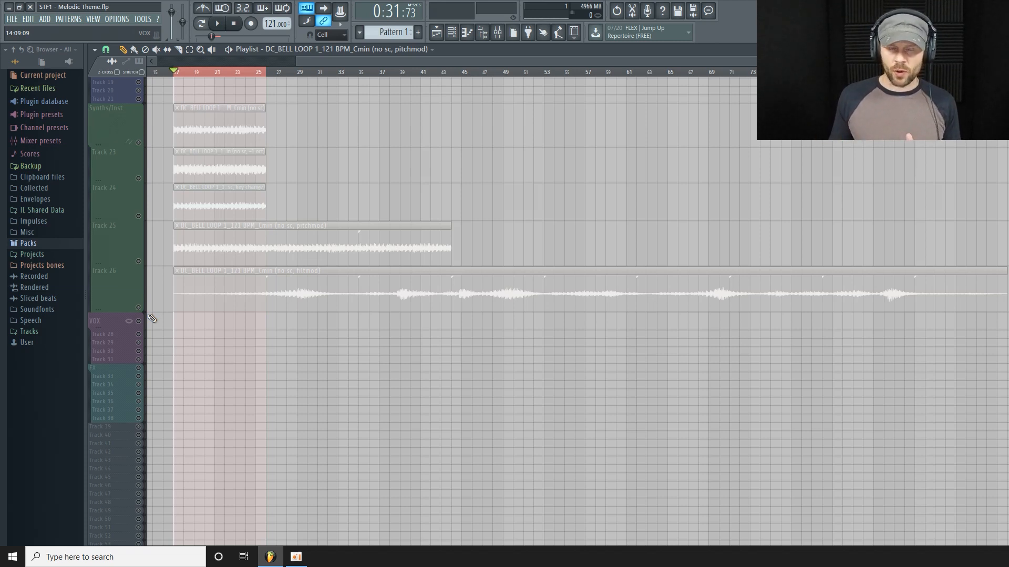
{"action": "left_click_drag", "start_coordinate": [127, 309], "coordinate": [111, 304]}
{"action": "left_click_drag", "start_coordinate": [115, 265], "coordinate": [115, 264]}
{"action": "scroll", "coordinate": [124, 274], "scroll_direction": "up", "scroll_amount": 3}
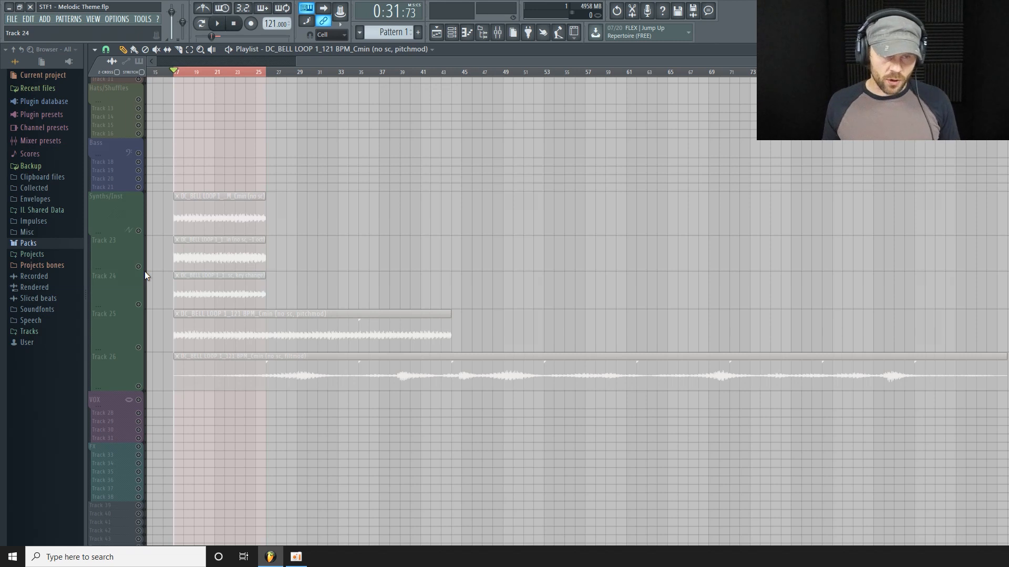
Step: Add a 3x Osc channel to the channel rack and route it to mixer insert 30
{"action": "left_click", "coordinate": [456, 34]}
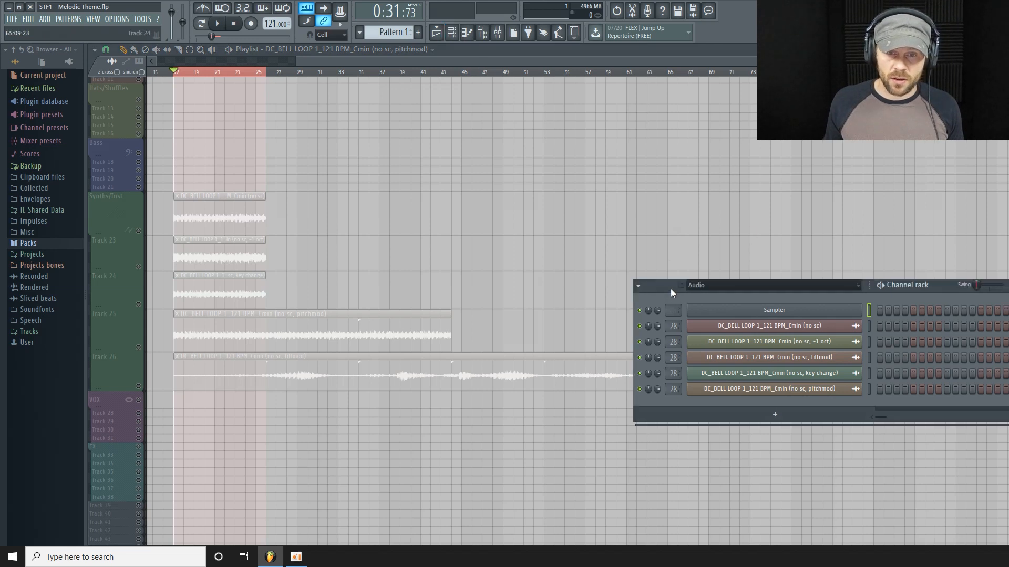
{"action": "left_click_drag", "start_coordinate": [670, 289], "coordinate": [505, 243]}
{"action": "left_click", "coordinate": [614, 372]}
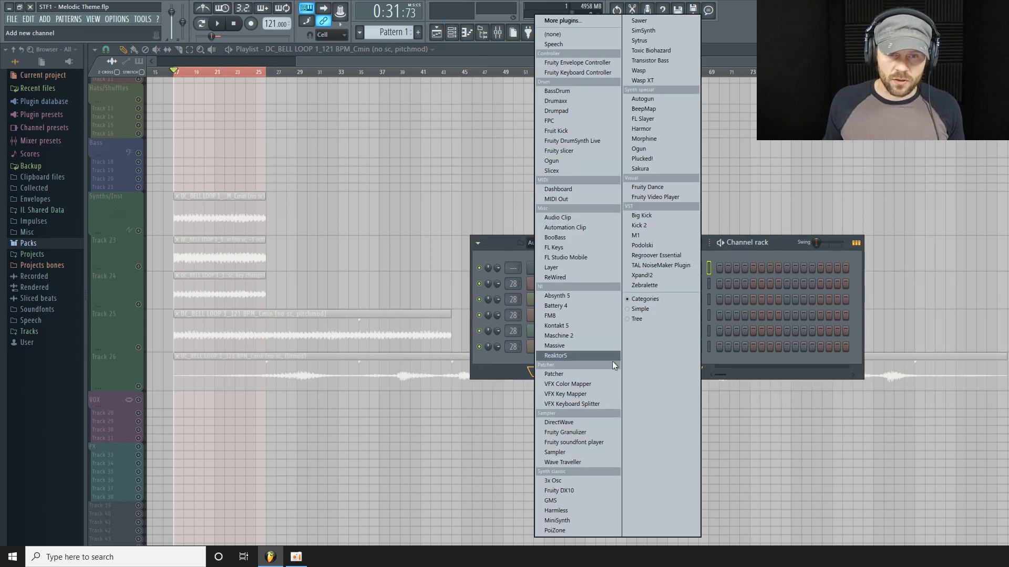
{"action": "left_click", "coordinate": [554, 480]}
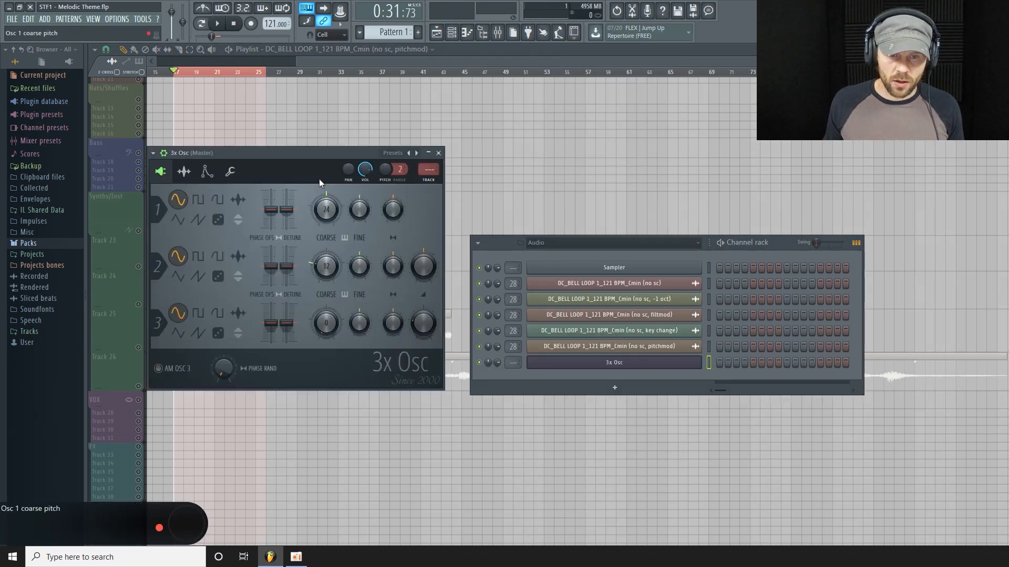
{"action": "left_click_drag", "start_coordinate": [512, 362], "coordinate": [513, 326]}
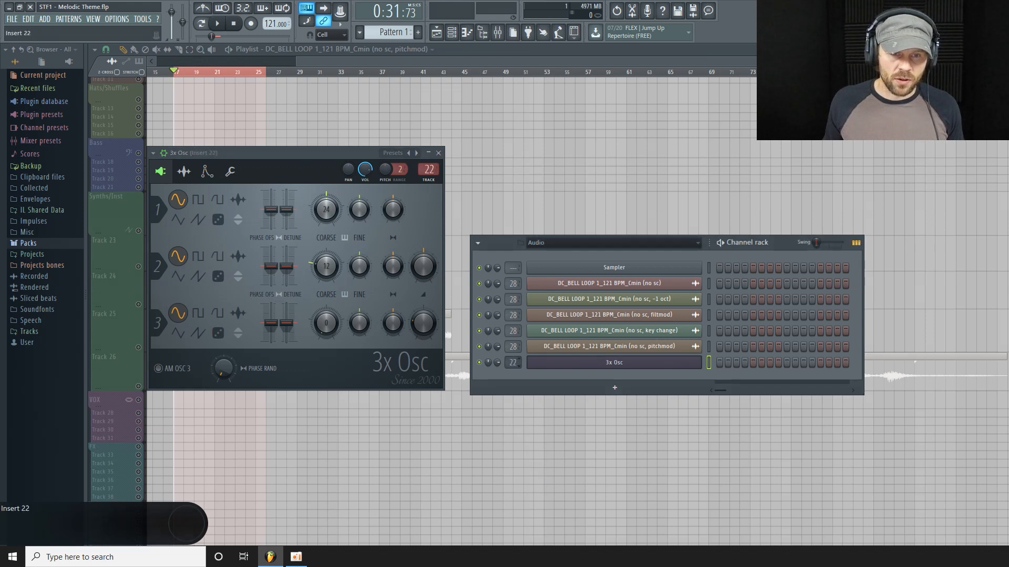
{"action": "left_click_drag", "start_coordinate": [512, 362], "coordinate": [513, 353]}
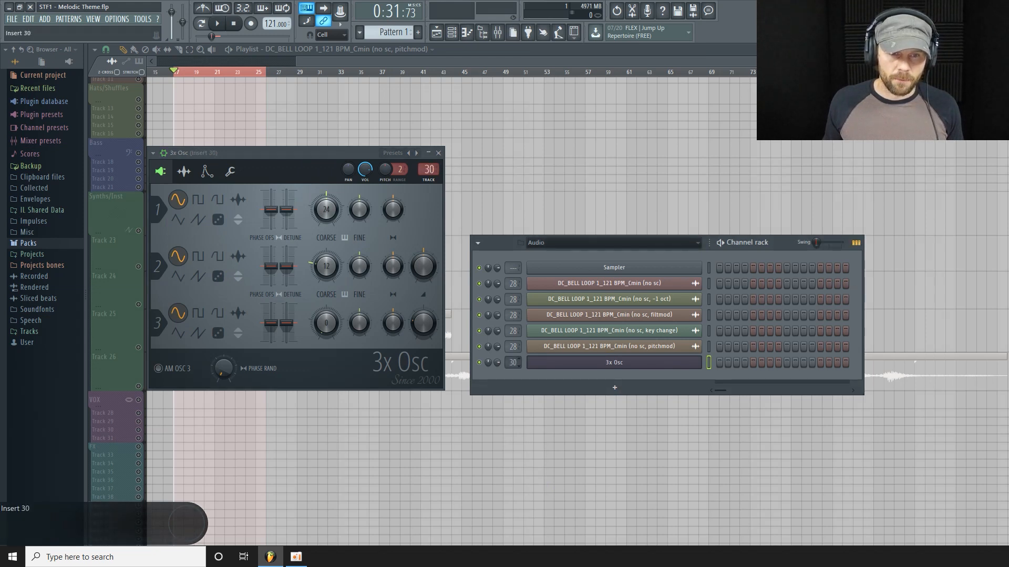
Step: Lower the volume of mixer insert 30 to about -10.7 dB and close the 3x Osc window
{"action": "left_click", "coordinate": [497, 32]}
{"action": "left_click_drag", "start_coordinate": [469, 388], "coordinate": [469, 388]}
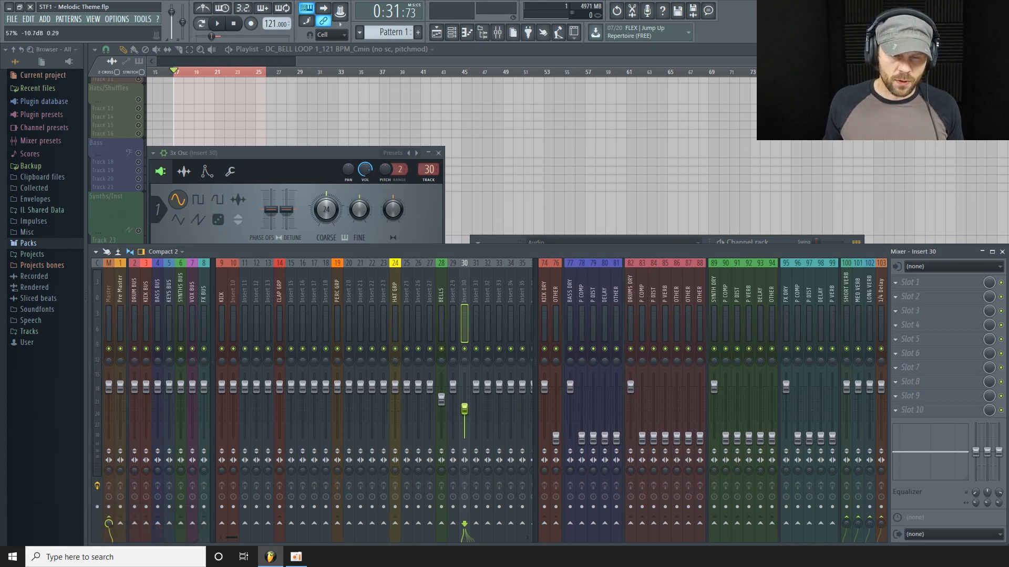
{"action": "left_click", "coordinate": [440, 153]}
Step: Enlarge playlist Track 21, place a Pattern 1 clip on it at bar 17 and unmute the track
{"action": "left_click_drag", "start_coordinate": [464, 61], "coordinate": [378, 59]}
{"action": "left_click_drag", "start_coordinate": [110, 190], "coordinate": [108, 236]}
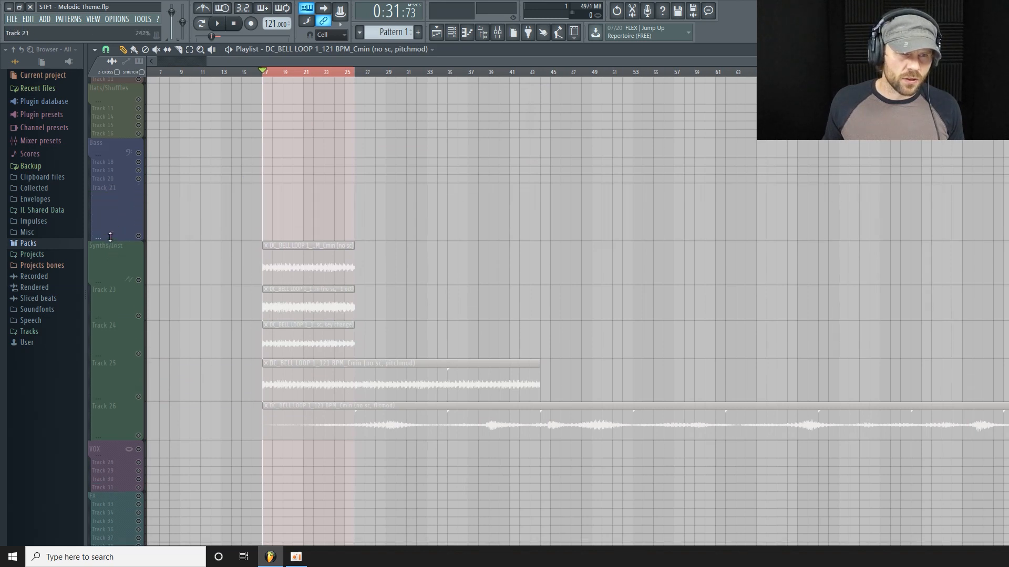
{"action": "left_click", "coordinate": [286, 206]}
{"action": "right_click", "coordinate": [361, 208]}
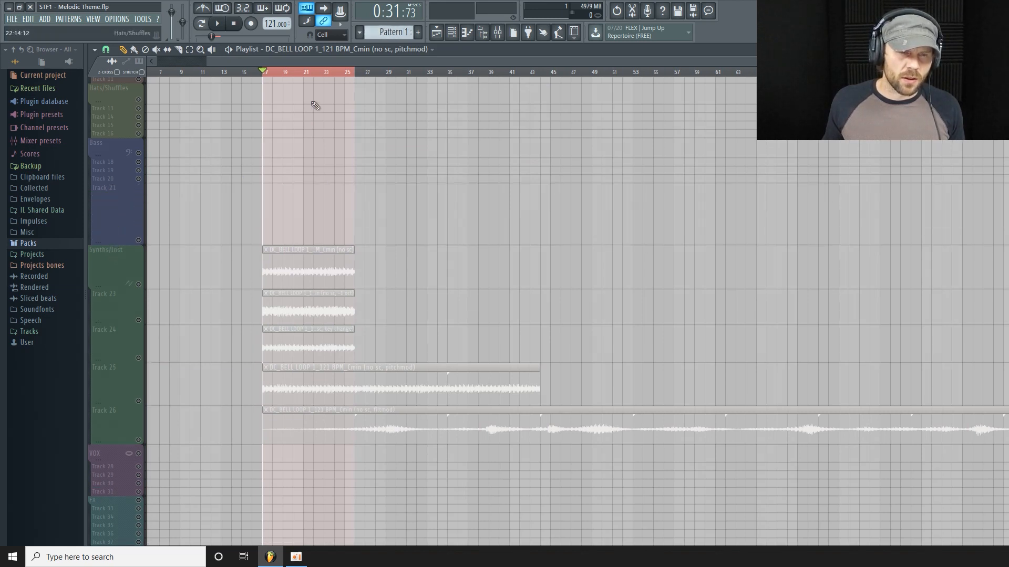
{"action": "left_click", "coordinate": [395, 32]}
{"action": "left_click", "coordinate": [320, 202]}
{"action": "left_click_drag", "start_coordinate": [318, 189], "coordinate": [268, 218]}
{"action": "left_click", "coordinate": [143, 245]}
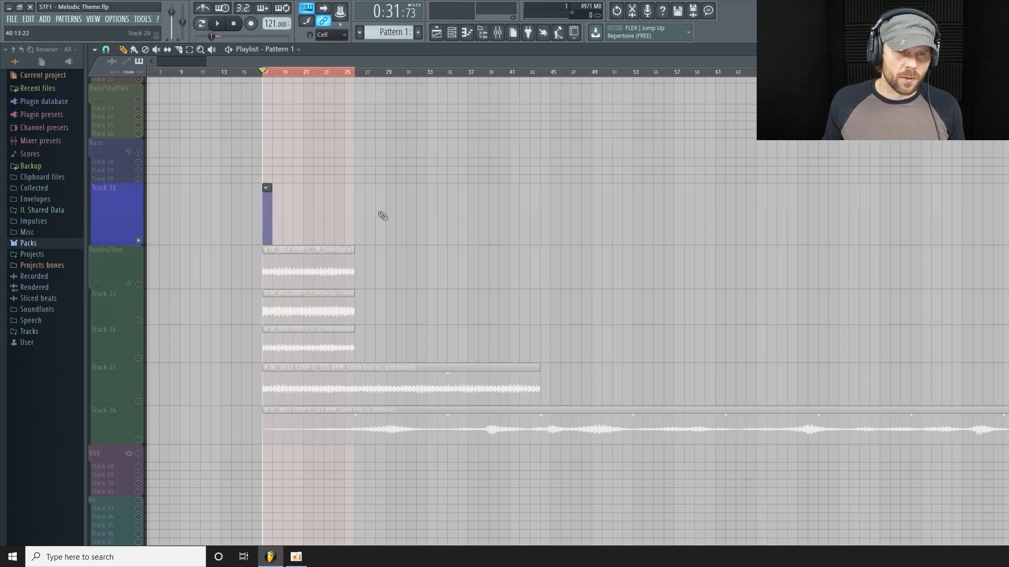
Step: Shorten the Pattern 1 clip on Track 21 to a length of 0:12:00
{"action": "scroll", "coordinate": [367, 200], "scroll_direction": "up", "scroll_amount": 3}
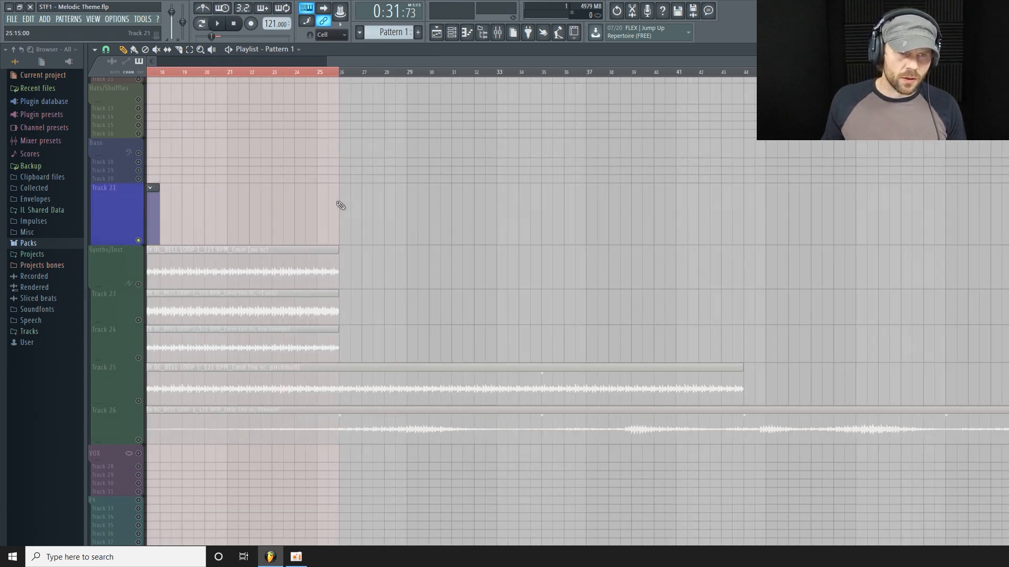
{"action": "left_click_drag", "start_coordinate": [391, 62], "coordinate": [309, 65]}
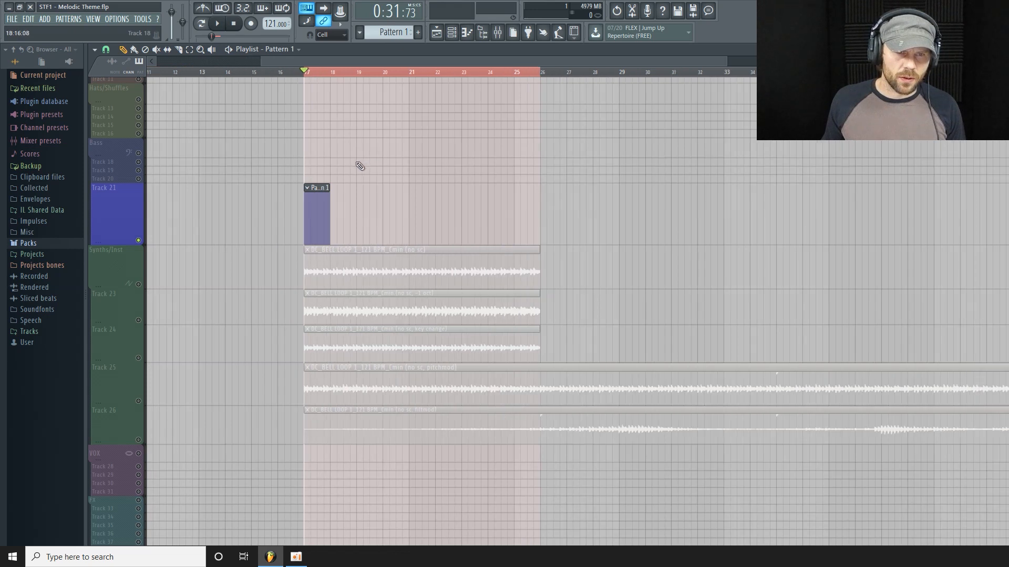
{"action": "scroll", "coordinate": [358, 164], "scroll_direction": "up", "scroll_amount": 4}
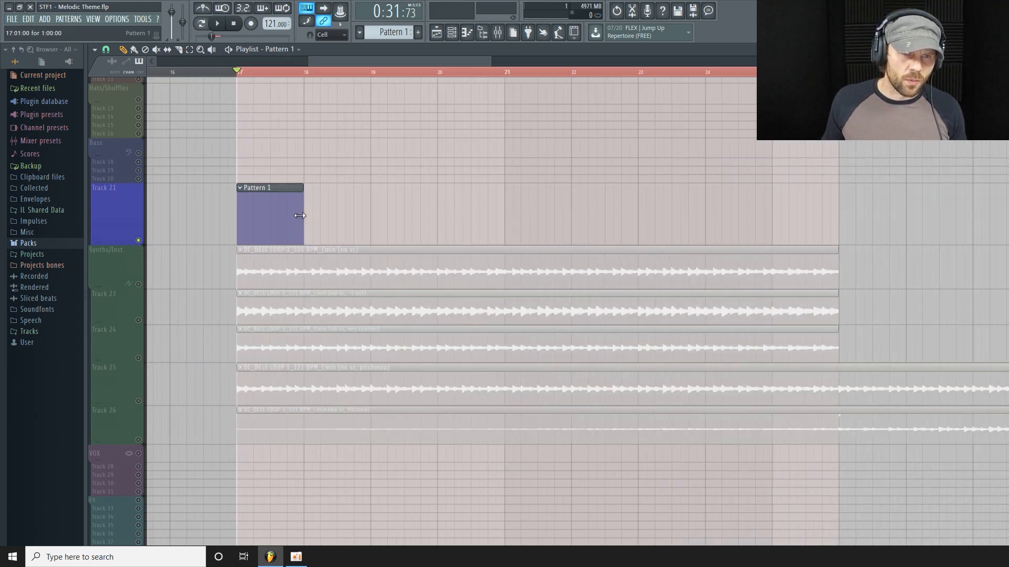
{"action": "left_click_drag", "start_coordinate": [302, 215], "coordinate": [288, 223]}
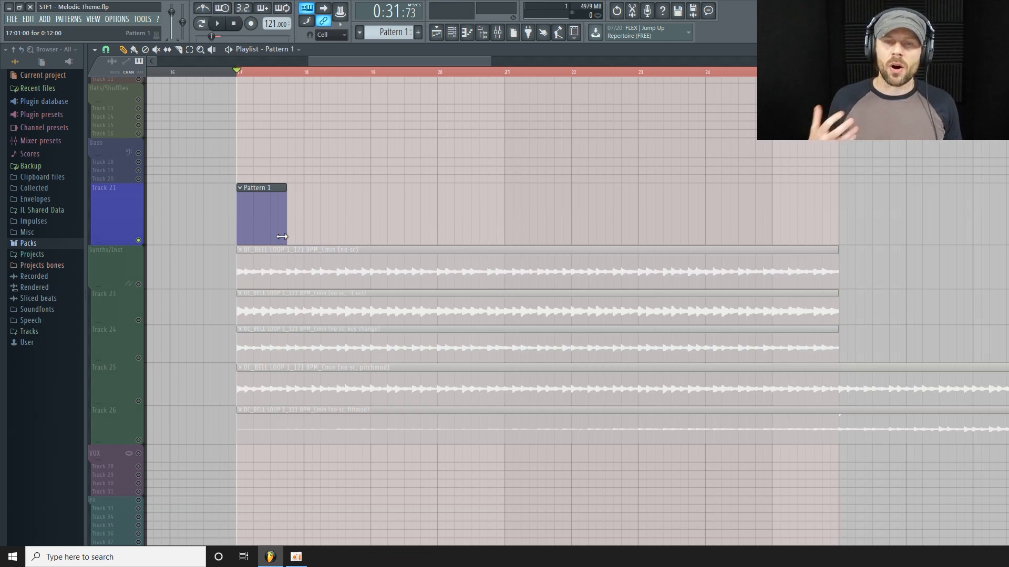
Step: Paint back-to-back copies of the Pattern 1 clip along Track 21 up to bar 26, and deselect them
{"action": "left_click", "coordinate": [134, 49]}
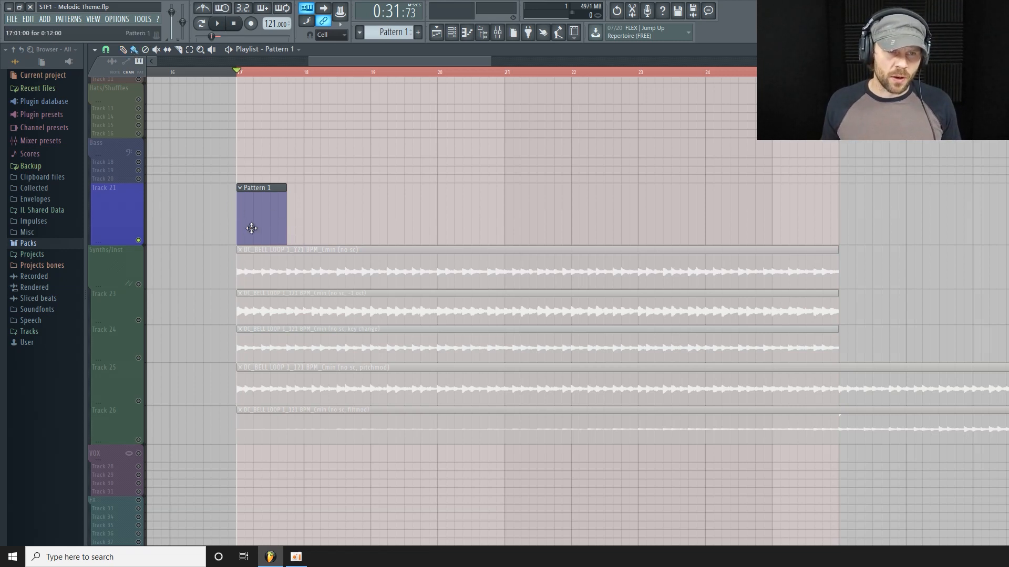
{"action": "left_click_drag", "start_coordinate": [294, 243], "coordinate": [825, 251]}
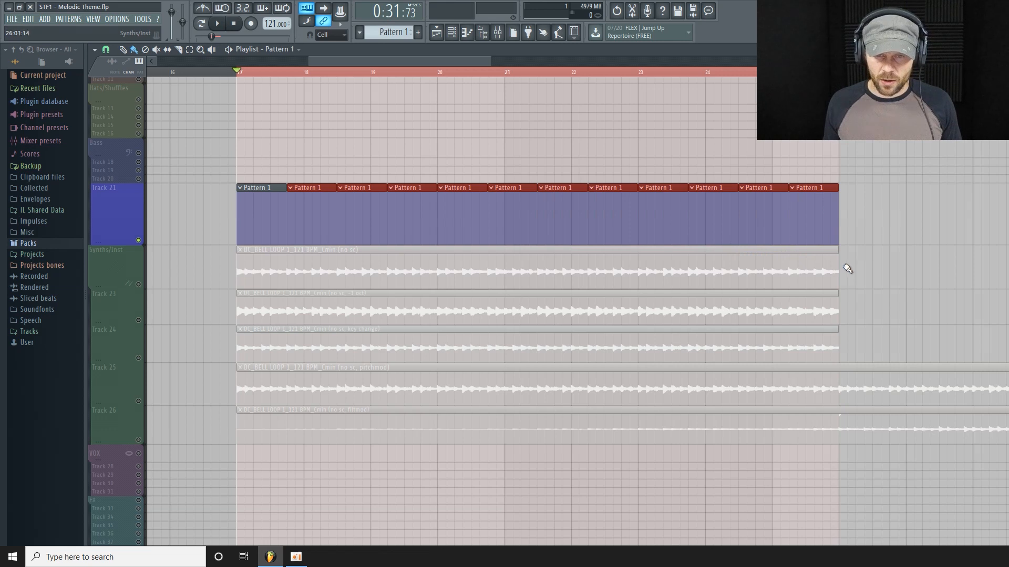
{"action": "scroll", "coordinate": [581, 76], "scroll_direction": "down", "scroll_amount": 3}
{"action": "left_click_drag", "start_coordinate": [581, 76], "coordinate": [570, 81]}
{"action": "left_click_drag", "start_coordinate": [519, 62], "coordinate": [504, 62]}
{"action": "left_click", "coordinate": [234, 207], "text": "ctrl"}
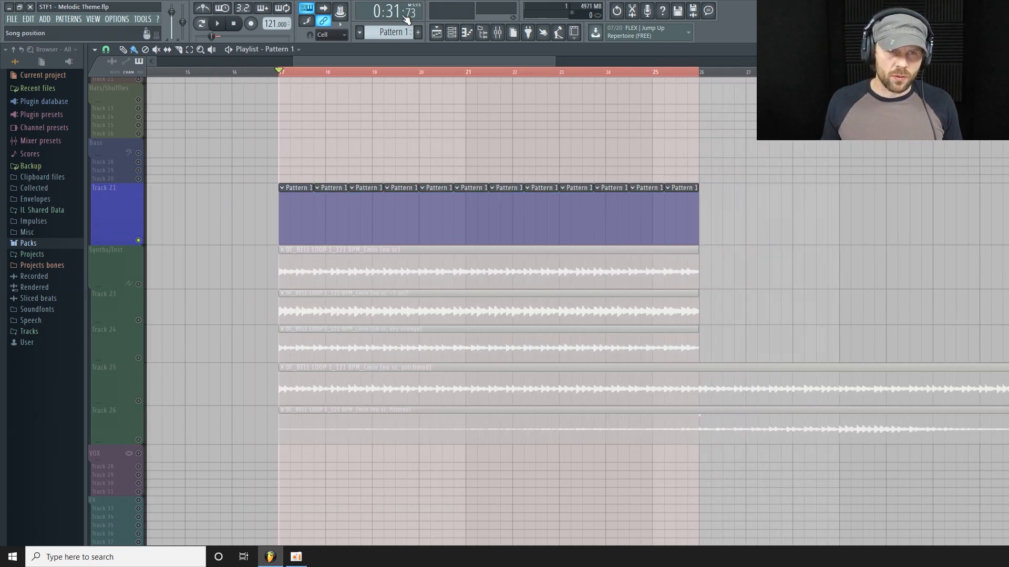
Step: Open the 3x Osc instrument from the channel rack and set oscillator 1 to a saw wave
{"action": "left_click", "coordinate": [467, 32]}
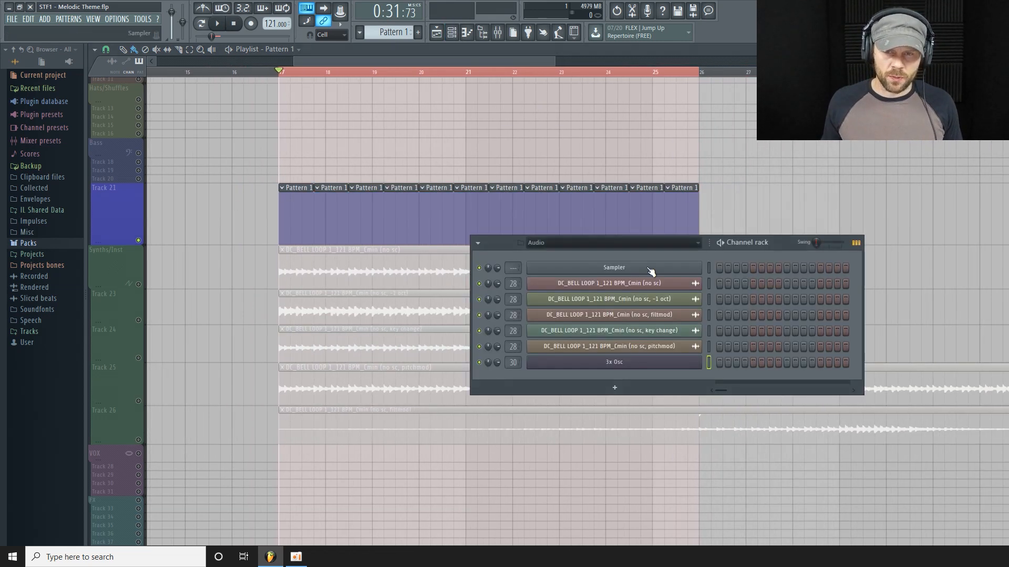
{"action": "right_click", "coordinate": [644, 366]}
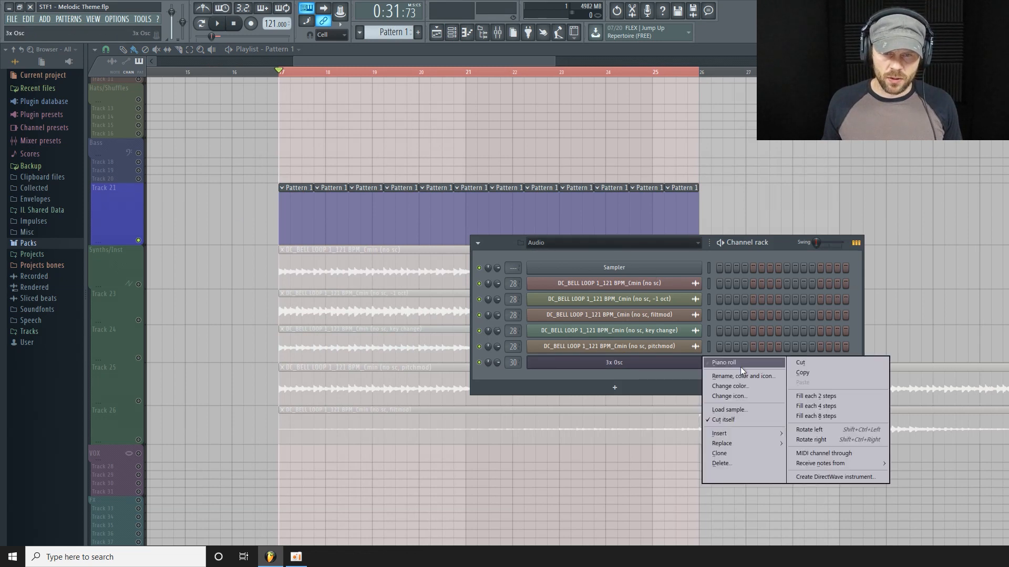
{"action": "left_click", "coordinate": [649, 364]}
{"action": "left_click", "coordinate": [649, 365]}
{"action": "left_click_drag", "start_coordinate": [226, 153], "coordinate": [312, 102]}
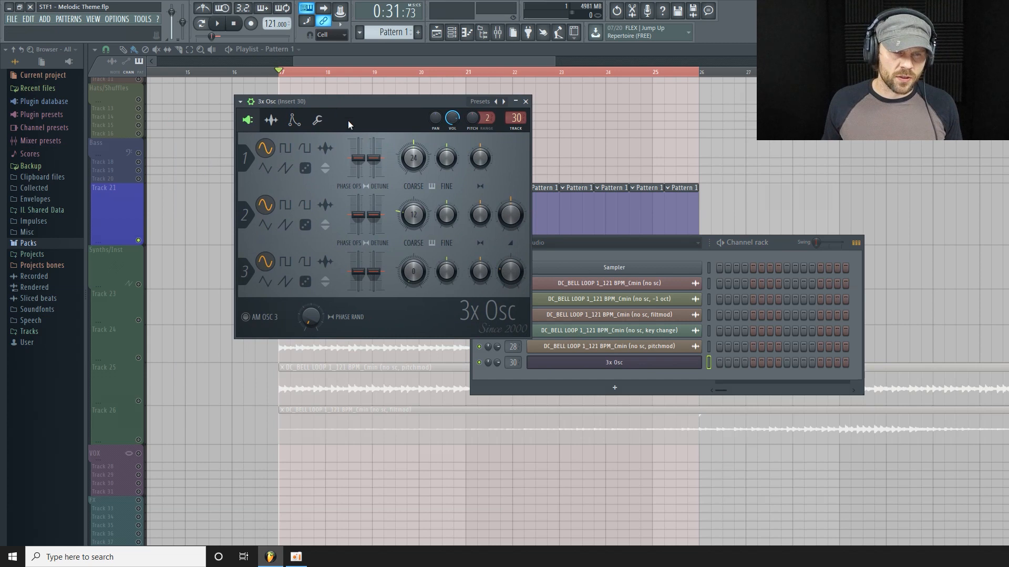
{"action": "left_click", "coordinate": [286, 168]}
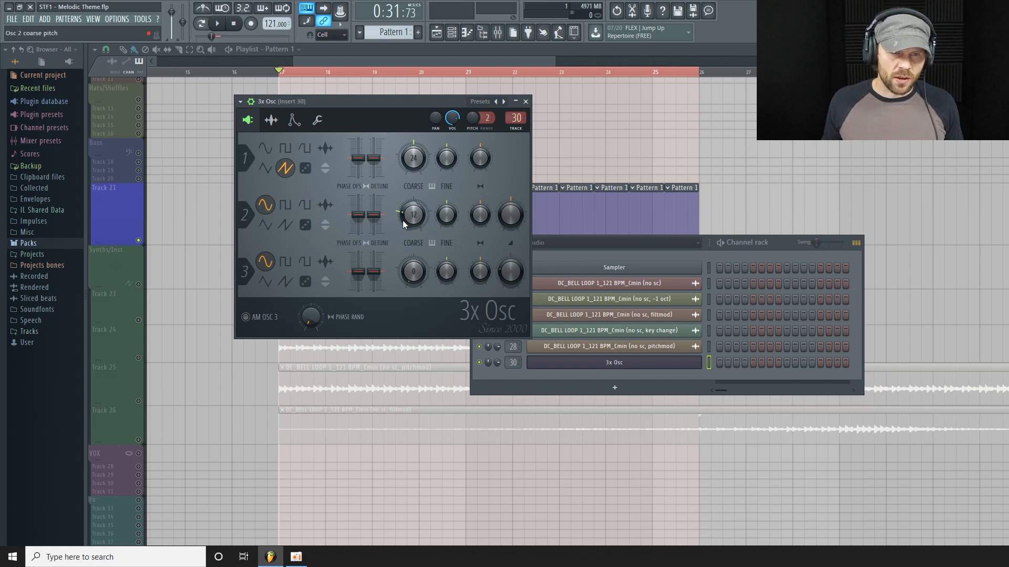
Step: Set oscillator 2's coarse pitch to -12 semitones and oscillator 3's mix level to 0%
{"action": "left_click_drag", "start_coordinate": [412, 217], "coordinate": [413, 214]}
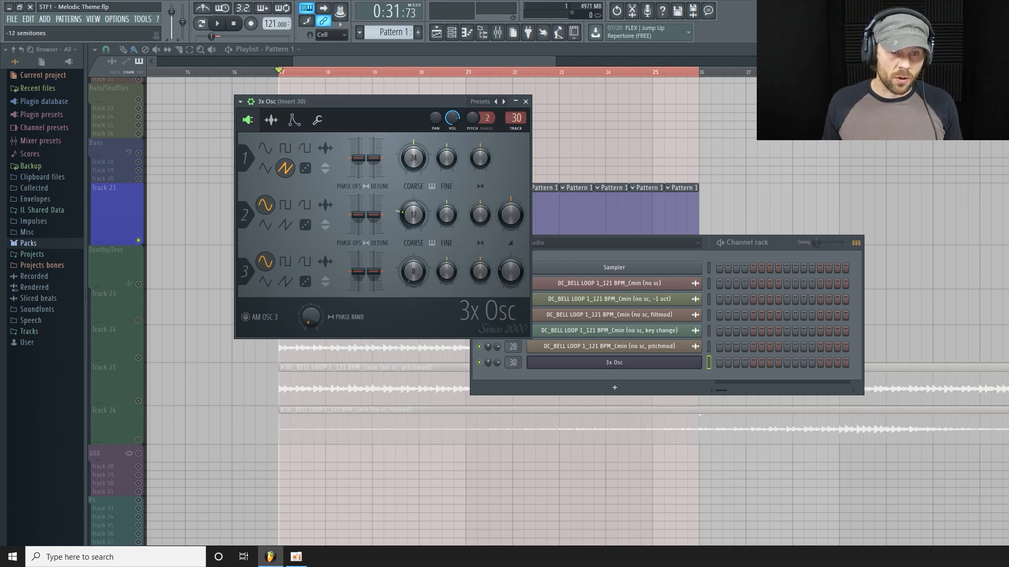
{"action": "left_click_drag", "start_coordinate": [511, 272], "coordinate": [510, 295]}
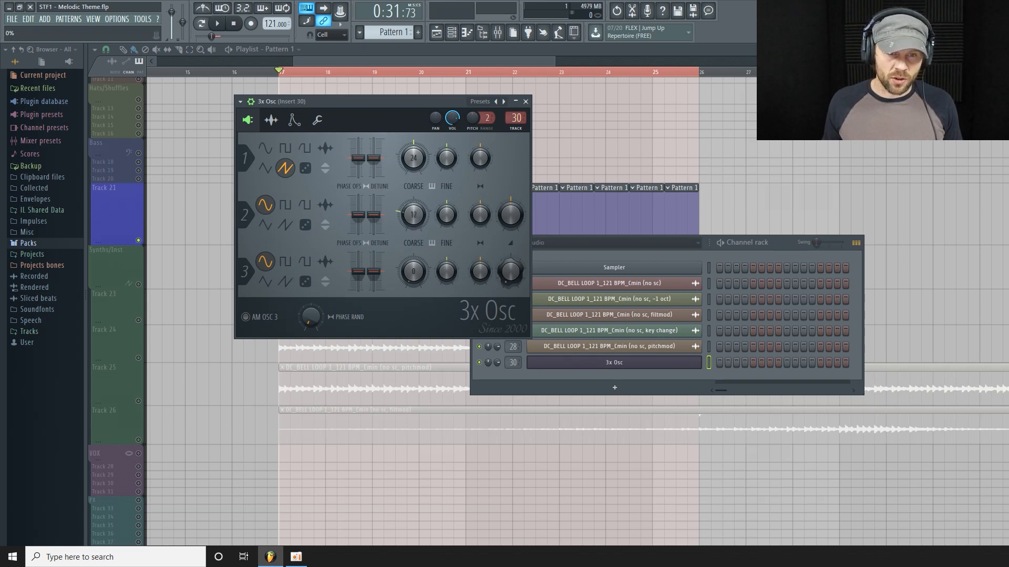
Step: Reposition the 3x Osc window and show its volume envelope and filter settings
{"action": "left_click_drag", "start_coordinate": [422, 104], "coordinate": [386, 181]}
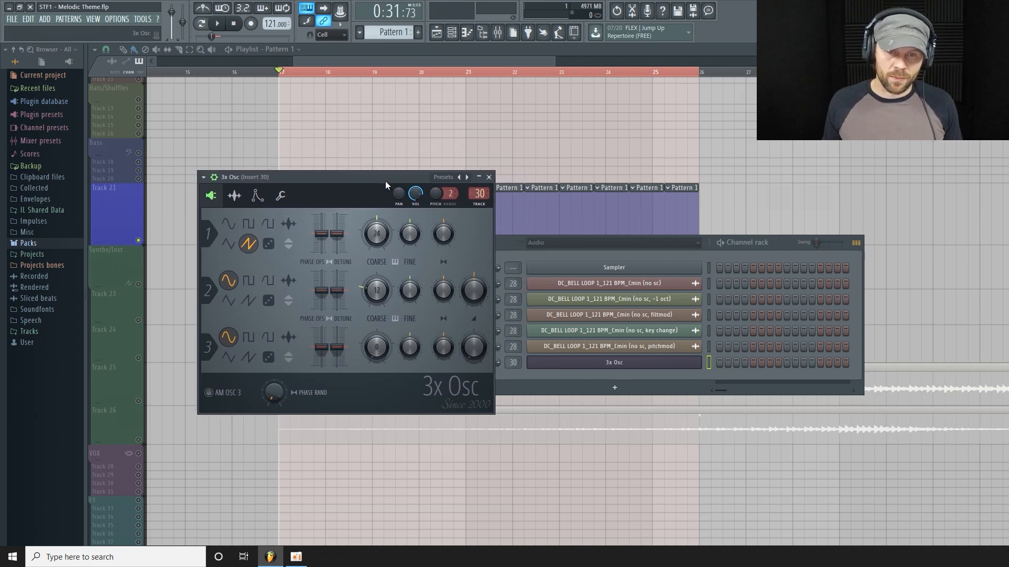
{"action": "left_click", "coordinate": [505, 244]}
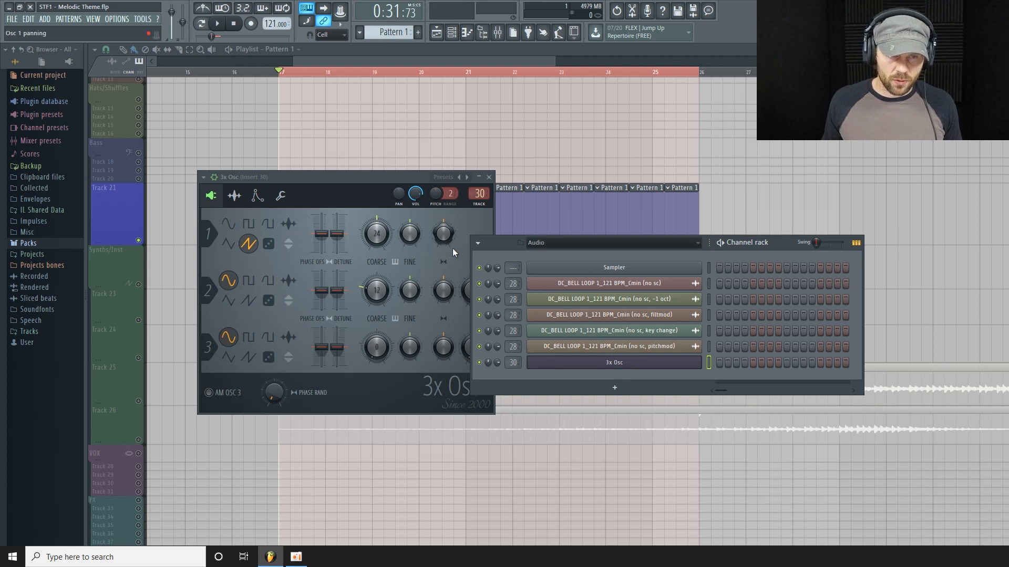
{"action": "left_click", "coordinate": [258, 196]}
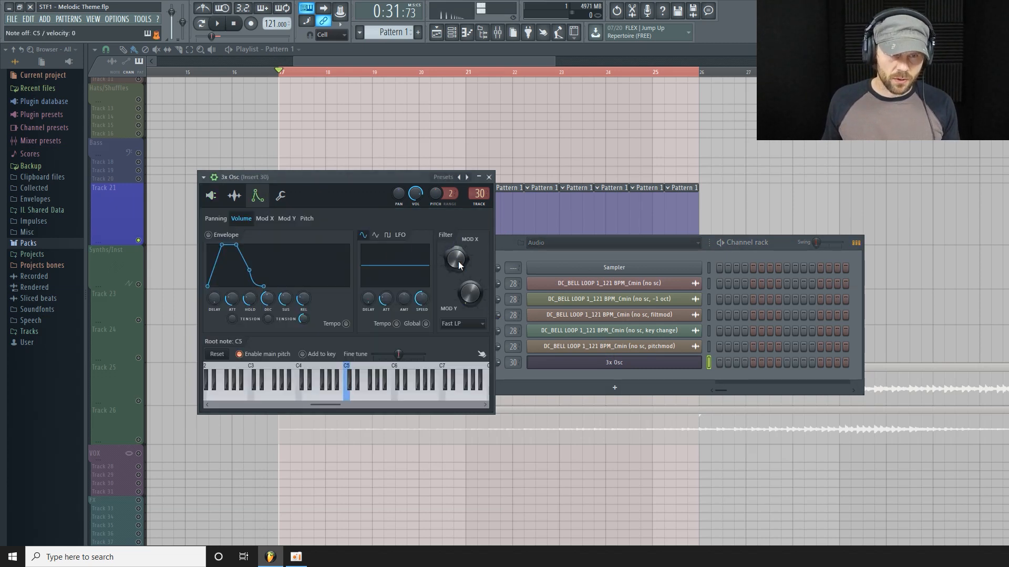
{"action": "left_click_drag", "start_coordinate": [455, 259], "coordinate": [454, 259]}
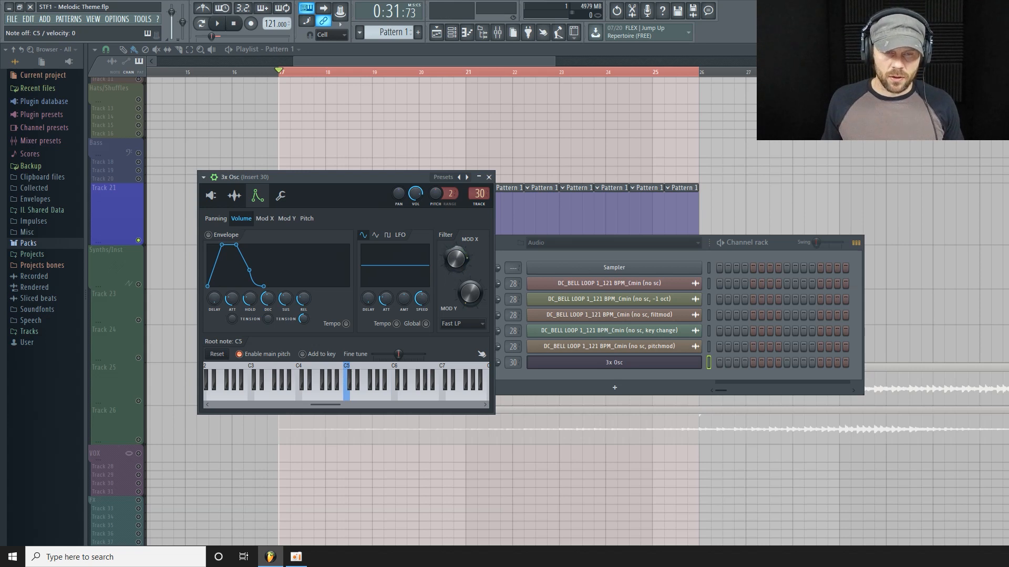
Step: Open the 3x Osc channel's piano roll and place consecutive two-step notes C6 and G6 from the start of bar 1
{"action": "right_click", "coordinate": [666, 362]}
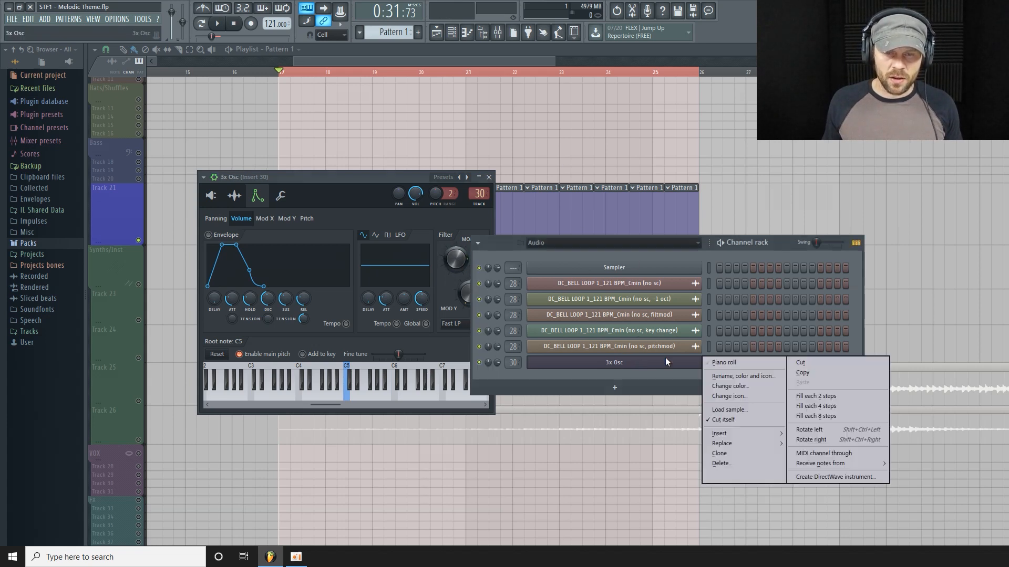
{"action": "left_click", "coordinate": [728, 364]}
{"action": "left_click_drag", "start_coordinate": [694, 61], "coordinate": [623, 61]}
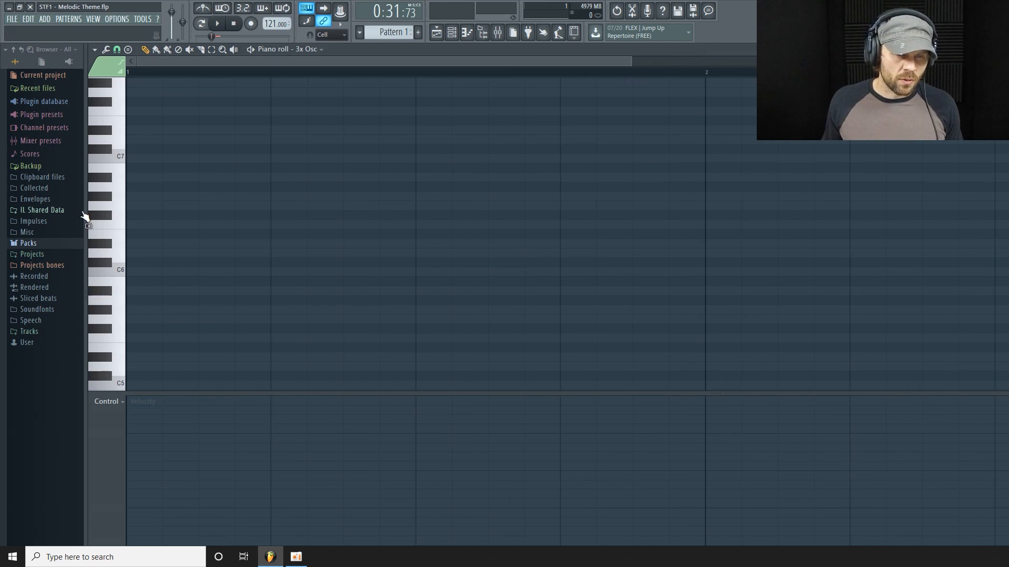
{"action": "left_click", "coordinate": [142, 273]}
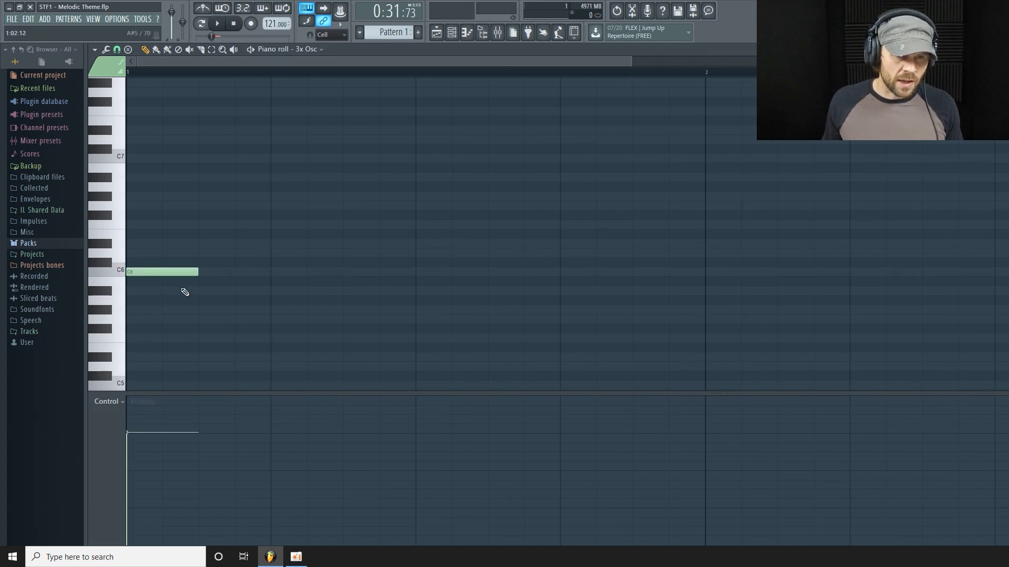
{"action": "left_click", "coordinate": [213, 226]}
{"action": "left_click_drag", "start_coordinate": [214, 226], "coordinate": [214, 204]}
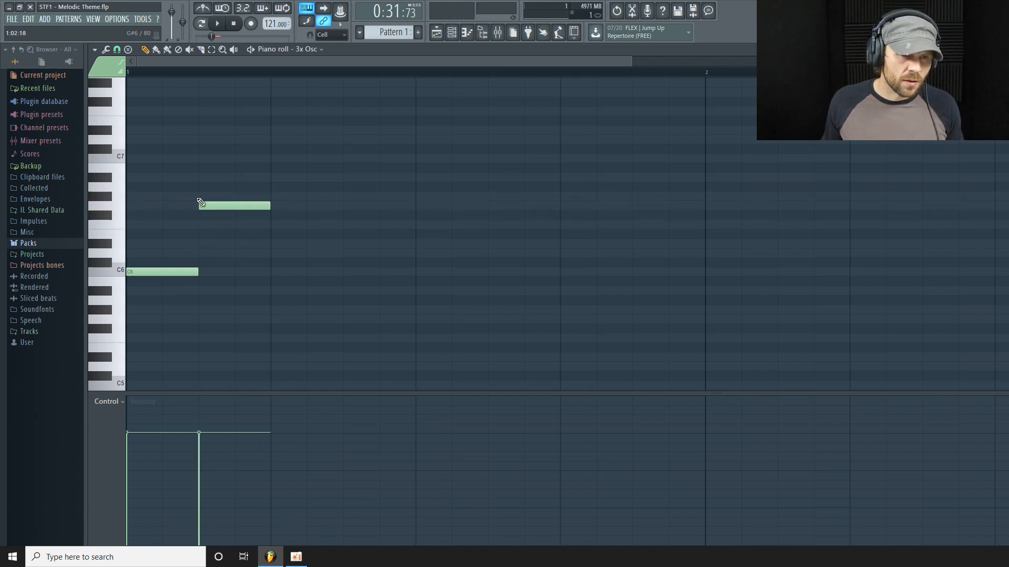
Step: Continue the melody with consecutive two-step notes C7, D#6 and G6, and play the result back
{"action": "left_click", "coordinate": [284, 159]}
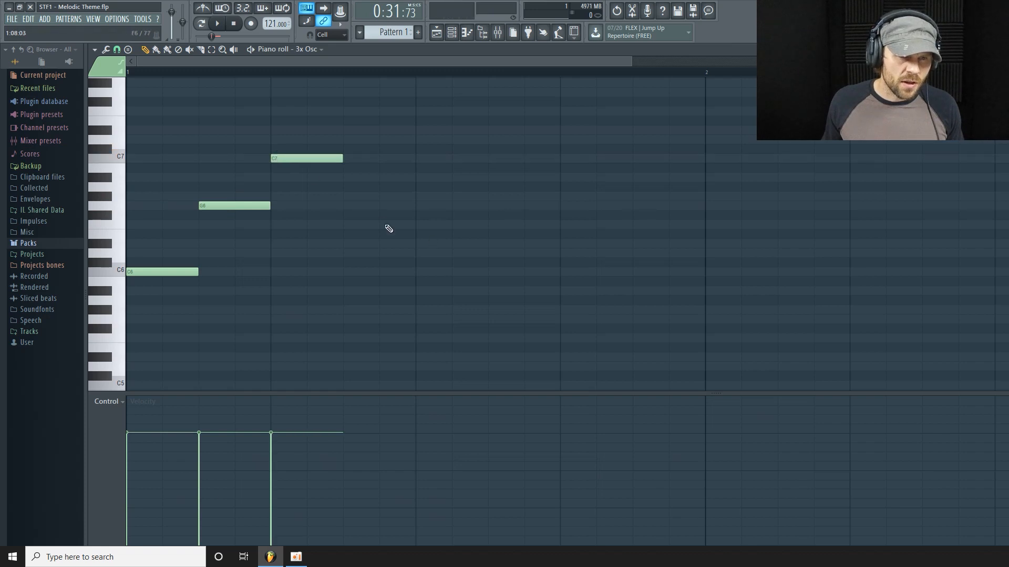
{"action": "left_click", "coordinate": [349, 206]}
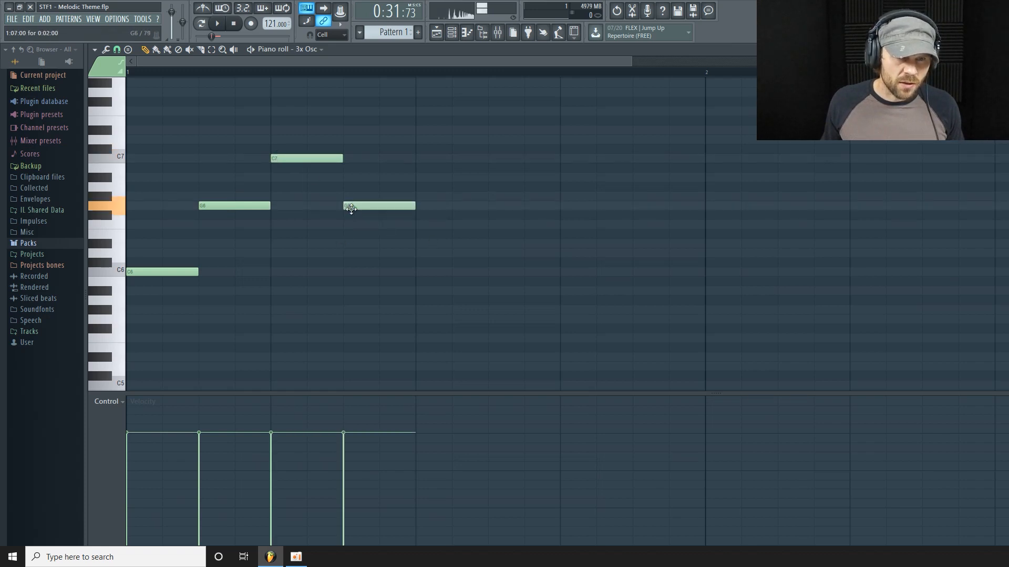
{"action": "left_click_drag", "start_coordinate": [373, 206], "coordinate": [378, 245]}
{"action": "left_click", "coordinate": [428, 206]}
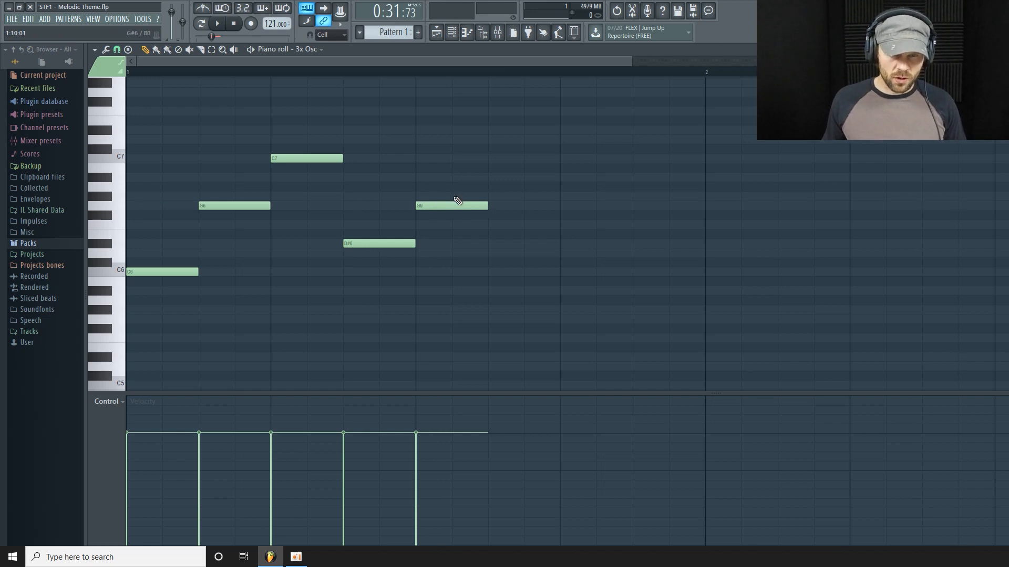
{"action": "key", "text": "space"}
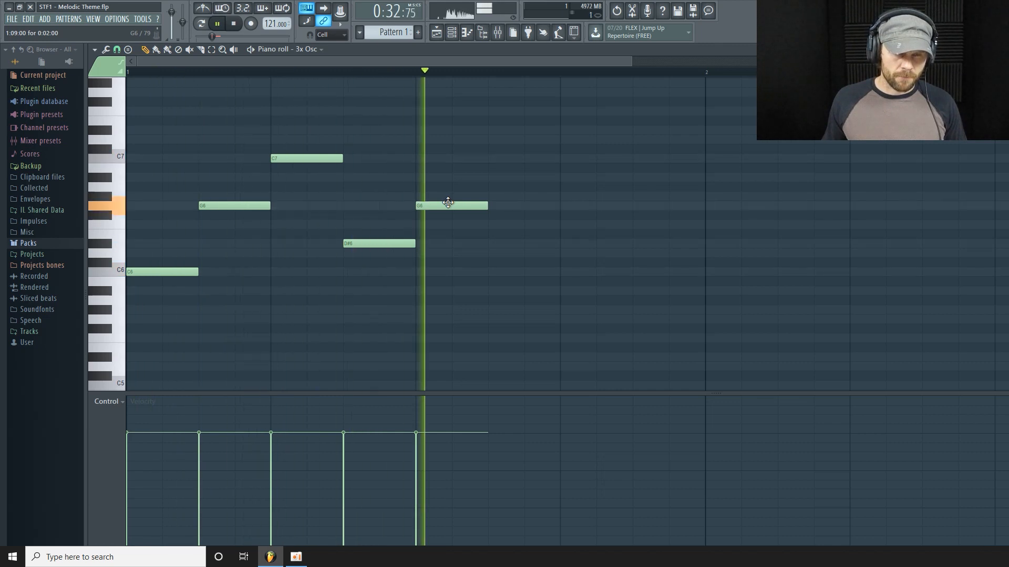
{"action": "key", "text": "space"}
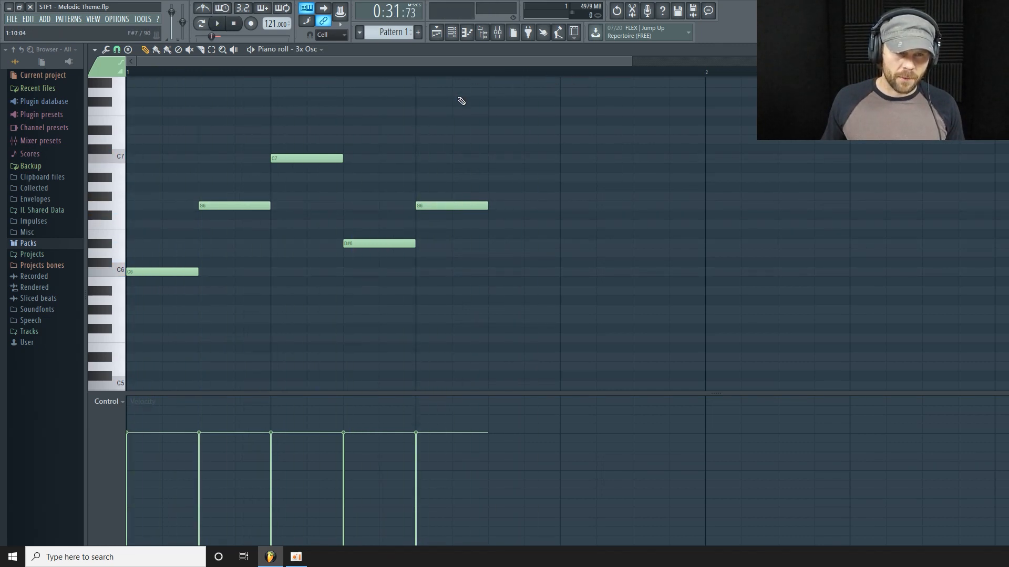
Step: Return to the playlist, show the mixer and channel rack, and reopen the 3x Osc envelope settings
{"action": "left_click", "coordinate": [452, 32]}
{"action": "left_click", "coordinate": [436, 33]}
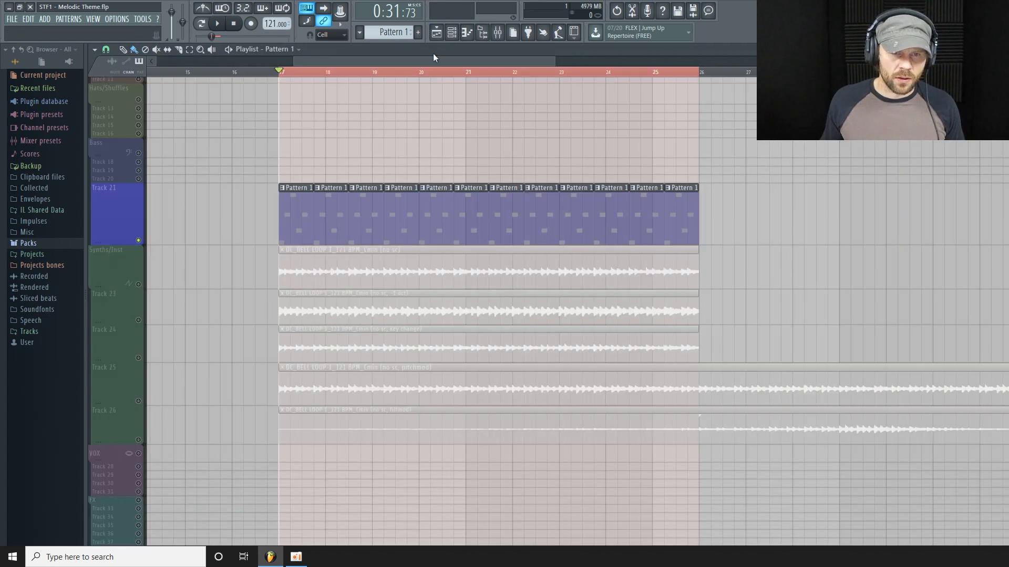
{"action": "left_click_drag", "start_coordinate": [555, 61], "coordinate": [589, 87]}
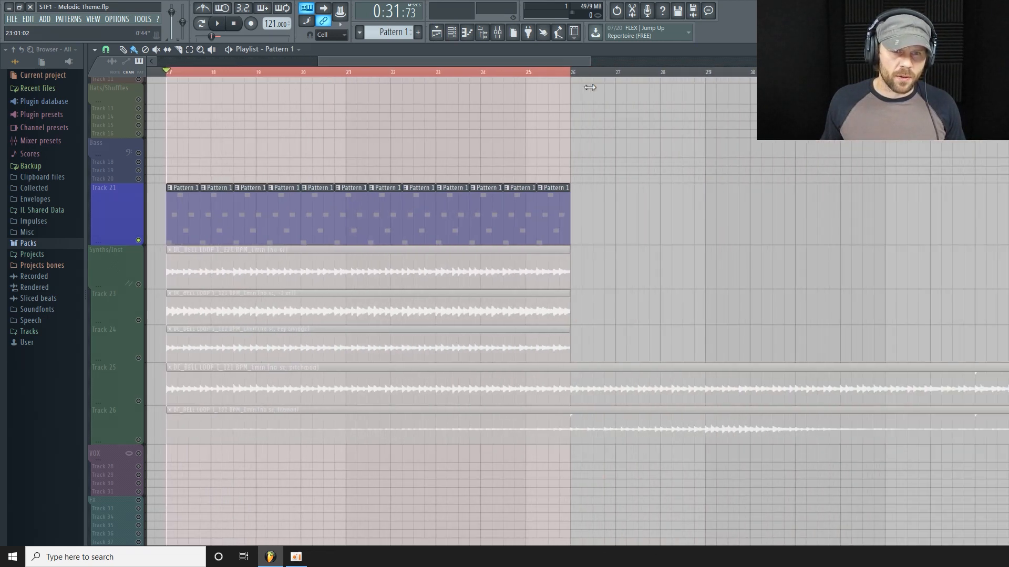
{"action": "left_click", "coordinate": [497, 33]}
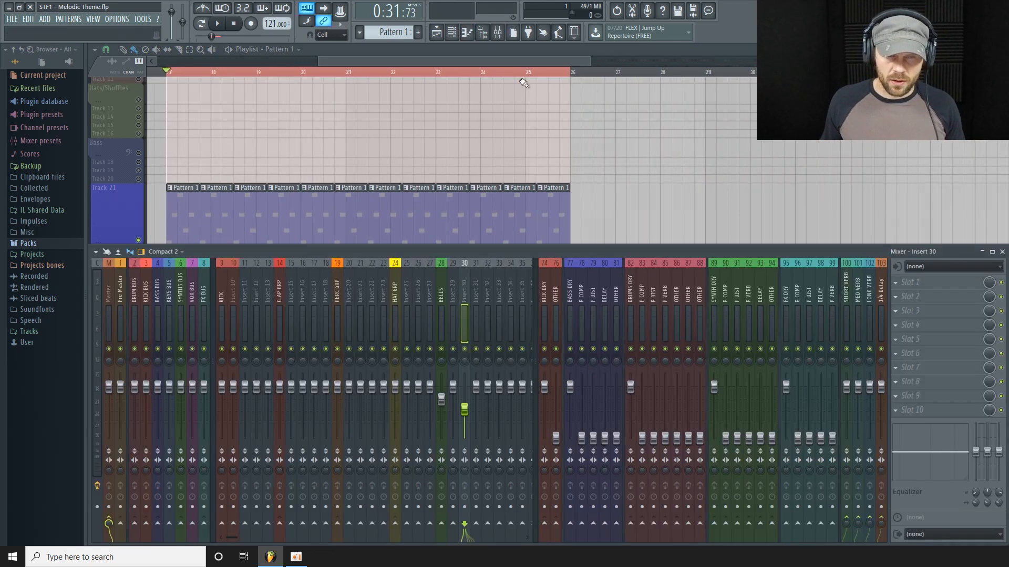
{"action": "left_click", "coordinate": [467, 33]}
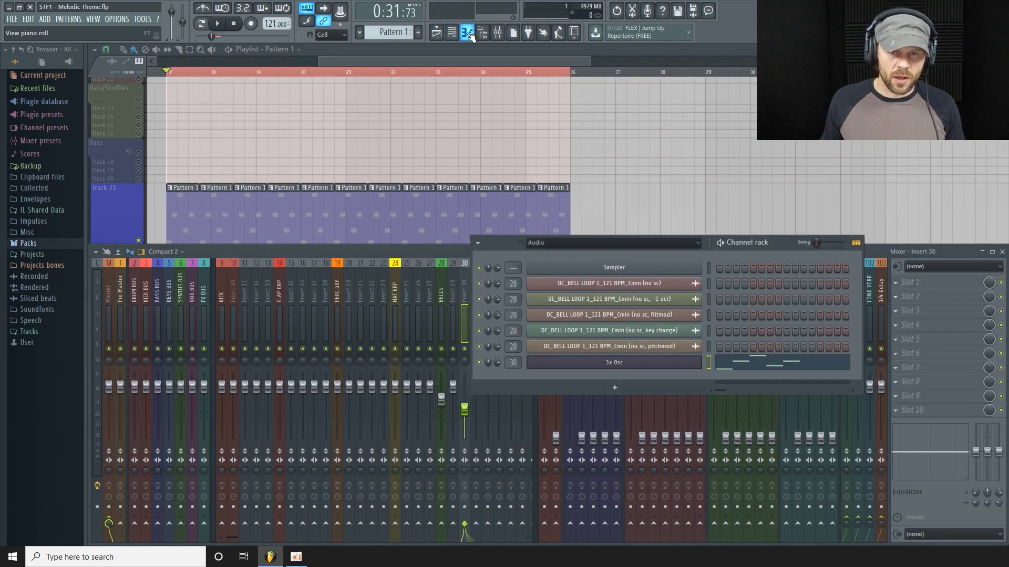
{"action": "left_click", "coordinate": [604, 368]}
{"action": "left_click_drag", "start_coordinate": [330, 192], "coordinate": [342, 158]}
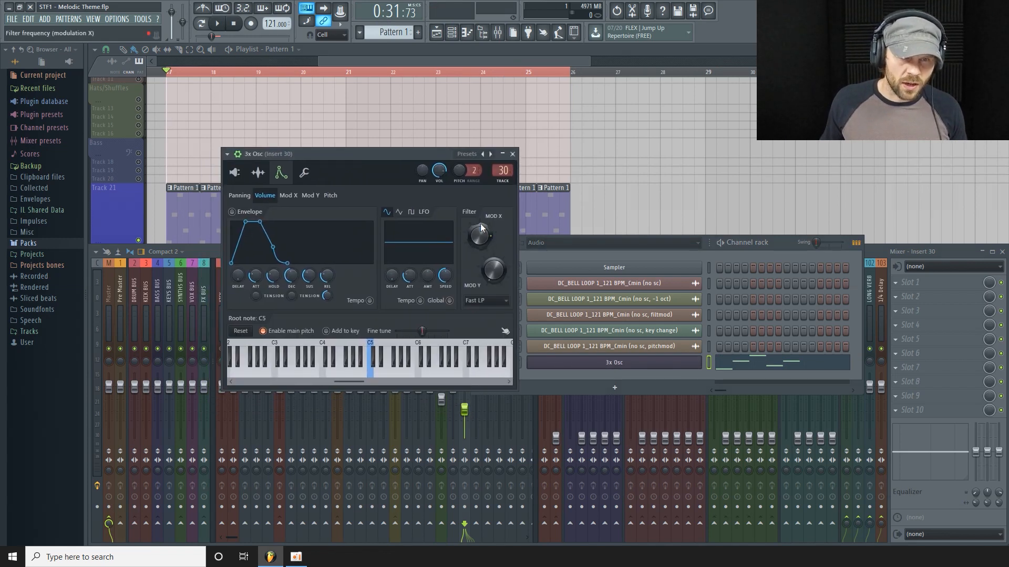
Step: Enable the 3x Osc volume envelope, cut its attack, hold and sustain to minimum, lengthen decay and release, and audition the loop
{"action": "left_click", "coordinate": [232, 212]}
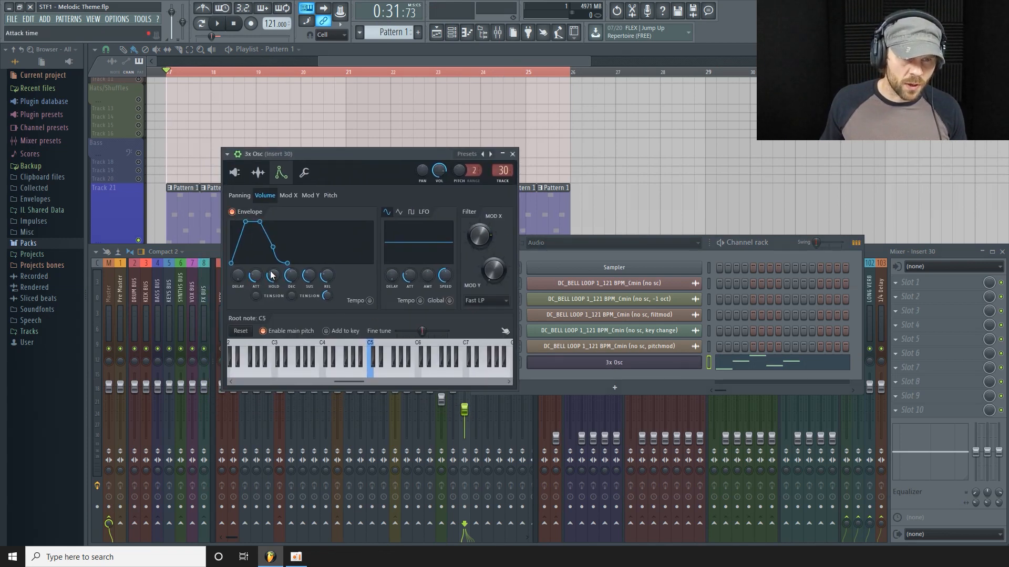
{"action": "left_click_drag", "start_coordinate": [253, 282], "coordinate": [253, 294]}
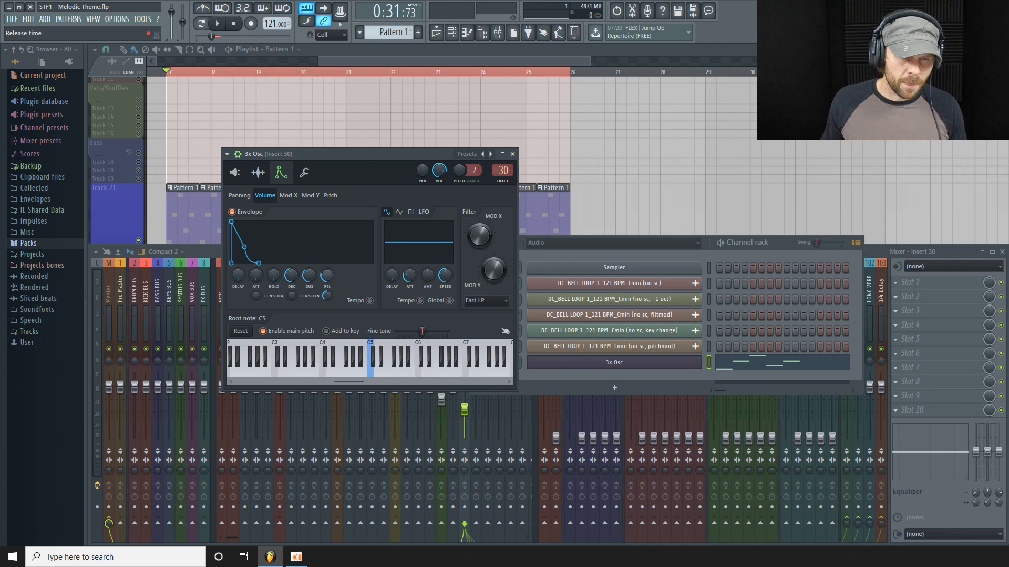
{"action": "left_click_drag", "start_coordinate": [309, 276], "coordinate": [310, 295]}
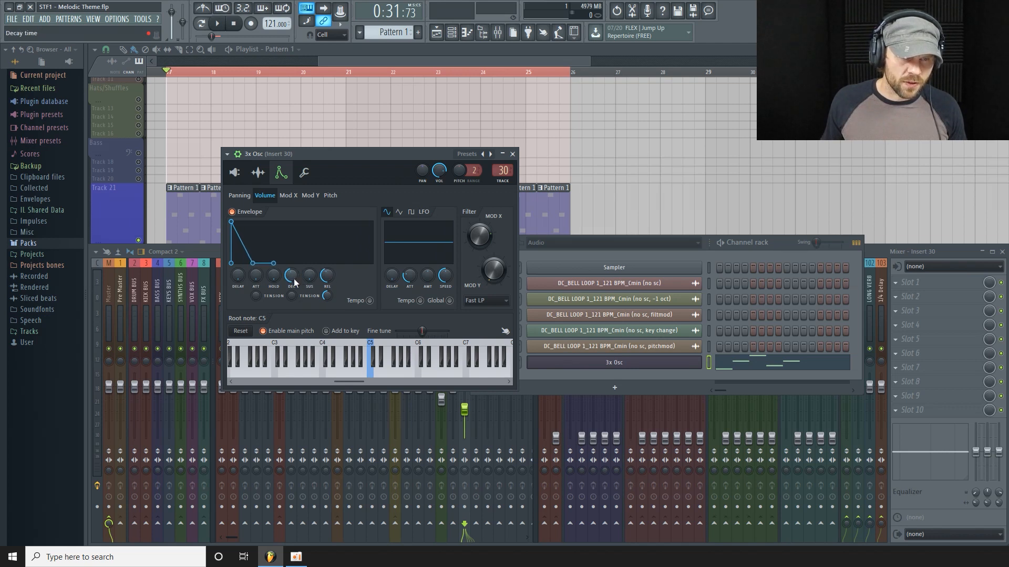
{"action": "key", "text": "space"}
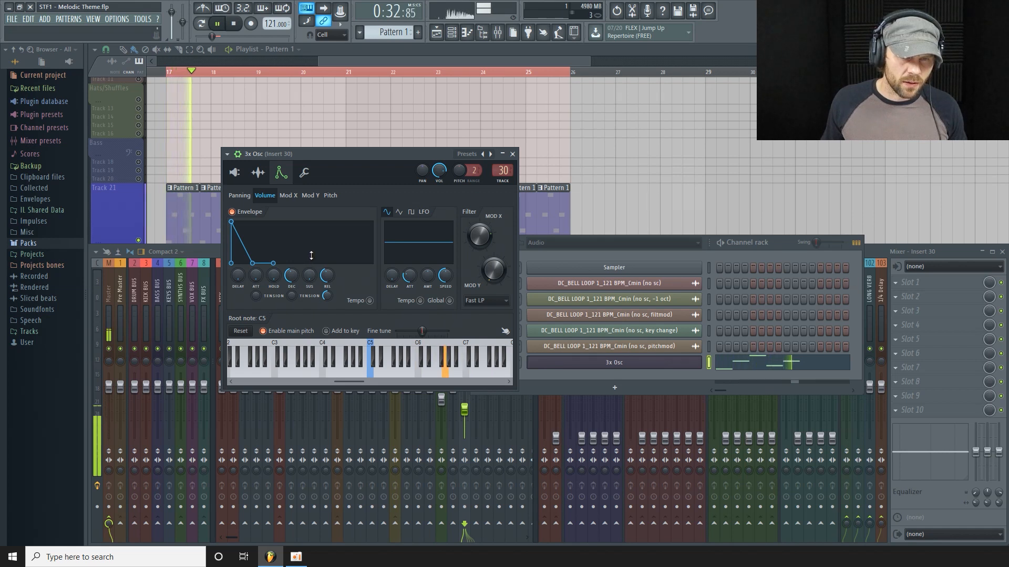
{"action": "left_click_drag", "start_coordinate": [345, 154], "coordinate": [363, 138]}
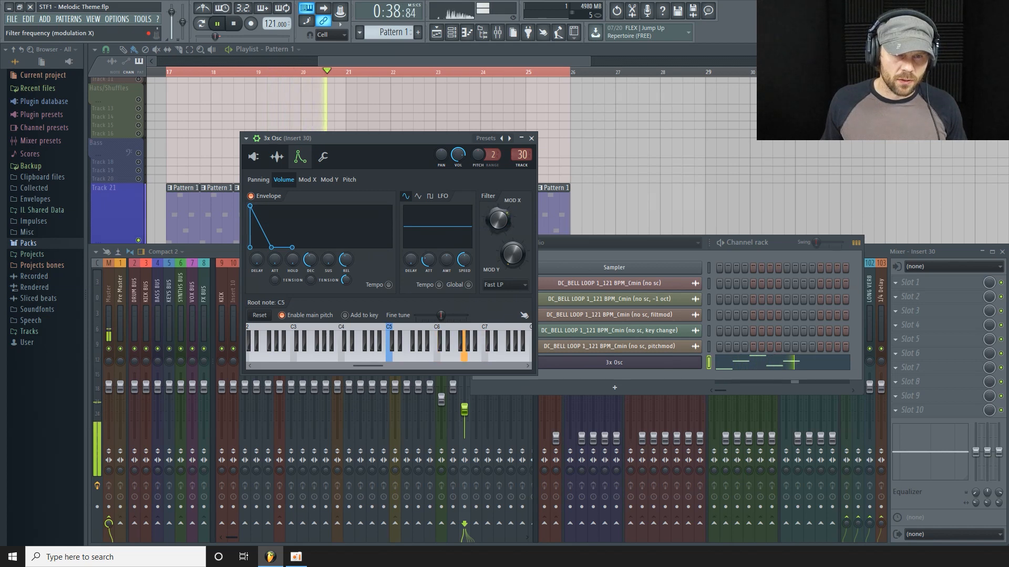
{"action": "key", "text": "space"}
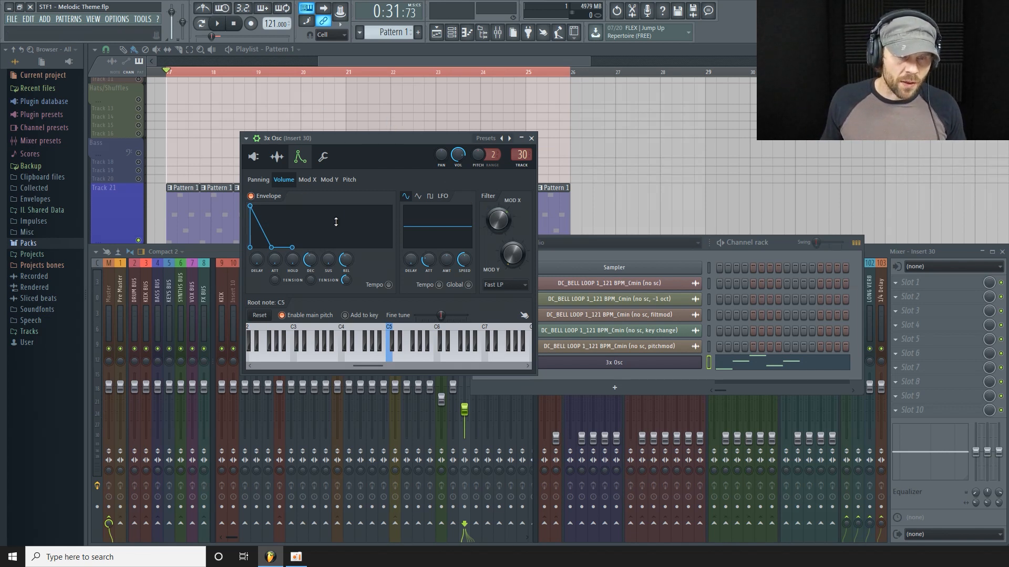
Step: Switch to the Mod X envelope and set the 3x Osc filter type to LPx2
{"action": "left_click", "coordinate": [315, 187]}
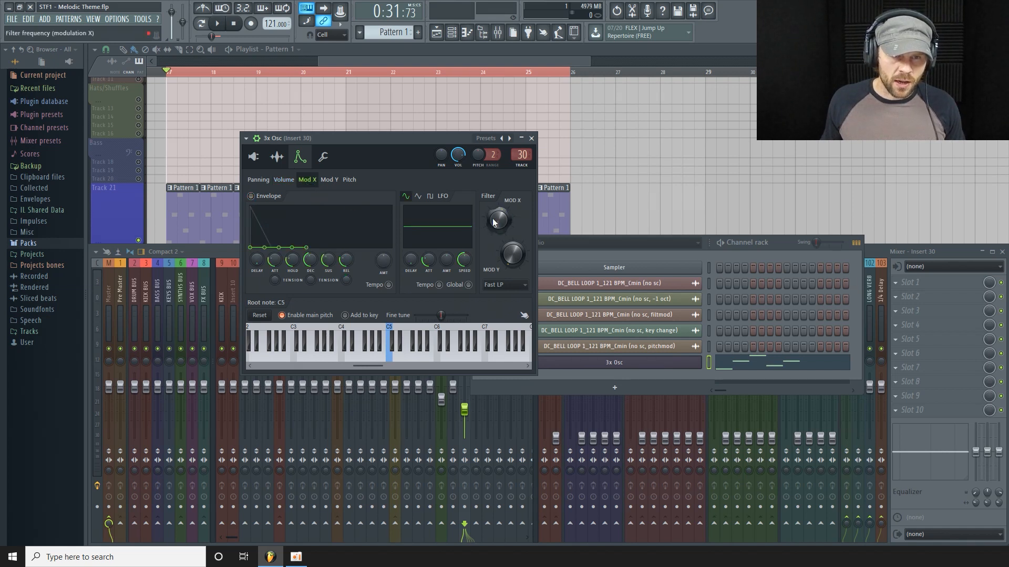
{"action": "left_click", "coordinate": [514, 285]}
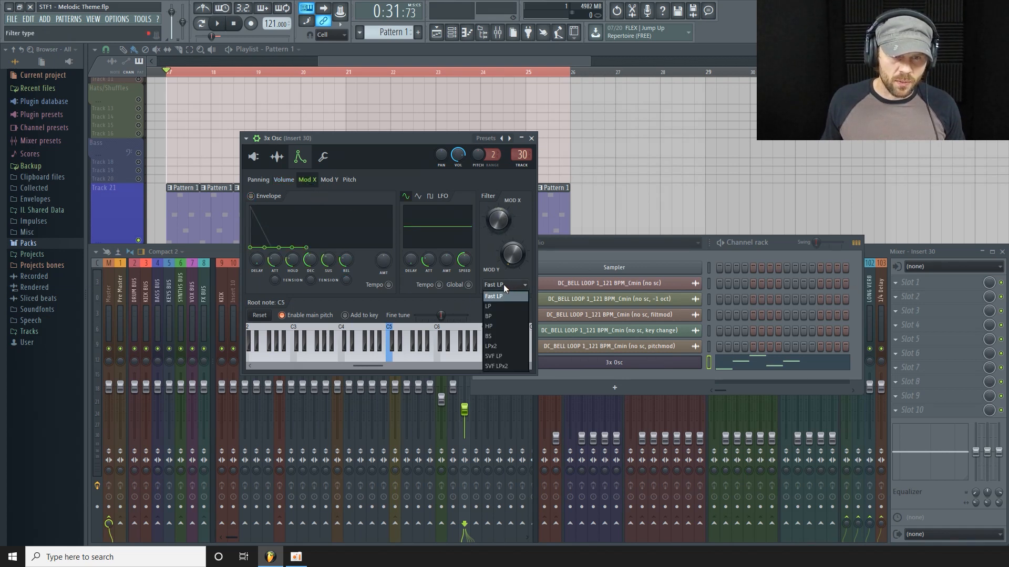
{"action": "left_click", "coordinate": [510, 345]}
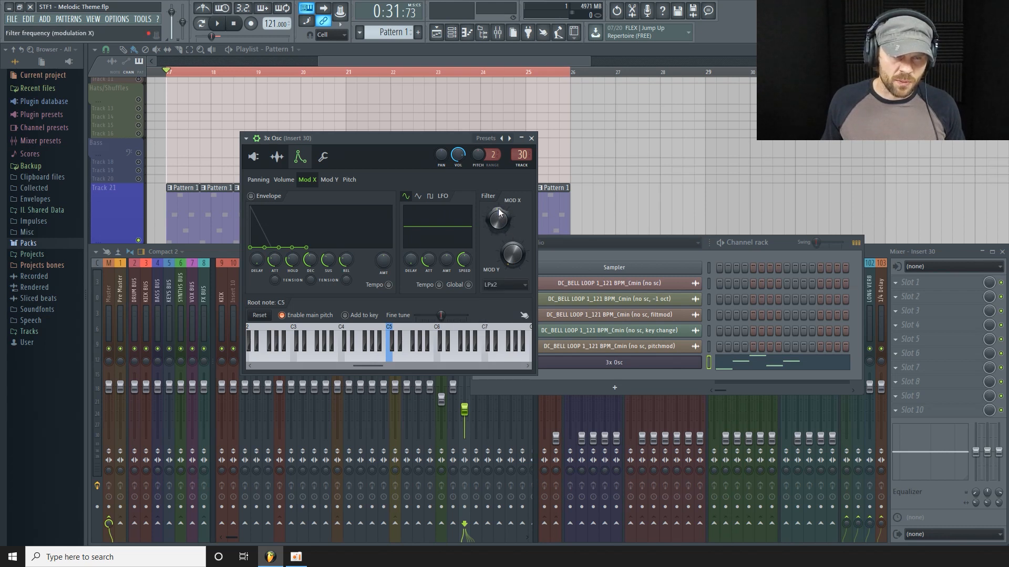
Step: Enable the Mod X envelope with a positive amount, minimum attack, hold and sustain, and a longer release, then start playback
{"action": "left_click_drag", "start_coordinate": [274, 259], "coordinate": [274, 249]}
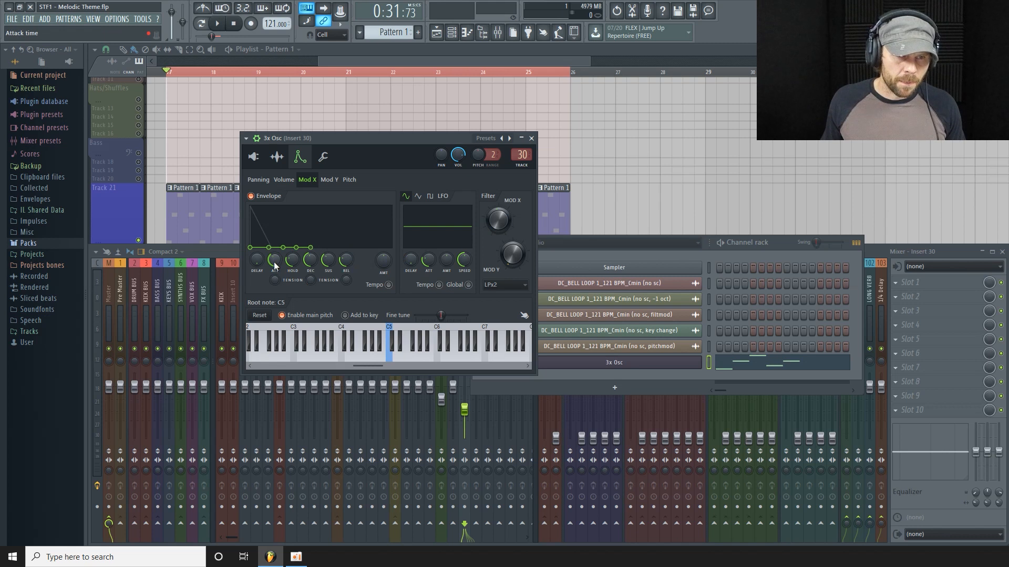
{"action": "left_click_drag", "start_coordinate": [383, 261], "coordinate": [383, 237]}
{"action": "left_click_drag", "start_coordinate": [274, 260], "coordinate": [275, 278]}
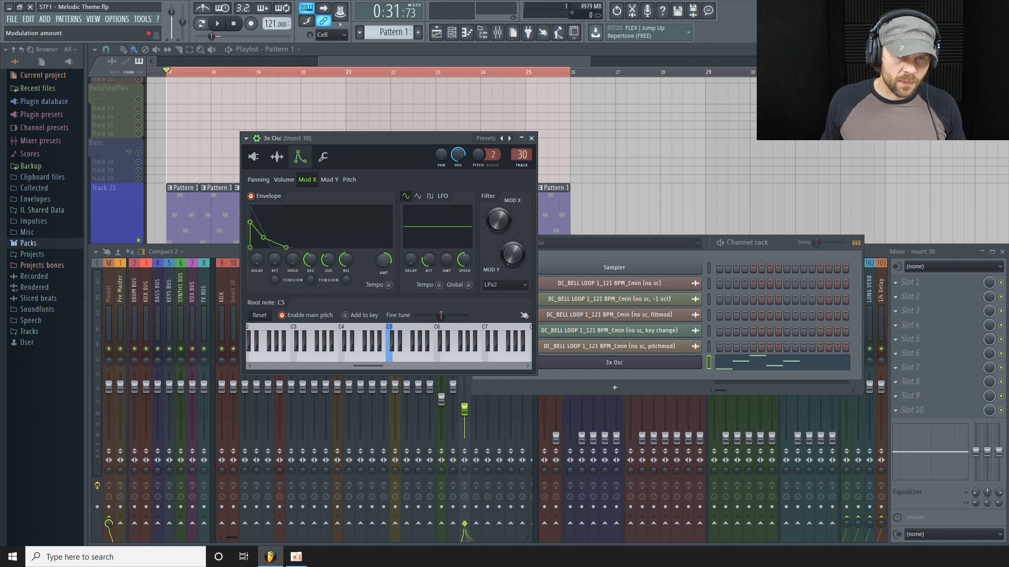
{"action": "left_click_drag", "start_coordinate": [328, 260], "coordinate": [328, 280]}
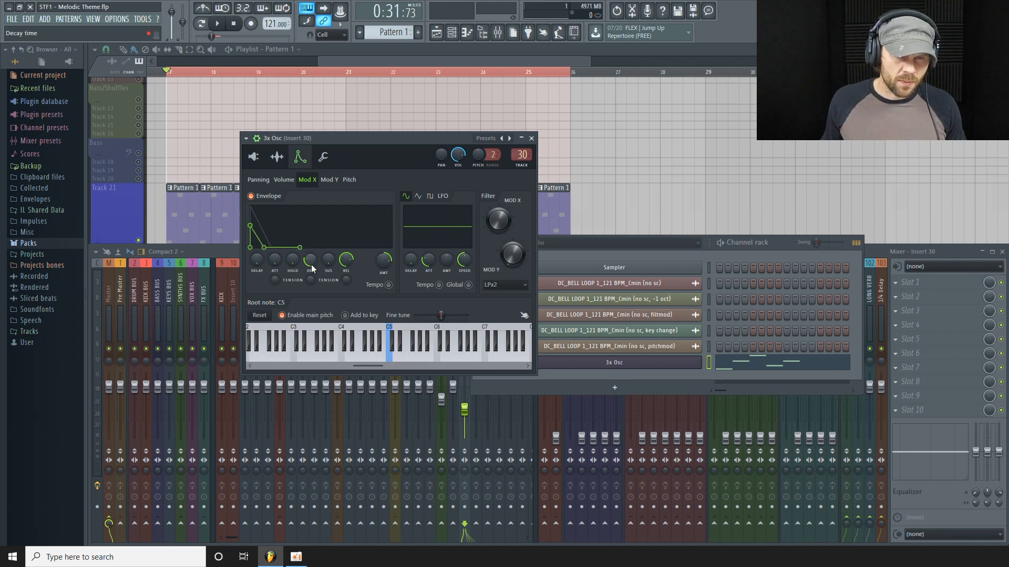
{"action": "key", "text": "space"}
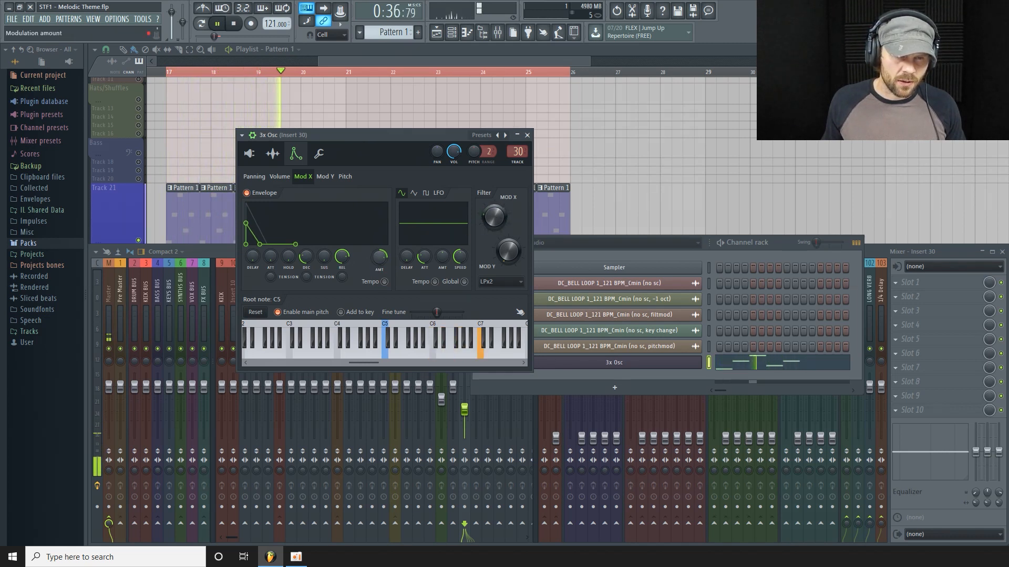
{"action": "right_click", "coordinate": [377, 260]}
{"action": "left_click", "coordinate": [409, 375]}
{"action": "right_click", "coordinate": [378, 261]}
{"action": "left_click", "coordinate": [374, 263]}
{"action": "right_click", "coordinate": [343, 258]}
{"action": "left_click", "coordinate": [373, 383]}
{"action": "right_click", "coordinate": [342, 258]}
{"action": "left_click", "coordinate": [368, 239]}
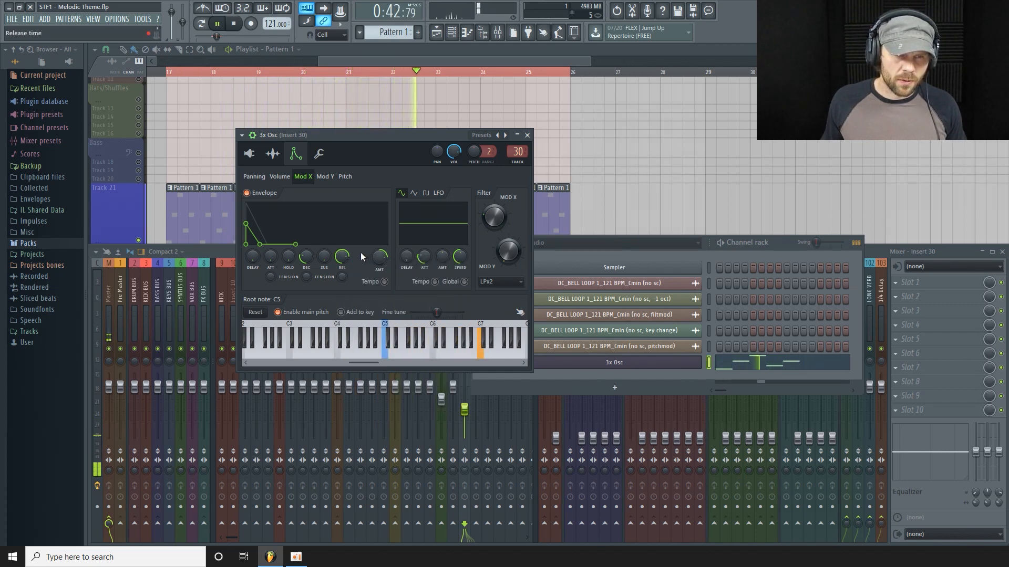
{"action": "right_click", "coordinate": [306, 263]}
{"action": "left_click", "coordinate": [338, 384]}
{"action": "right_click", "coordinate": [306, 261]}
{"action": "left_click", "coordinate": [305, 259]}
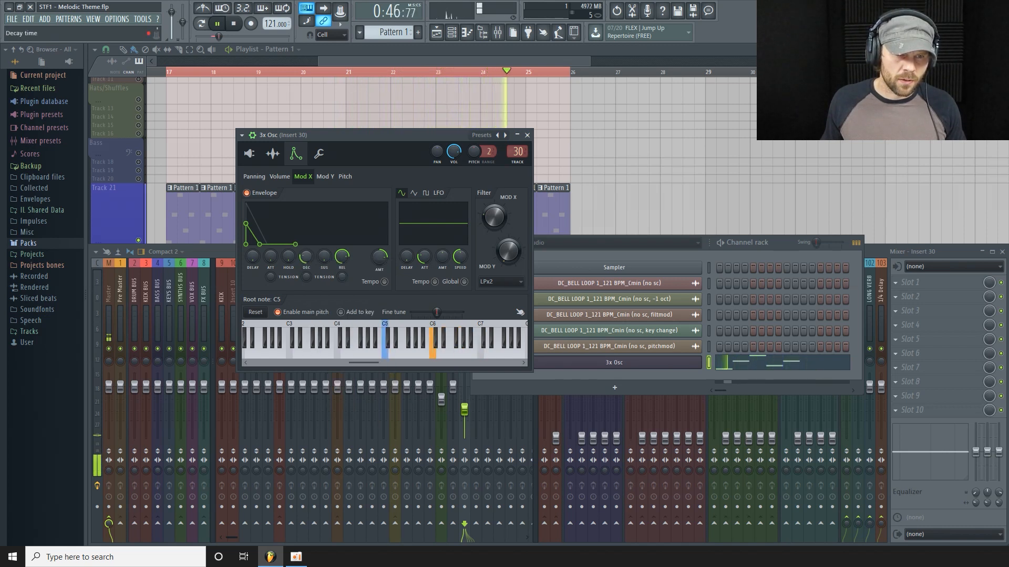
Step: Reposition the 3x Osc and channel rack windows so the rack overlaps the instrument during playback
{"action": "left_click_drag", "start_coordinate": [358, 153], "coordinate": [356, 150]}
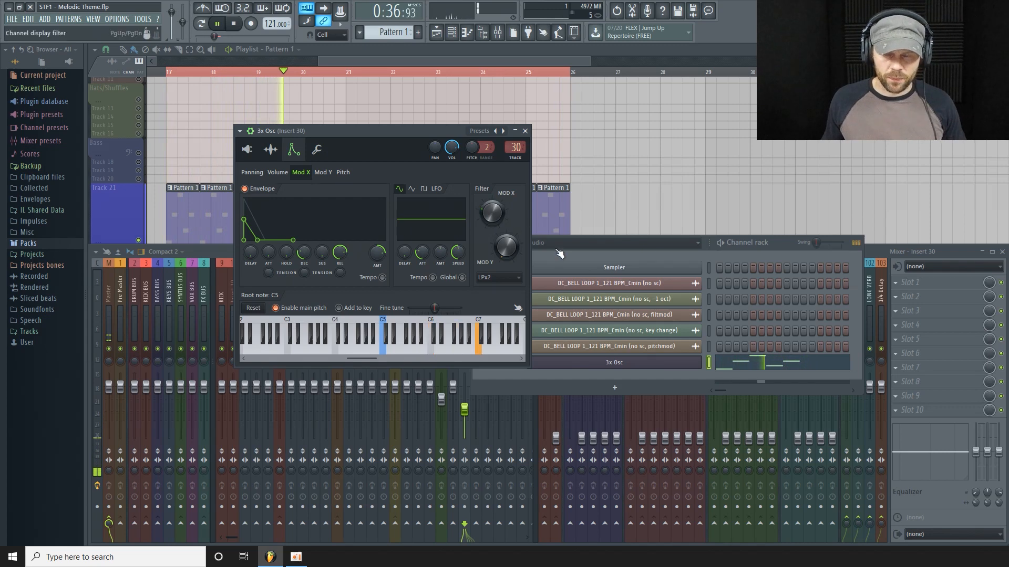
{"action": "left_click_drag", "start_coordinate": [796, 254], "coordinate": [745, 225]}
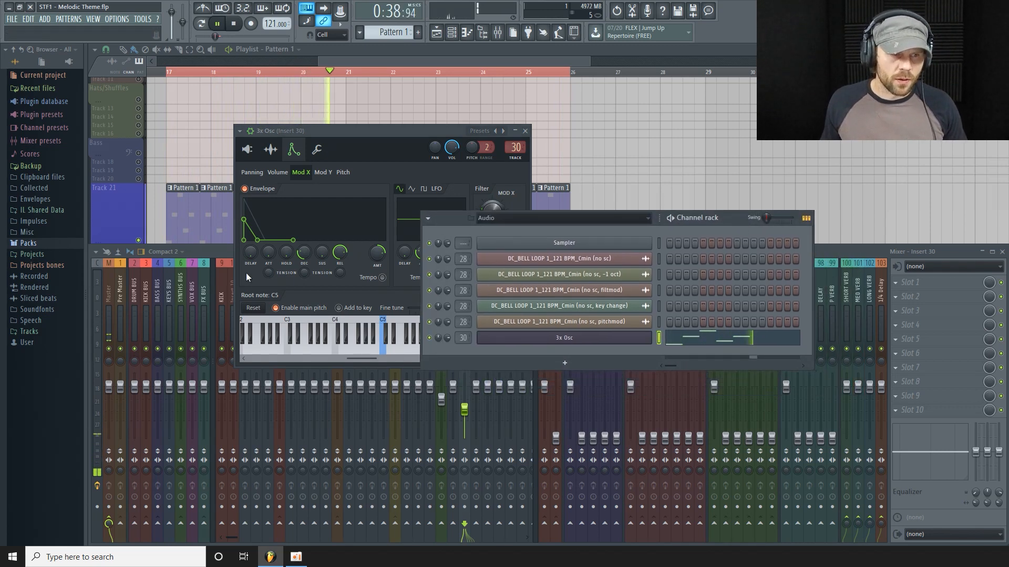
Step: Stop playback, reposition the 3x Osc window, and check its oscillator page before returning to the Mod X envelope settings
{"action": "left_click", "coordinate": [216, 251]}
{"action": "key", "text": "space"}
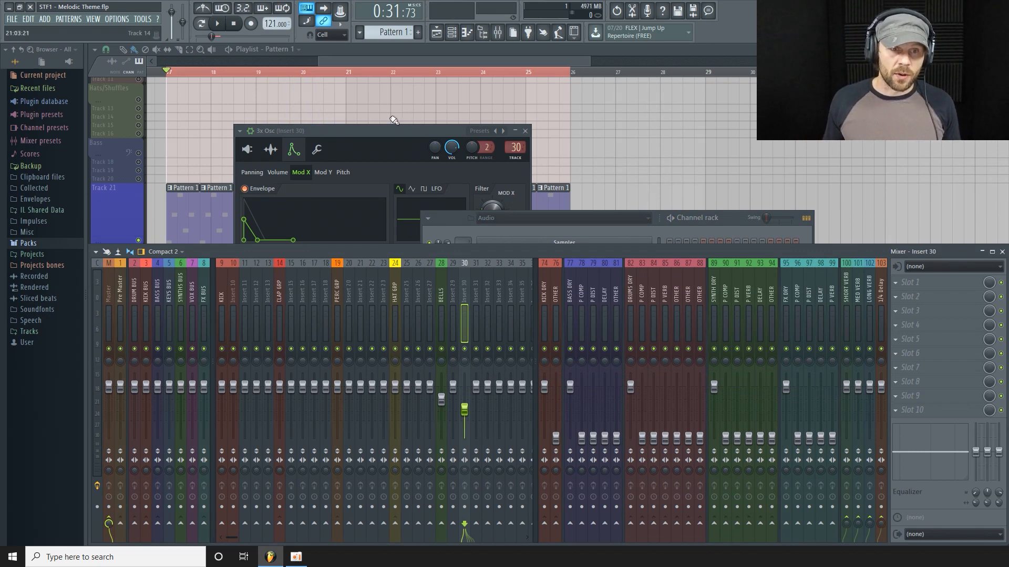
{"action": "left_click", "coordinate": [370, 130]}
{"action": "left_click_drag", "start_coordinate": [371, 131], "coordinate": [345, 94]}
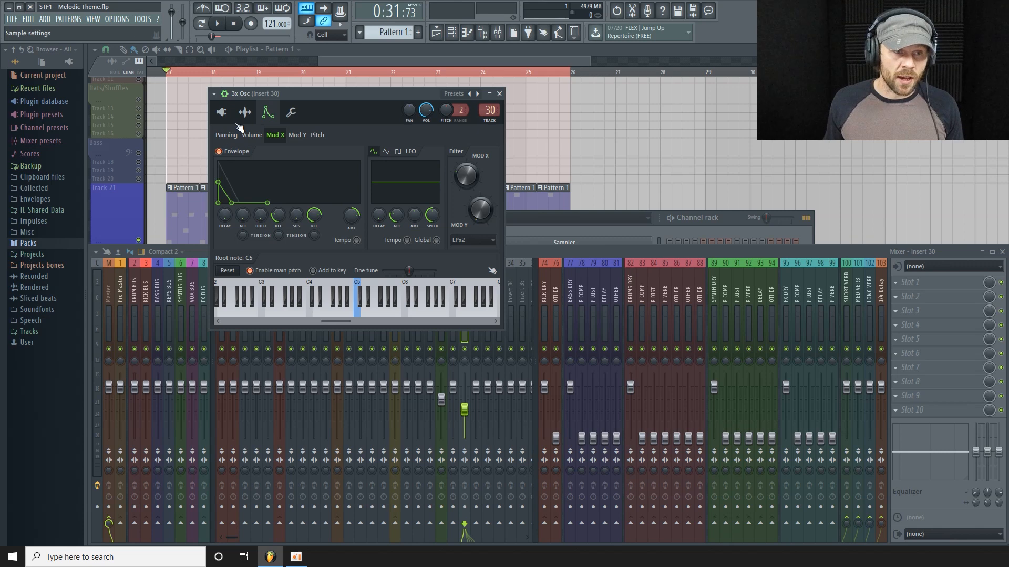
{"action": "left_click", "coordinate": [223, 114]}
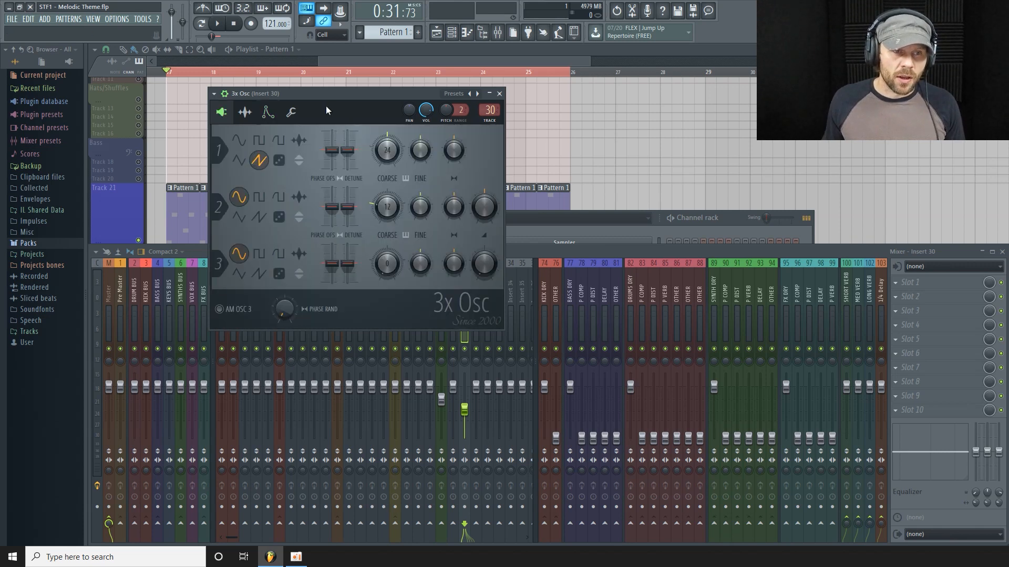
{"action": "left_click", "coordinate": [267, 112]}
{"action": "left_click_drag", "start_coordinate": [362, 95], "coordinate": [316, 112]}
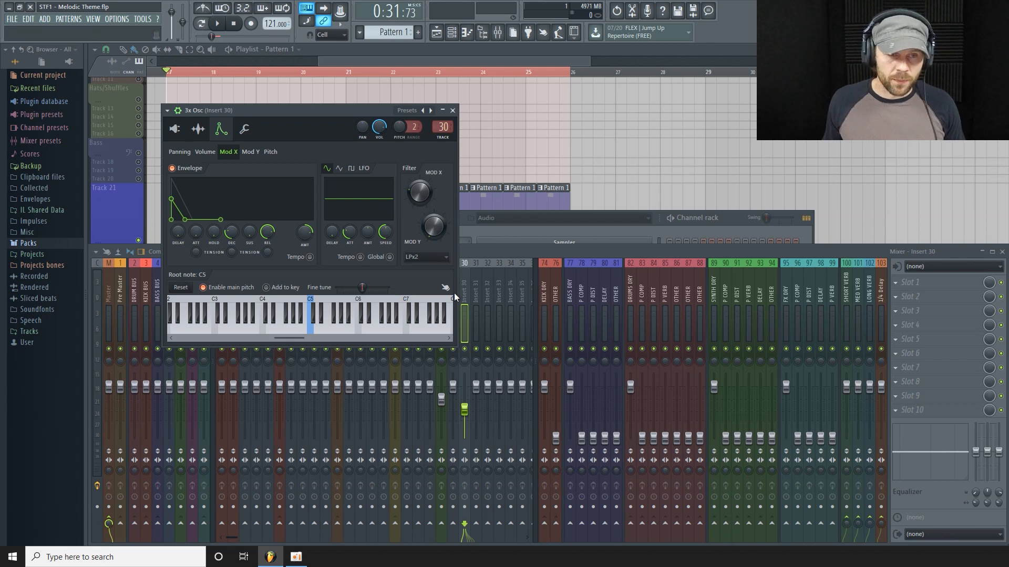
Step: Load Driver into the first effect slot of Insert 30, raising its resonance to 0.5 and lowering its output to about -1.7
{"action": "left_click", "coordinate": [915, 283]}
{"action": "mouse_move", "coordinate": [909, 296]}
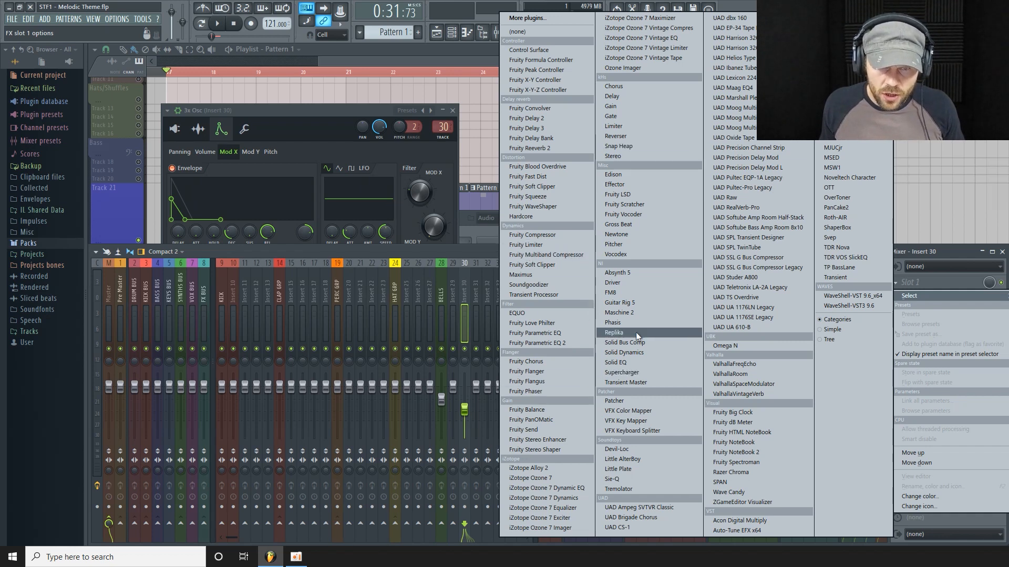
{"action": "left_click", "coordinate": [616, 284]}
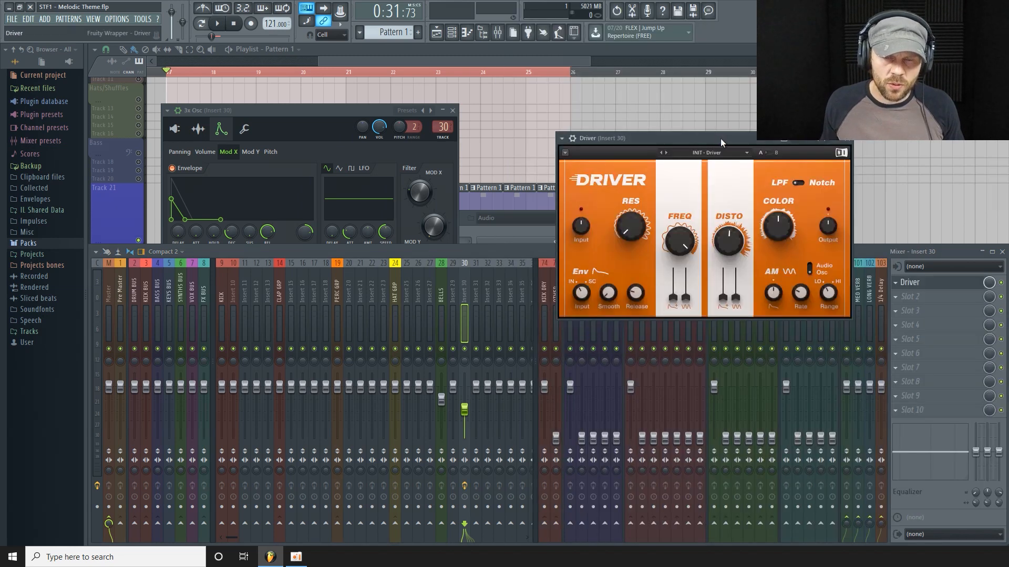
{"action": "left_click_drag", "start_coordinate": [720, 137], "coordinate": [606, 160]}
{"action": "left_click_drag", "start_coordinate": [516, 260], "coordinate": [516, 256]}
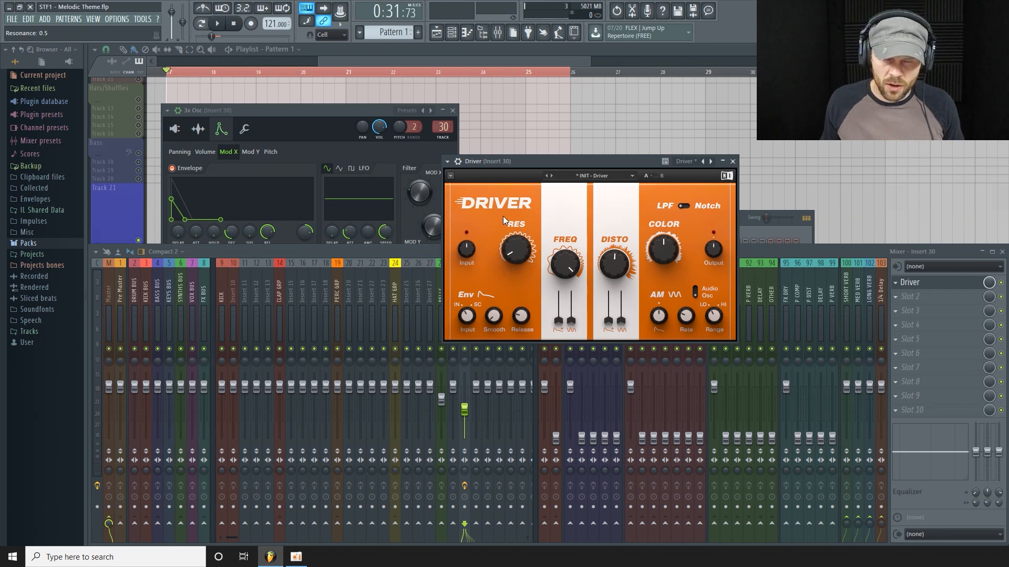
{"action": "left_click_drag", "start_coordinate": [713, 249], "coordinate": [713, 252]}
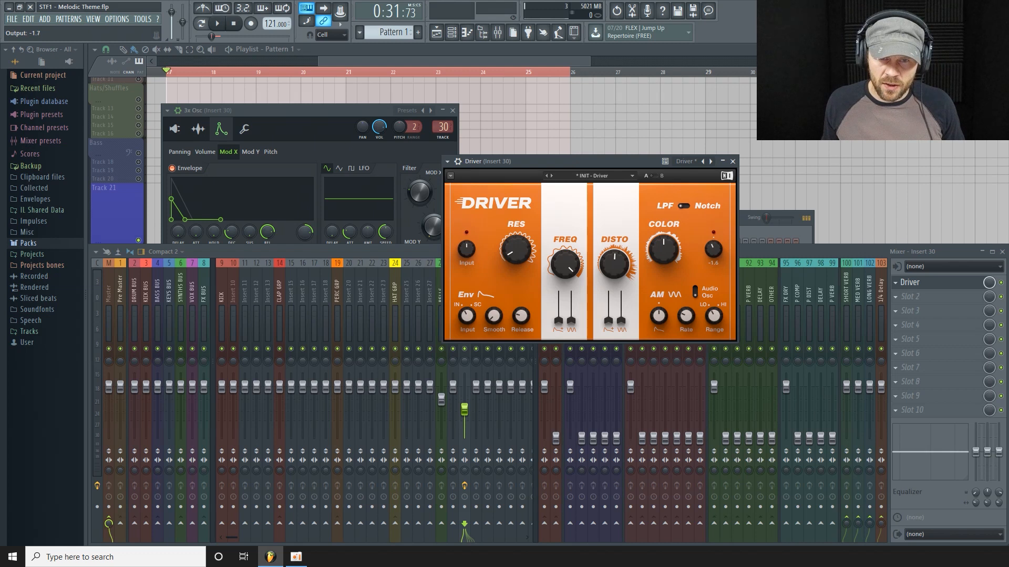
Step: Audition the loop while switching Driver off and back on to compare the sound, and stop playback
{"action": "key", "text": "space"}
{"action": "left_click_drag", "start_coordinate": [579, 159], "coordinate": [539, 160]}
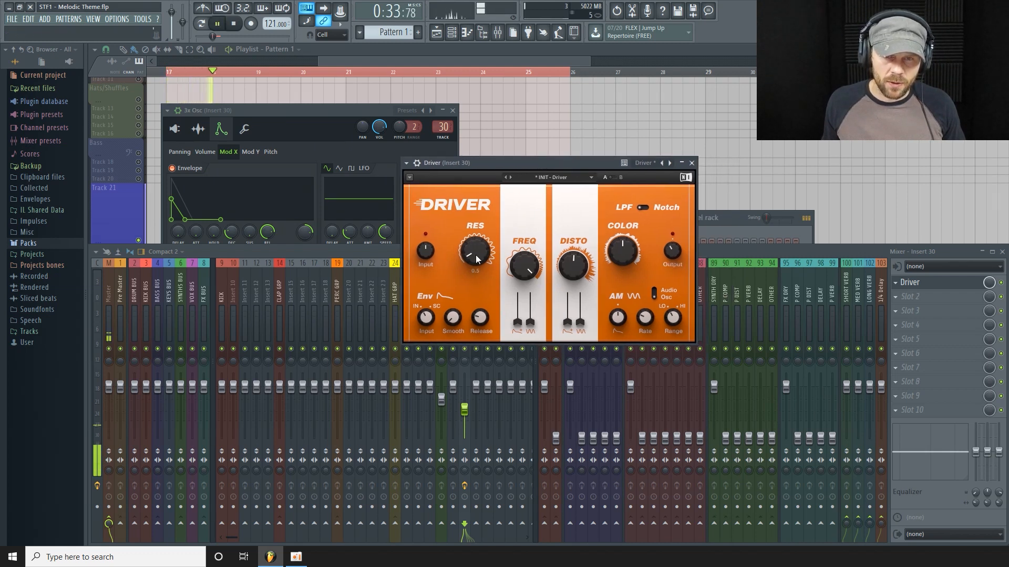
{"action": "left_click", "coordinate": [1002, 284]}
{"action": "left_click_drag", "start_coordinate": [546, 163], "coordinate": [465, 148]}
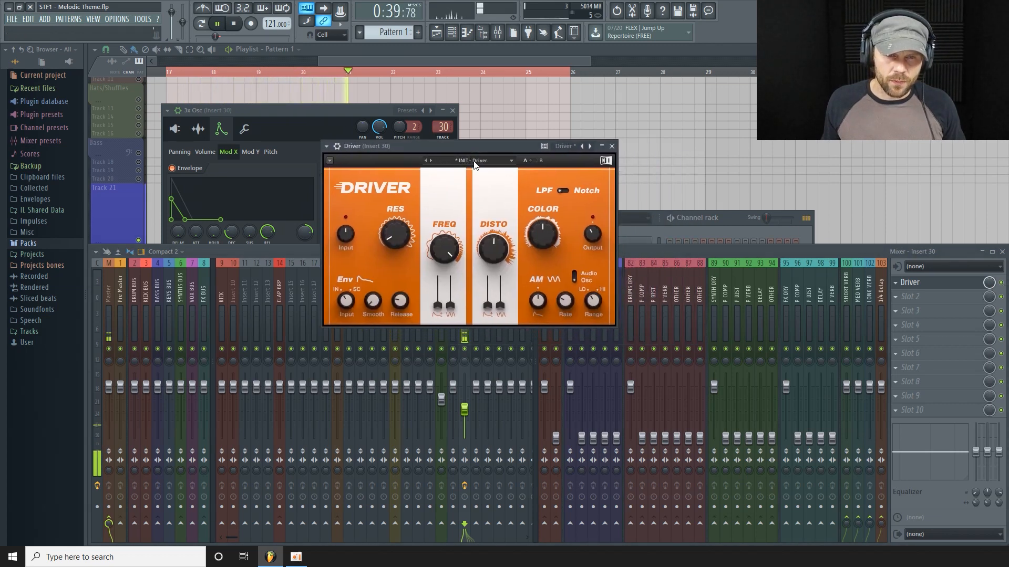
{"action": "left_click", "coordinate": [1004, 286]}
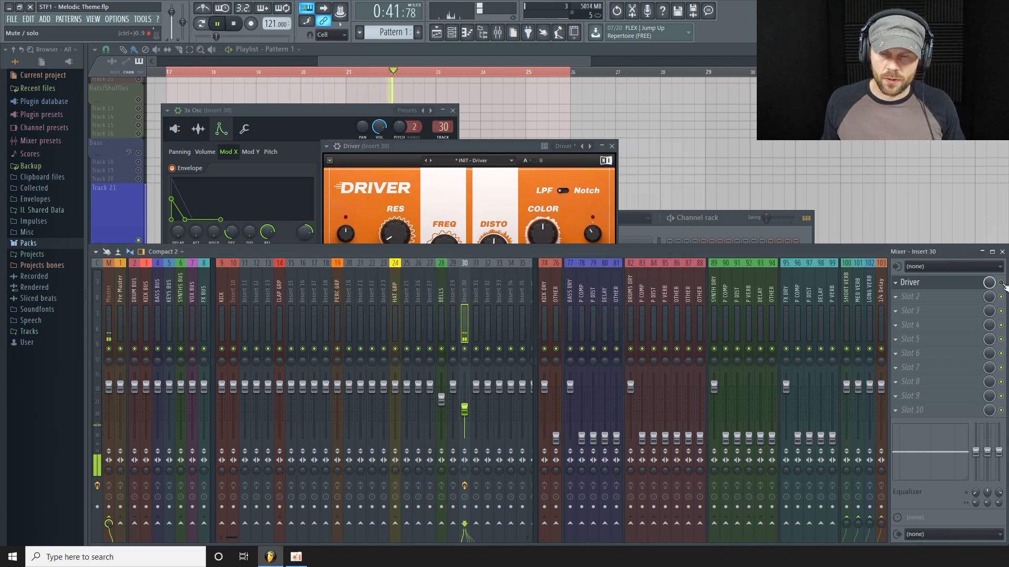
{"action": "key", "text": "space"}
{"action": "left_click_drag", "start_coordinate": [489, 147], "coordinate": [459, 141]}
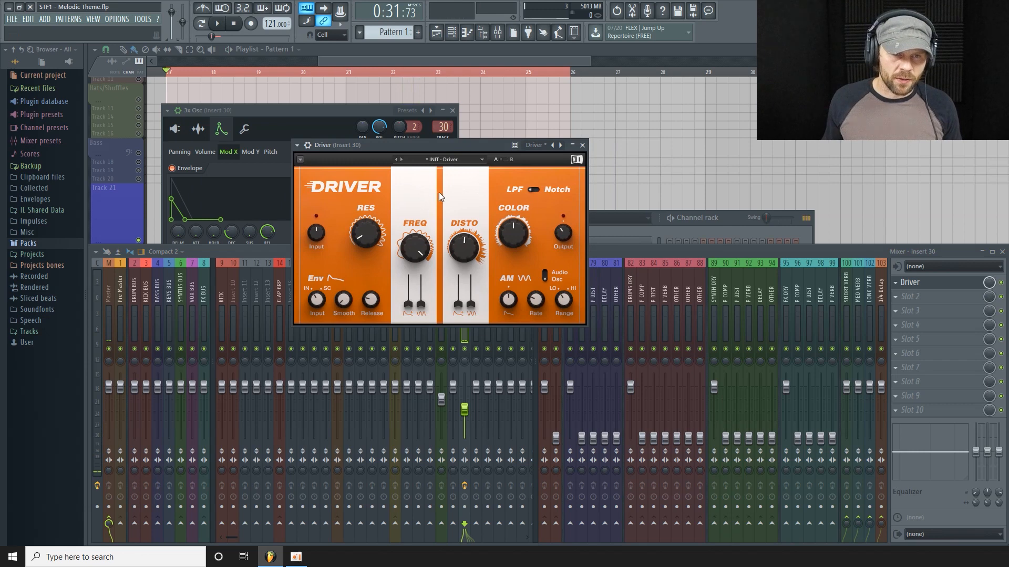
Step: Load Replika into the second effect slot of Insert 30 with a 1/4 dotted delay, Normal stereo width and 40% feedback
{"action": "left_click", "coordinate": [614, 254]}
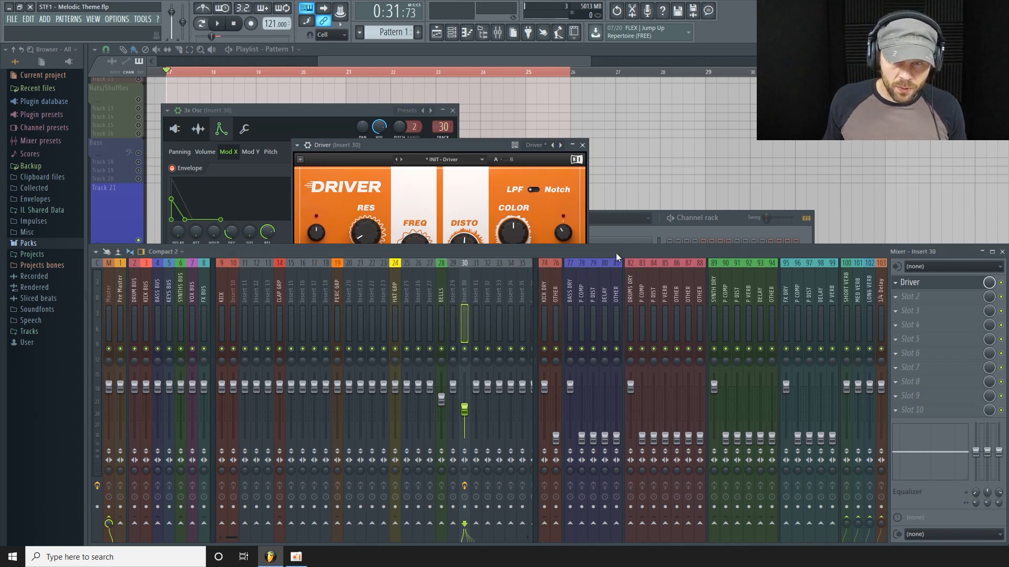
{"action": "left_click", "coordinate": [925, 299]}
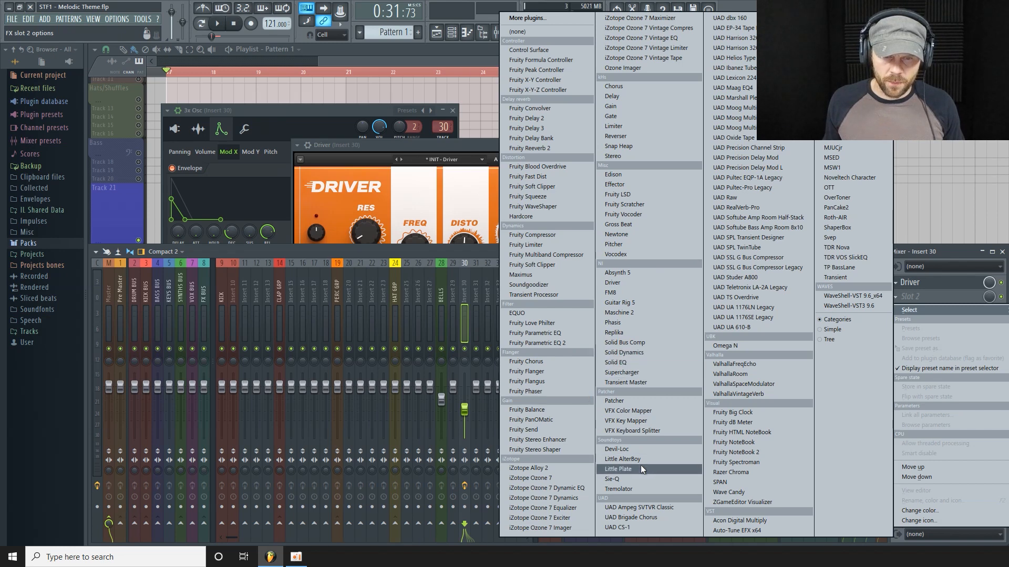
{"action": "left_click", "coordinate": [635, 332]}
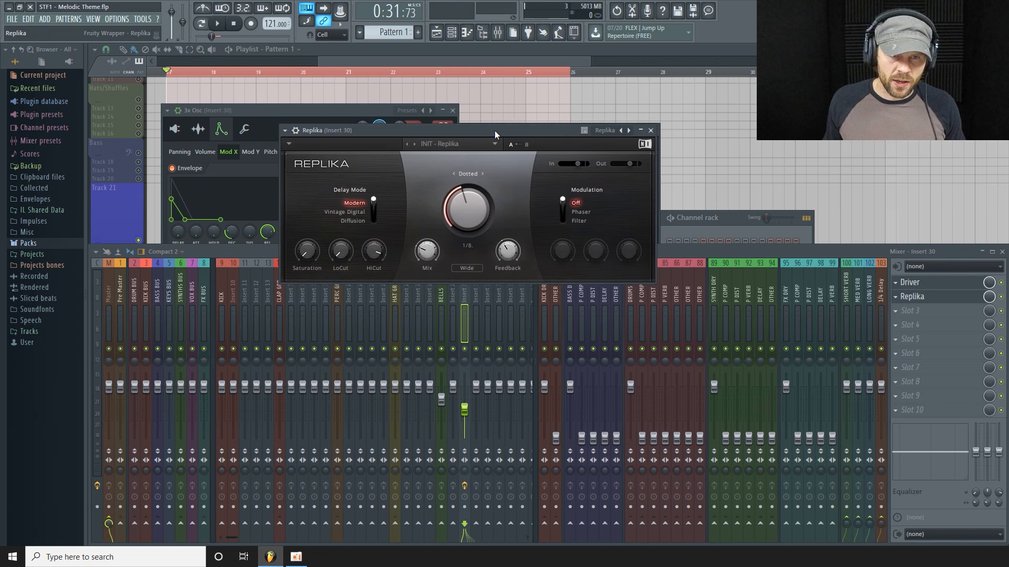
{"action": "left_click", "coordinate": [414, 286]}
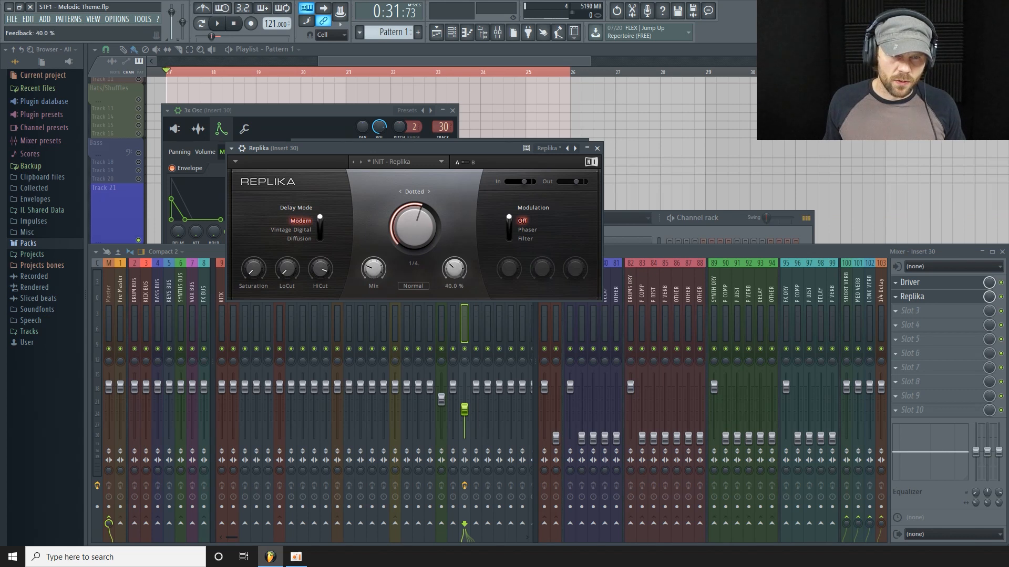
Step: During playback, raise Replika's mix, saturation and low cut, and lower its high cut to about 10516 Hz
{"action": "key", "text": "space"}
{"action": "left_click_drag", "start_coordinate": [378, 277], "coordinate": [369, 273]}
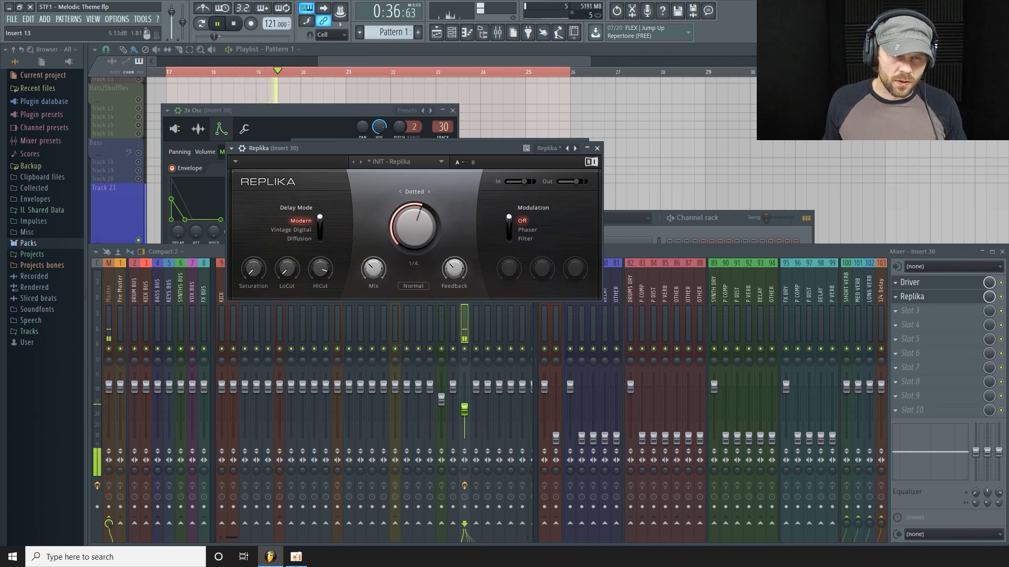
{"action": "mouse_move", "coordinate": [455, 275]}
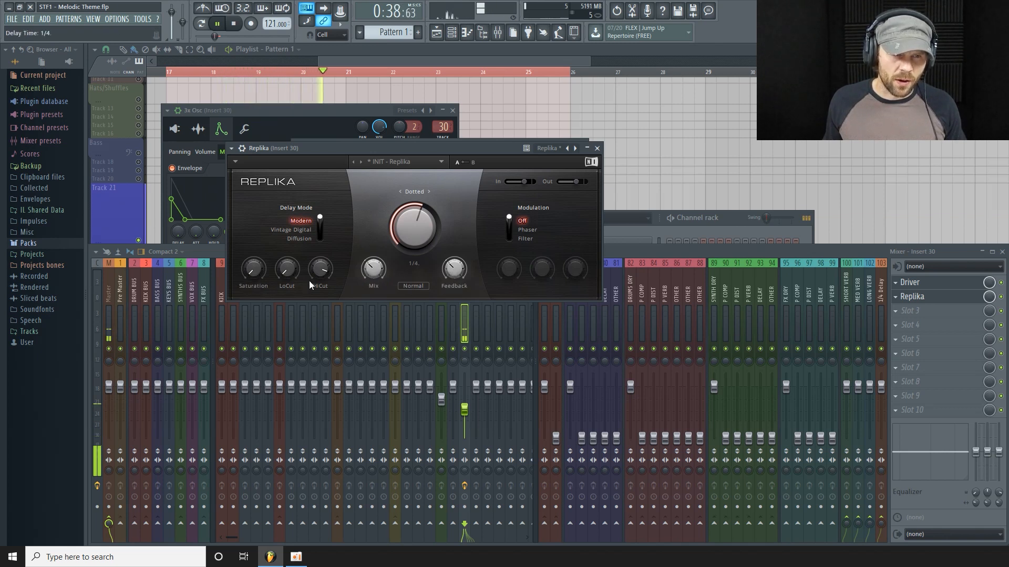
{"action": "left_click_drag", "start_coordinate": [255, 272], "coordinate": [256, 229]}
{"action": "left_click_drag", "start_coordinate": [292, 285], "coordinate": [320, 302]}
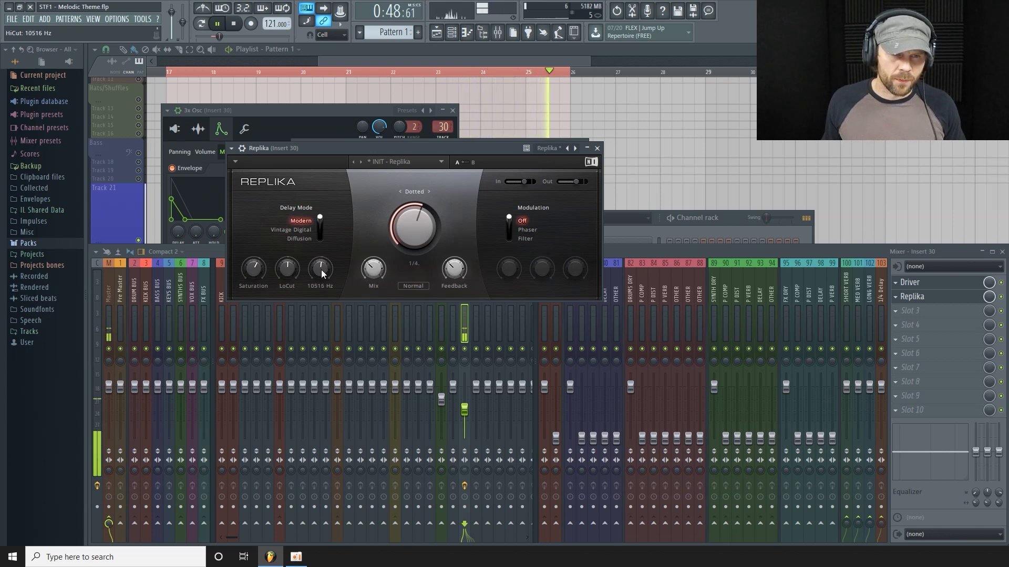
Step: Fine-tune Replika's feedback around 40% while listening to the loop, and stop playback
{"action": "left_click_drag", "start_coordinate": [424, 146], "coordinate": [428, 145]}
{"action": "left_click_drag", "start_coordinate": [457, 268], "coordinate": [457, 267]}
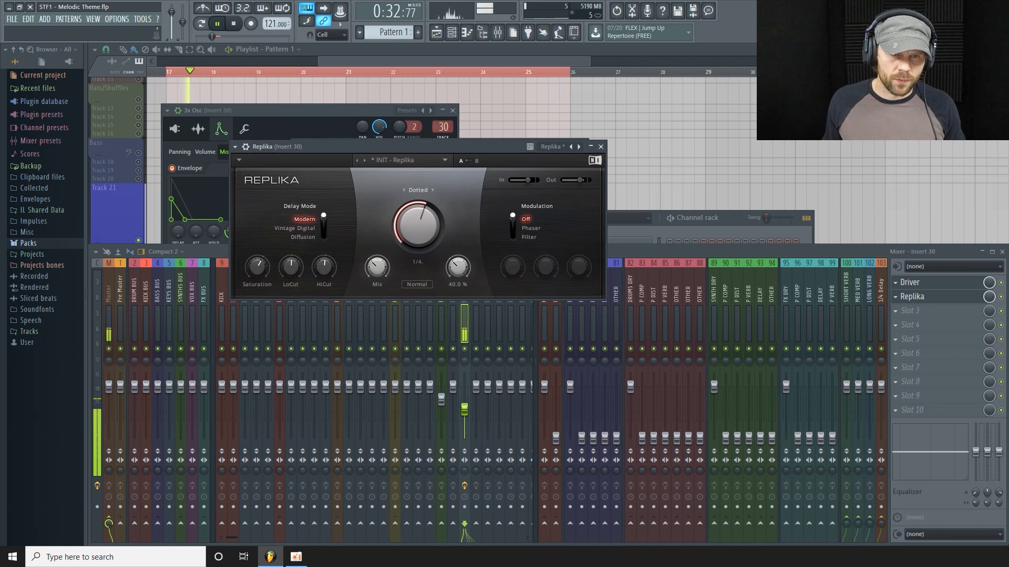
{"action": "mouse_move", "coordinate": [371, 269]}
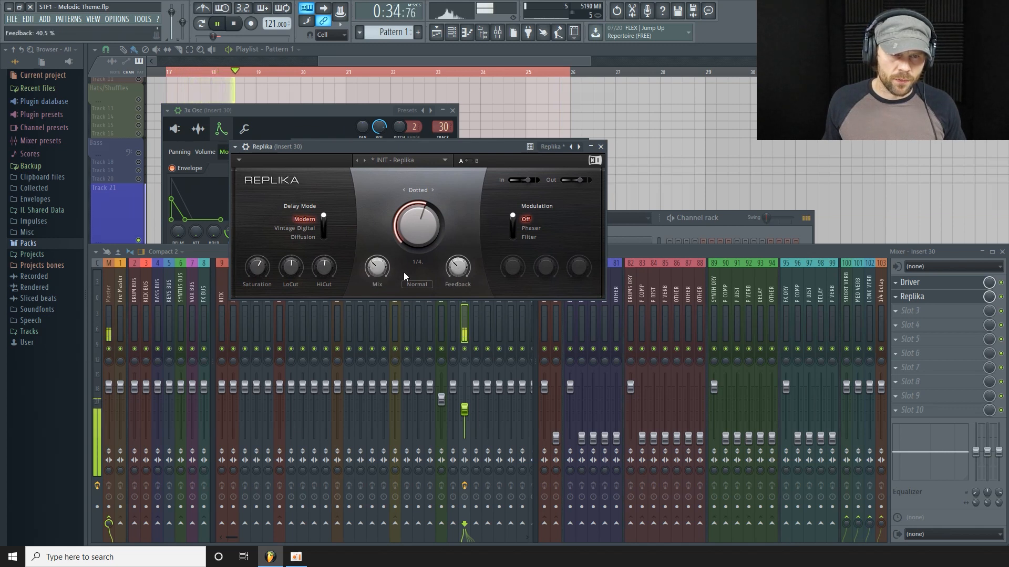
{"action": "mouse_move", "coordinate": [458, 272]}
{"action": "left_click_drag", "start_coordinate": [456, 272], "coordinate": [455, 272]}
{"action": "key", "text": "space"}
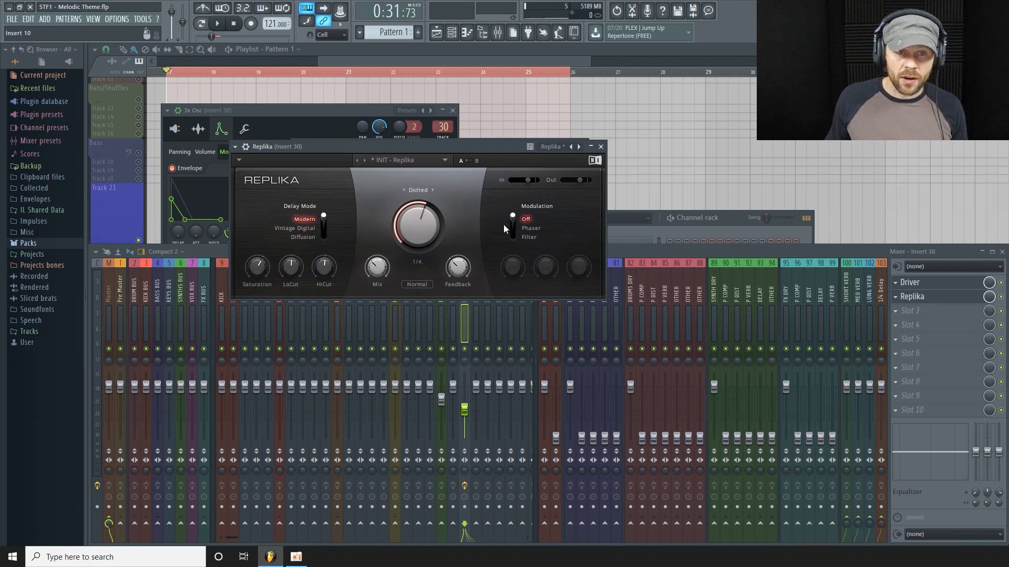
Step: Set Replika's modulation to Filter, comparing it with Off during playback, and nudge the Insert 30 fader up slightly
{"action": "left_click_drag", "start_coordinate": [513, 219], "coordinate": [512, 239]}
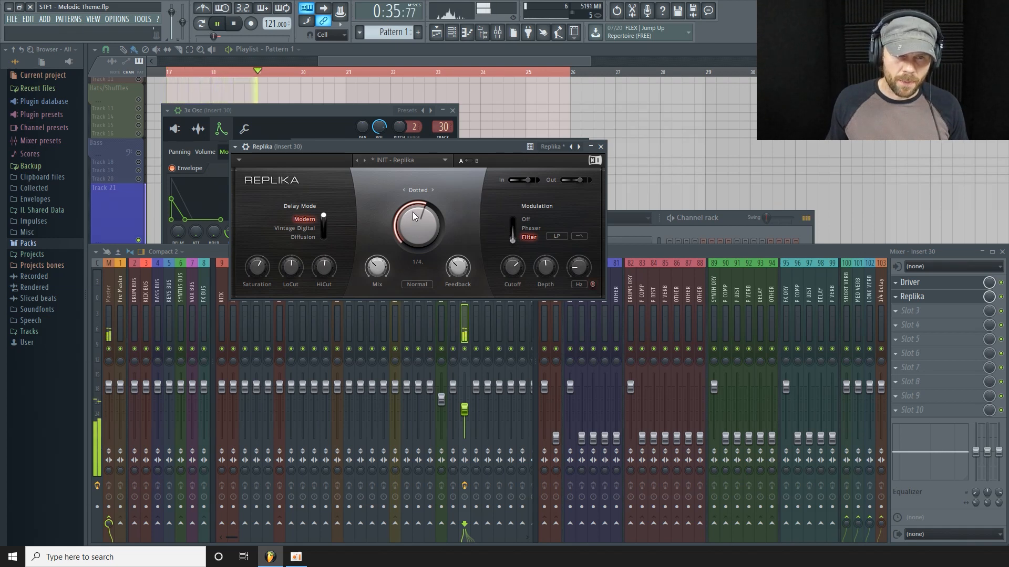
{"action": "left_click_drag", "start_coordinate": [466, 415], "coordinate": [467, 413]}
{"action": "left_click", "coordinate": [508, 238]}
{"action": "left_click_drag", "start_coordinate": [509, 238], "coordinate": [511, 232]}
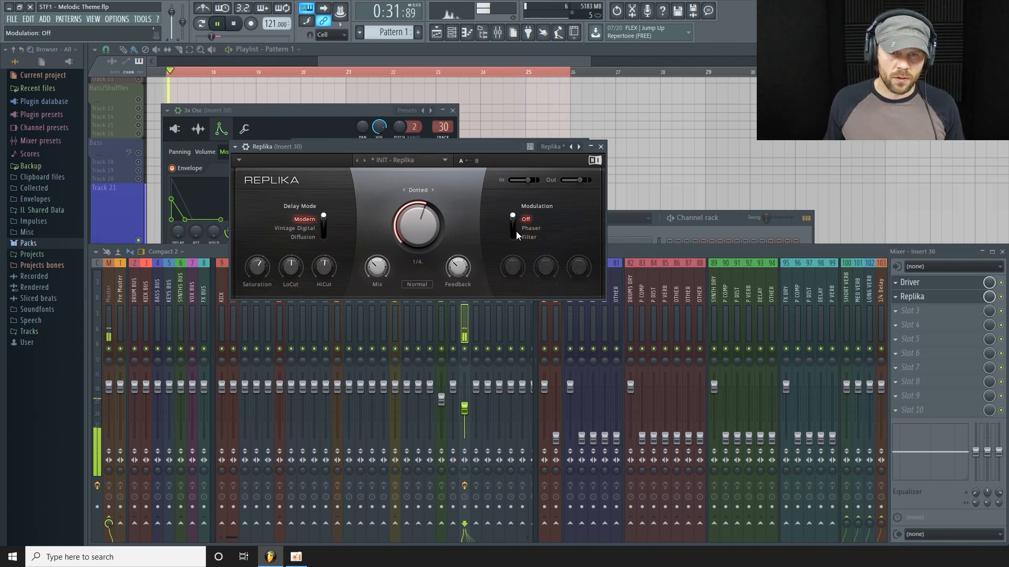
{"action": "left_click_drag", "start_coordinate": [513, 218], "coordinate": [513, 234]}
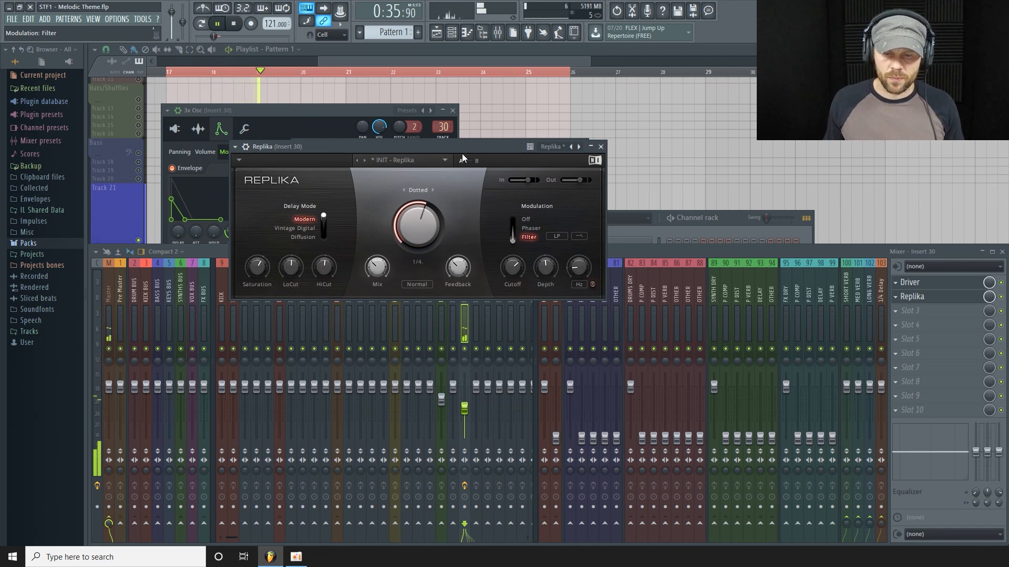
{"action": "key", "text": "space"}
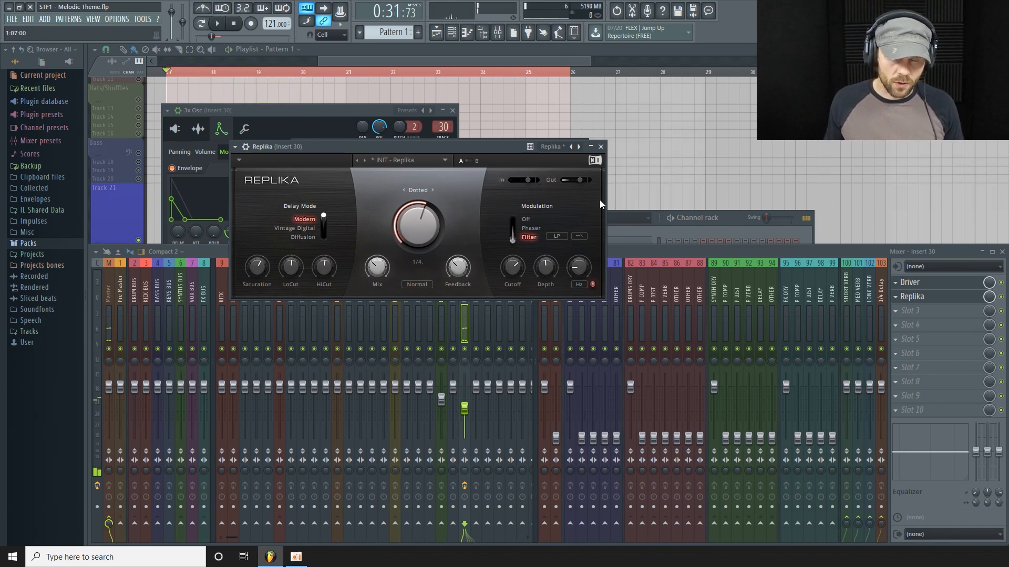
Step: Load Fruity Parametric EQ 2 into the third effect slot of Insert 30 and start the loop
{"action": "left_click", "coordinate": [932, 319]}
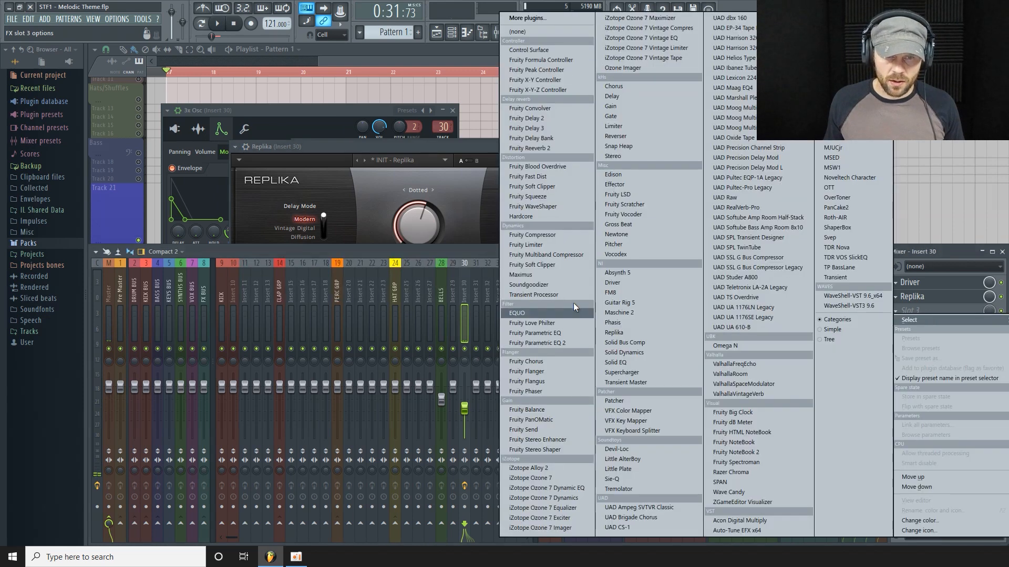
{"action": "left_click", "coordinate": [563, 345]}
{"action": "left_click_drag", "start_coordinate": [700, 201], "coordinate": [428, 159]}
{"action": "key", "text": "space"}
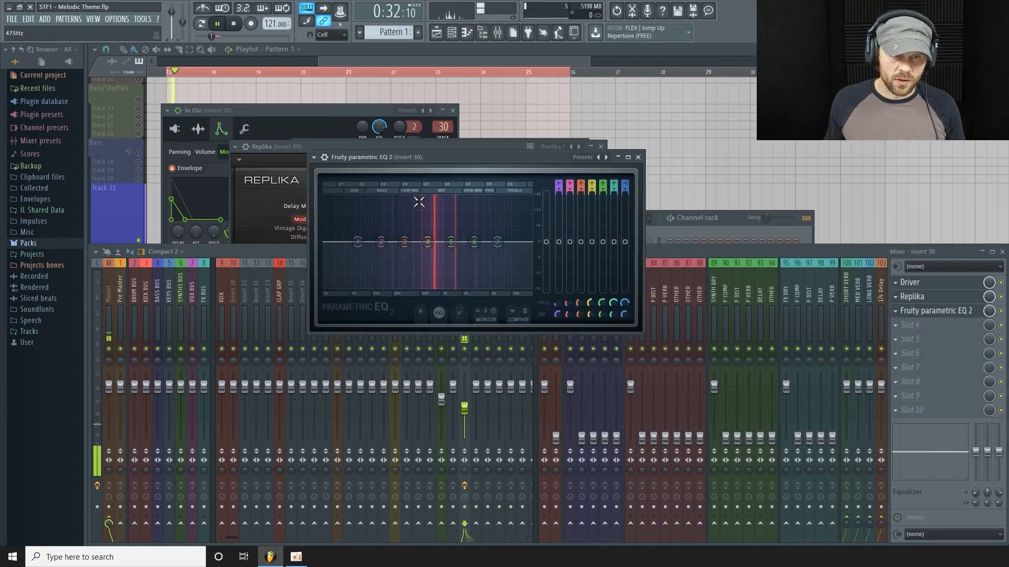
Step: Turn EQ band 1 into a high-pass filter, raise its cutoff frequency to remove the lows, and stop playback
{"action": "right_click", "coordinate": [360, 242]}
{"action": "mouse_move", "coordinate": [386, 270]}
{"action": "left_click", "coordinate": [421, 299]}
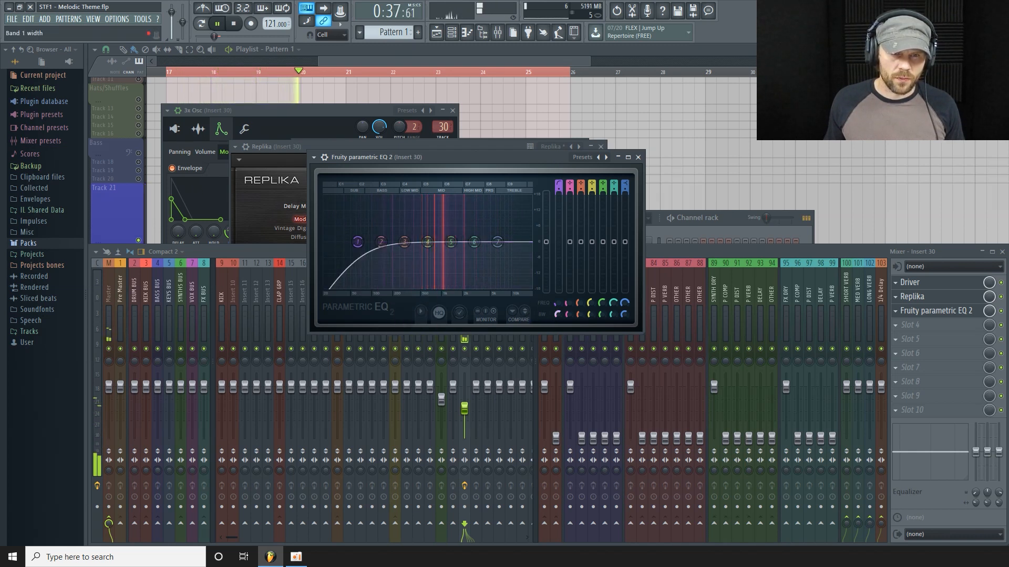
{"action": "left_click_drag", "start_coordinate": [556, 304], "coordinate": [556, 288]}
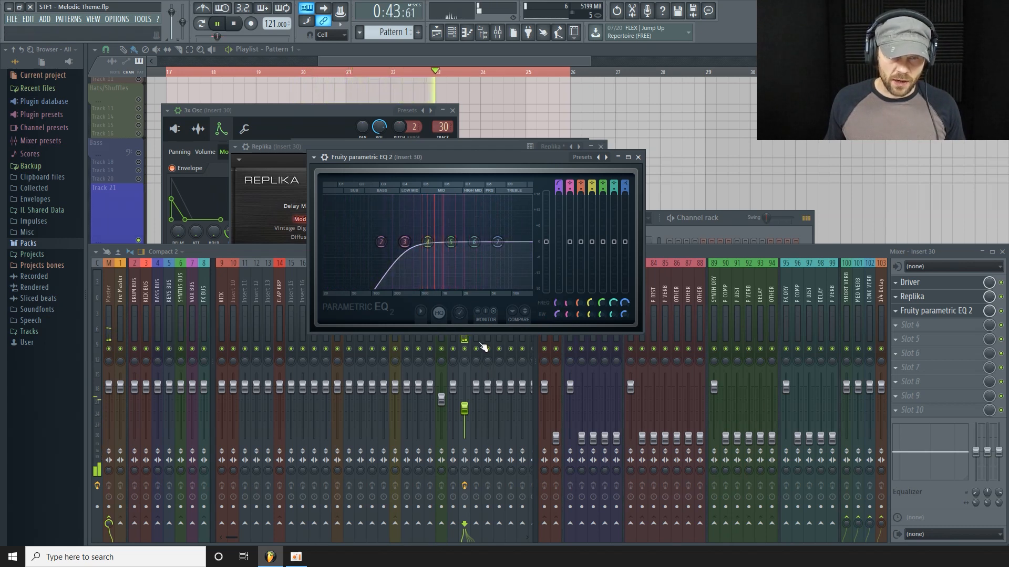
{"action": "key", "text": "space"}
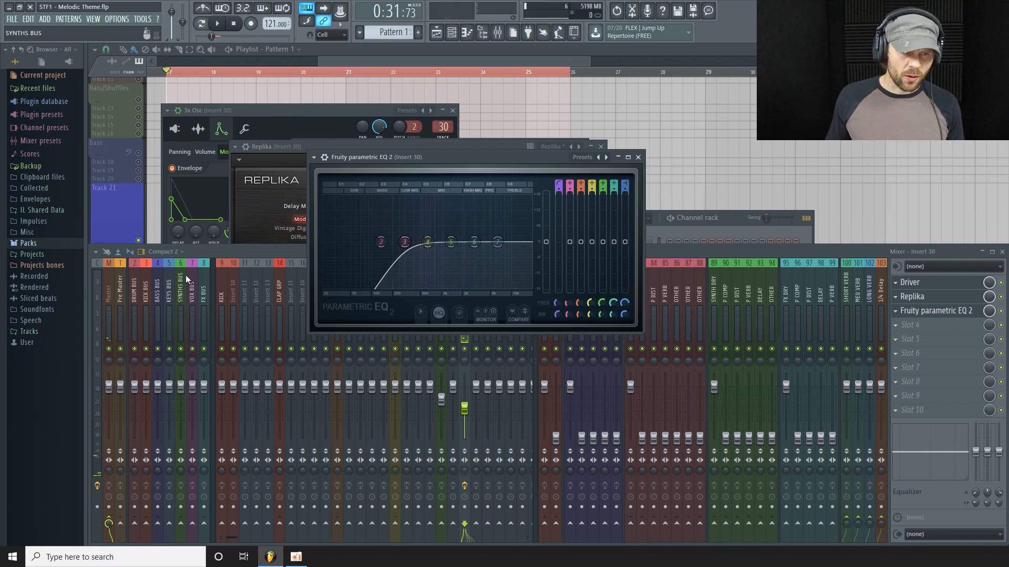
Step: Open the SPAN analyzer on the mixer's Current track, move it clear of the mixer, and start loop playback
{"action": "left_click", "coordinate": [109, 300]}
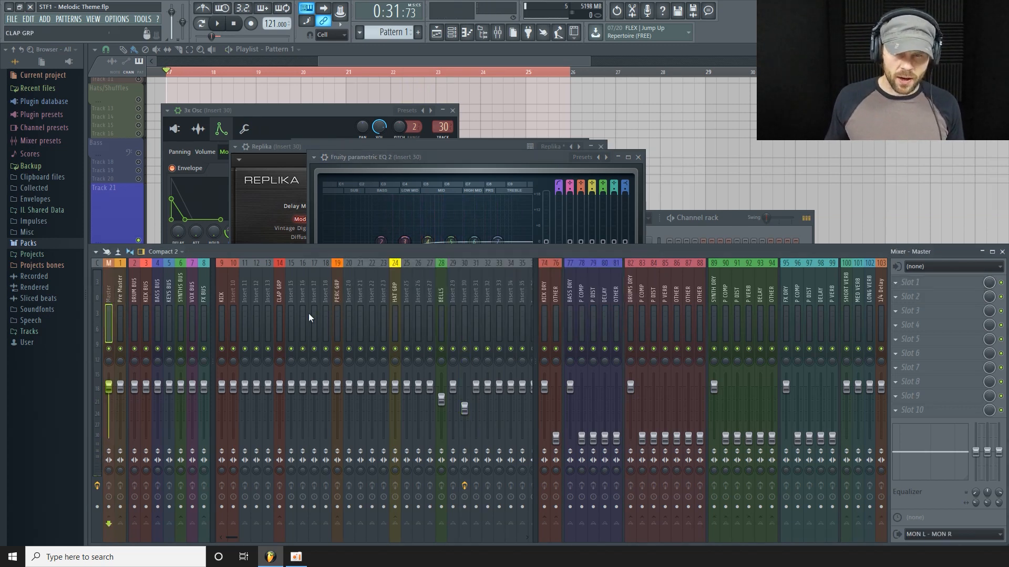
{"action": "left_click", "coordinate": [95, 289]}
{"action": "left_click", "coordinate": [927, 283]}
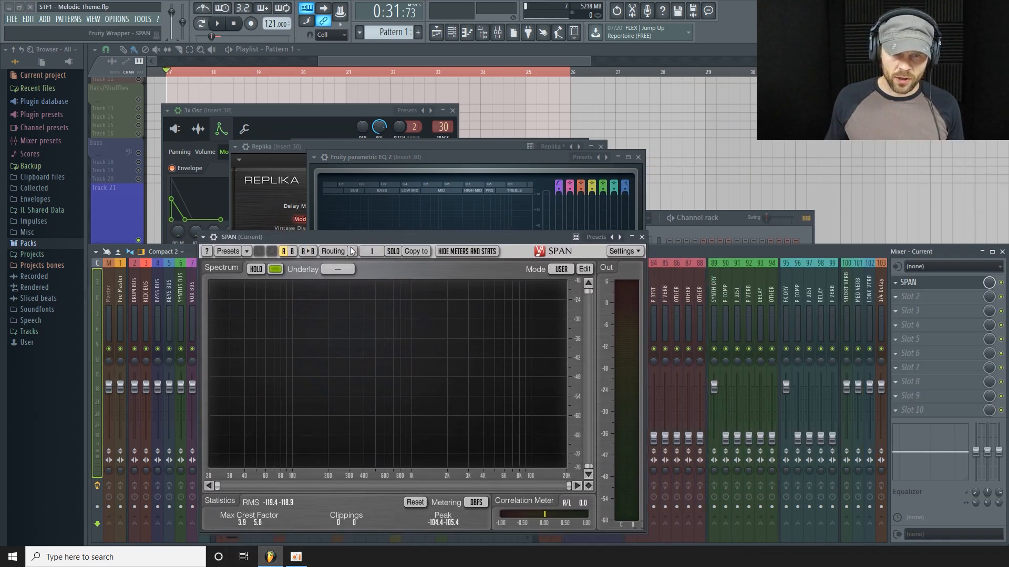
{"action": "left_click_drag", "start_coordinate": [352, 251], "coordinate": [302, 148]}
{"action": "key", "text": "space"}
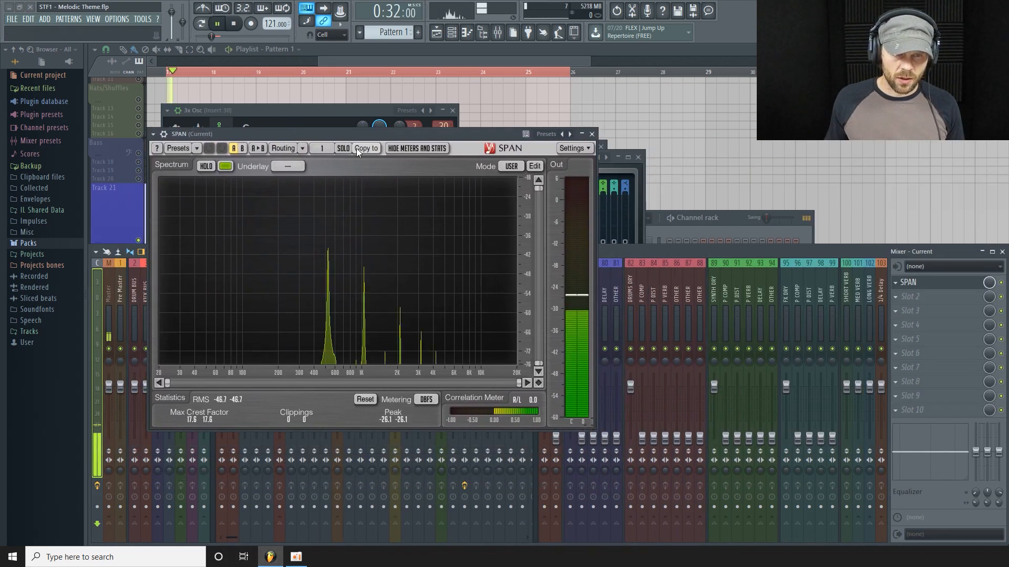
Step: Set SPAN's spectrum mode to Slower, examine the synth's harmonic peaks, and stop playback
{"action": "left_click", "coordinate": [510, 166]}
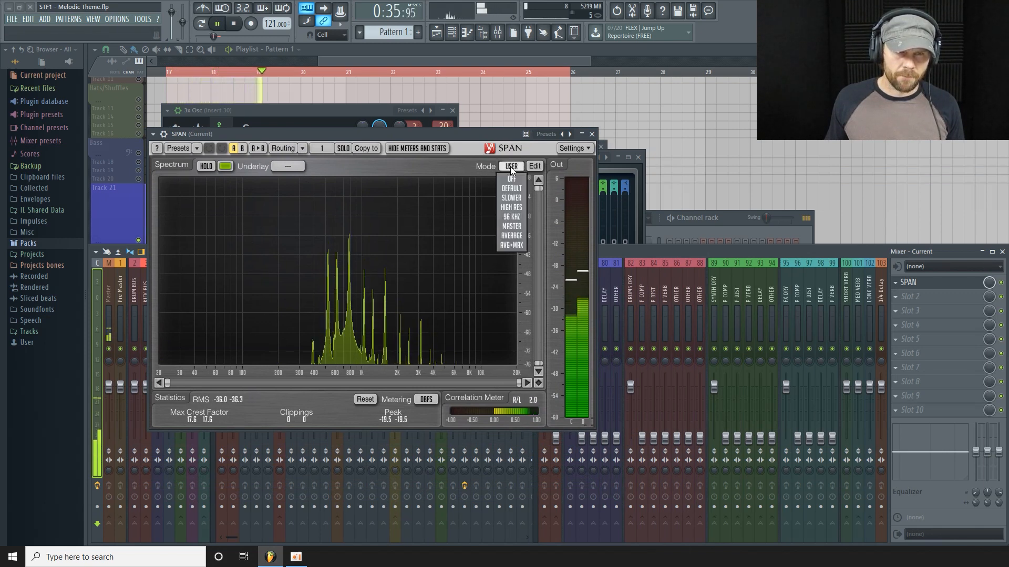
{"action": "left_click", "coordinate": [513, 199]}
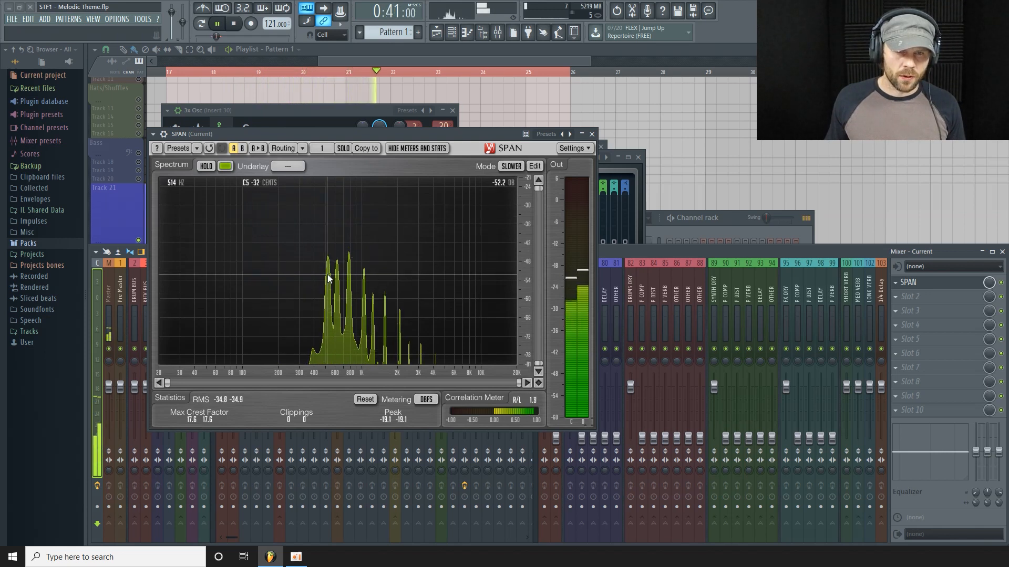
{"action": "key", "text": "space"}
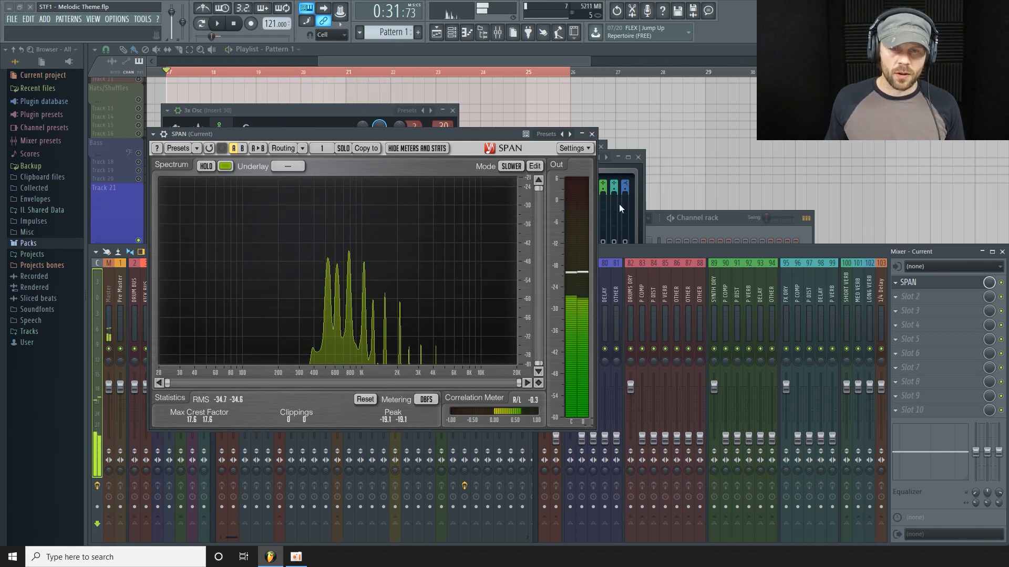
Step: Rearrange the open plugin windows and show the oscillator settings of 3x Osc
{"action": "left_click_drag", "start_coordinate": [476, 135], "coordinate": [473, 292]}
{"action": "left_click_drag", "start_coordinate": [400, 157], "coordinate": [457, 187]}
{"action": "left_click", "coordinate": [338, 146]}
{"action": "left_click_drag", "start_coordinate": [339, 146], "coordinate": [368, 143]}
{"action": "left_click_drag", "start_coordinate": [313, 112], "coordinate": [320, 107]}
{"action": "left_click", "coordinate": [184, 129]}
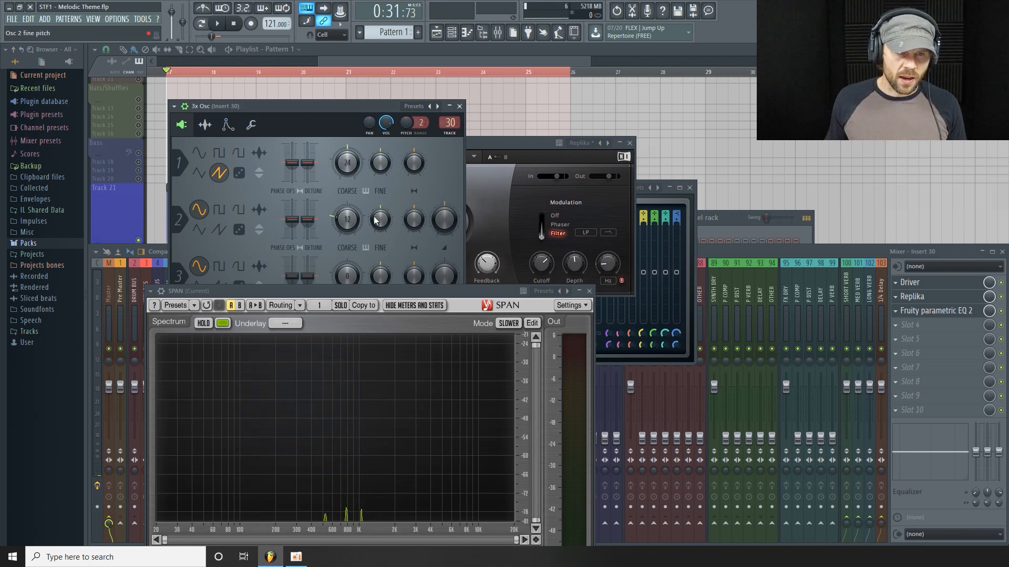
Step: Arrange SPAN below the first oscillator of 3x Osc and play the loop briefly to examine its spectrum
{"action": "left_click_drag", "start_coordinate": [345, 106], "coordinate": [354, 73]}
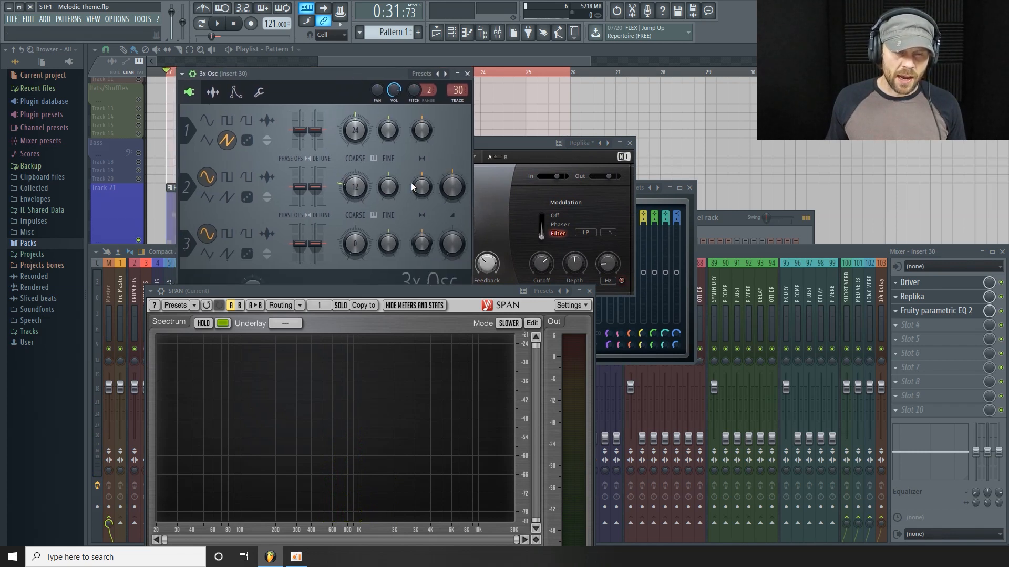
{"action": "left_click_drag", "start_coordinate": [407, 291], "coordinate": [472, 205]}
{"action": "key", "text": "space"}
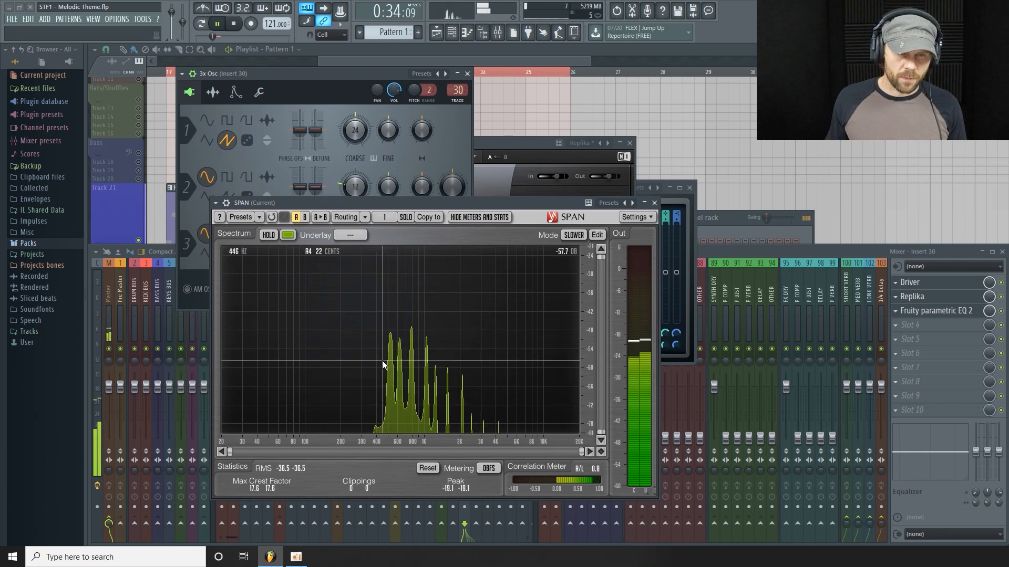
{"action": "key", "text": "space"}
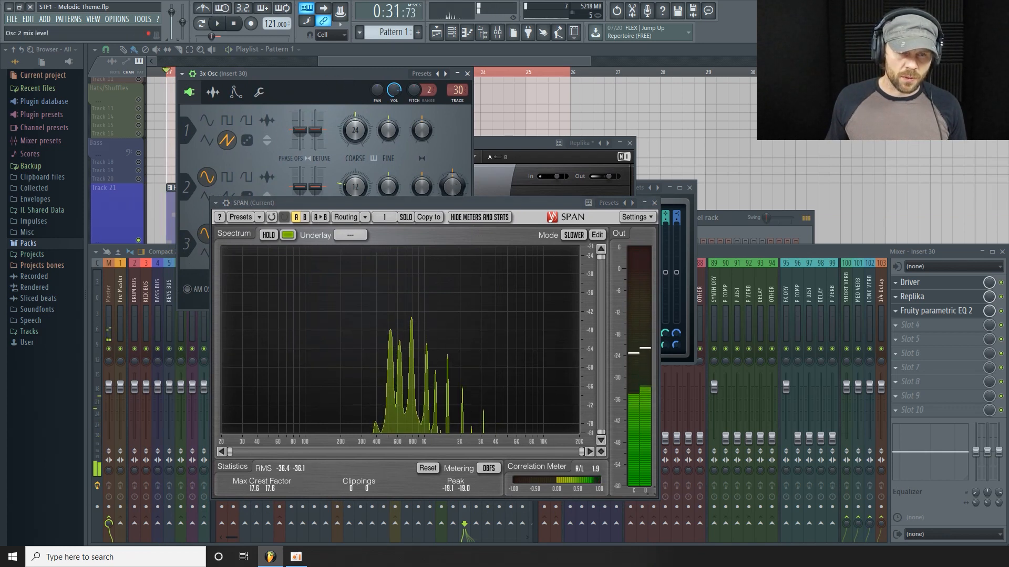
Step: Set the oscillator 2 mix level in 3x Osc to about 21%, check the spectrum in SPAN during playback, and stop
{"action": "left_click_drag", "start_coordinate": [419, 203], "coordinate": [417, 236]}
{"action": "key", "text": "space"}
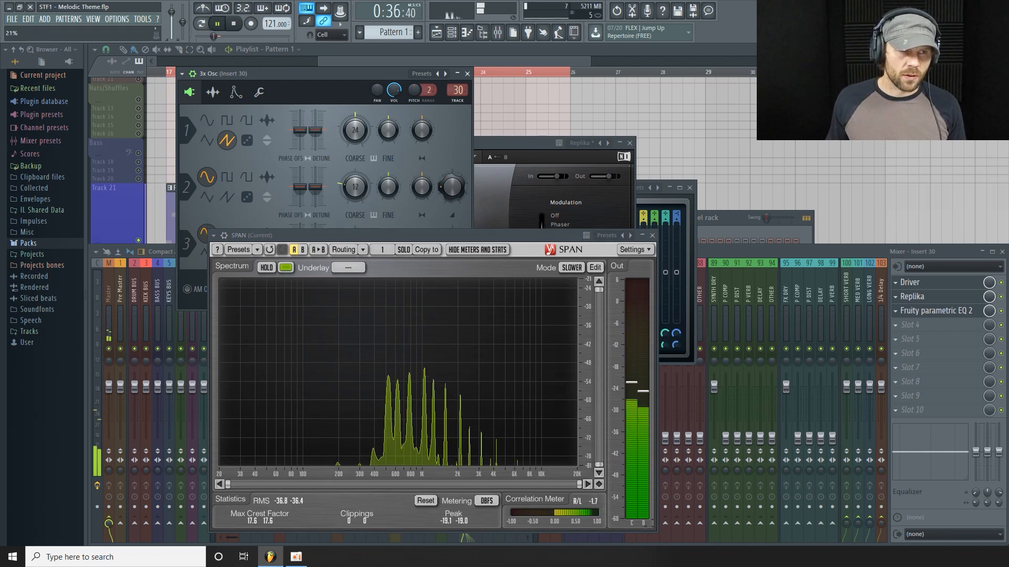
{"action": "left_click_drag", "start_coordinate": [463, 237], "coordinate": [493, 176]}
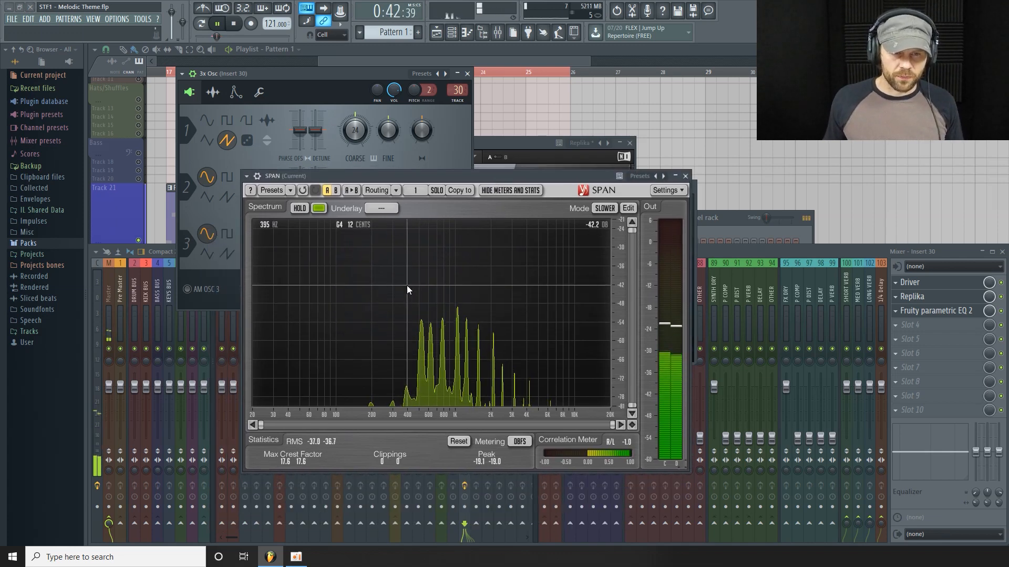
{"action": "key", "text": "space"}
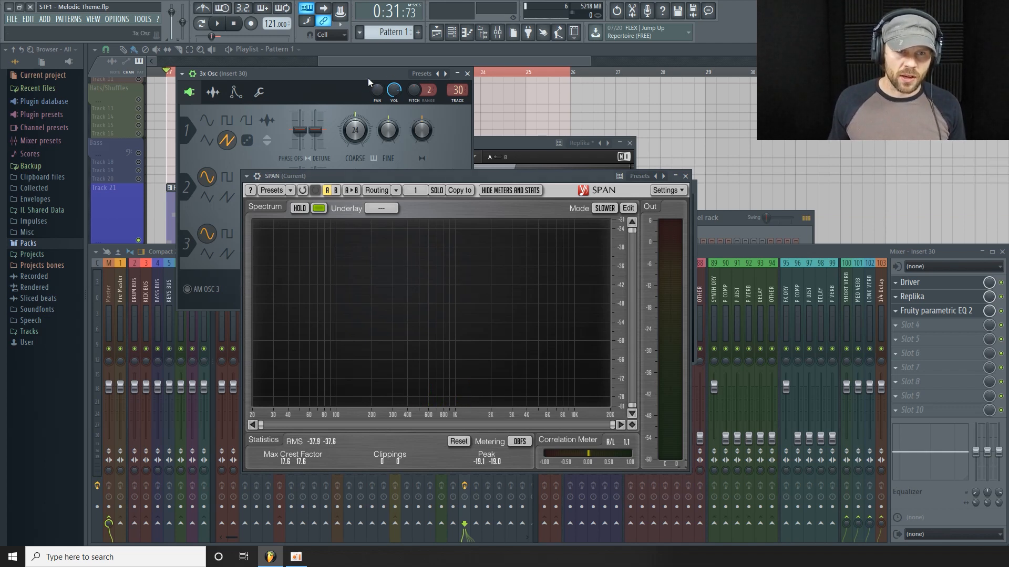
Step: Uncover the 3x Osc controls and fine-tune the oscillator 2 mix level around 20% against SPAN's spectrum, stopping playback when done
{"action": "left_click_drag", "start_coordinate": [345, 77], "coordinate": [354, 70]}
{"action": "left_click_drag", "start_coordinate": [389, 175], "coordinate": [396, 239]}
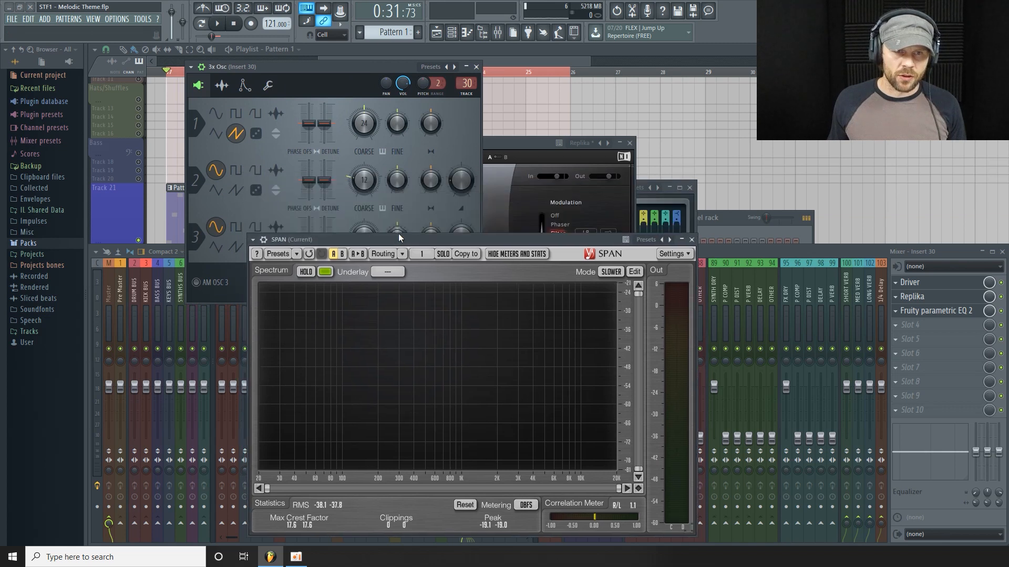
{"action": "mouse_move", "coordinate": [464, 185]}
{"action": "left_mouse_down"}
{"action": "mouse_move", "coordinate": [464, 145]}
{"action": "mouse_move", "coordinate": [457, 195]}
{"action": "mouse_move", "coordinate": [457, 180]}
{"action": "left_mouse_up"}
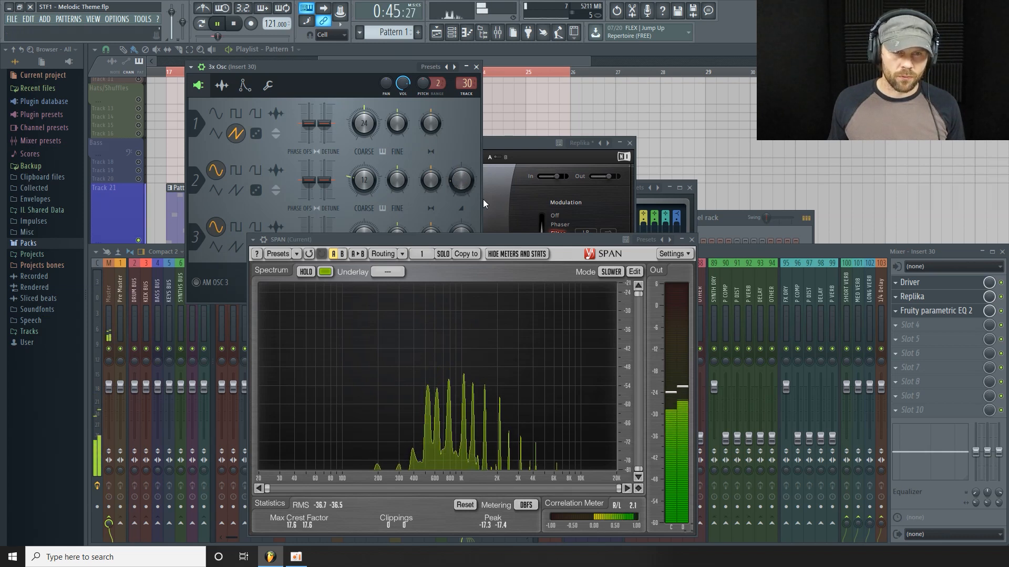
{"action": "key", "text": "space"}
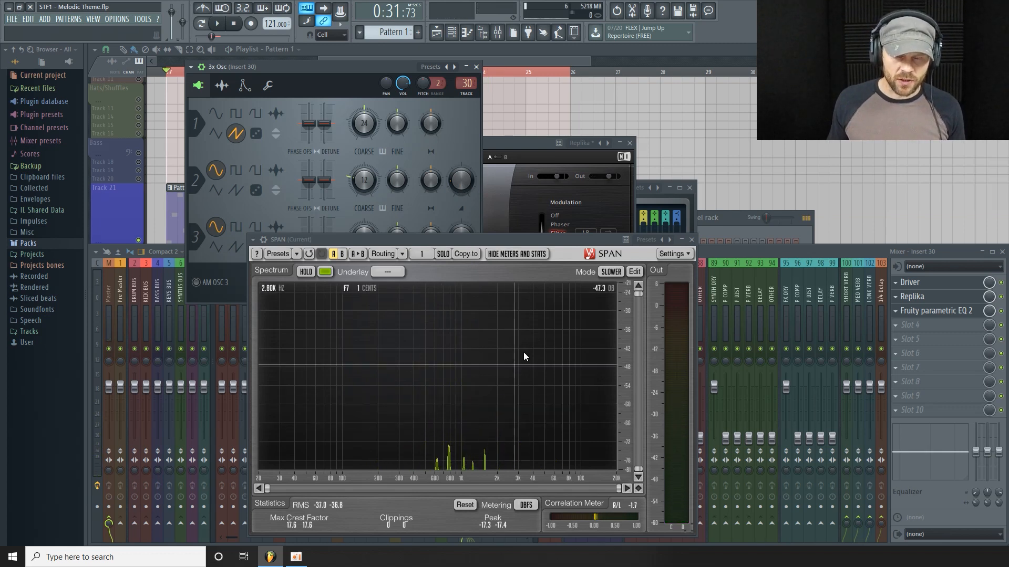
Step: Close the 3x Osc and SPAN windows
{"action": "left_click_drag", "start_coordinate": [522, 241], "coordinate": [562, 207]}
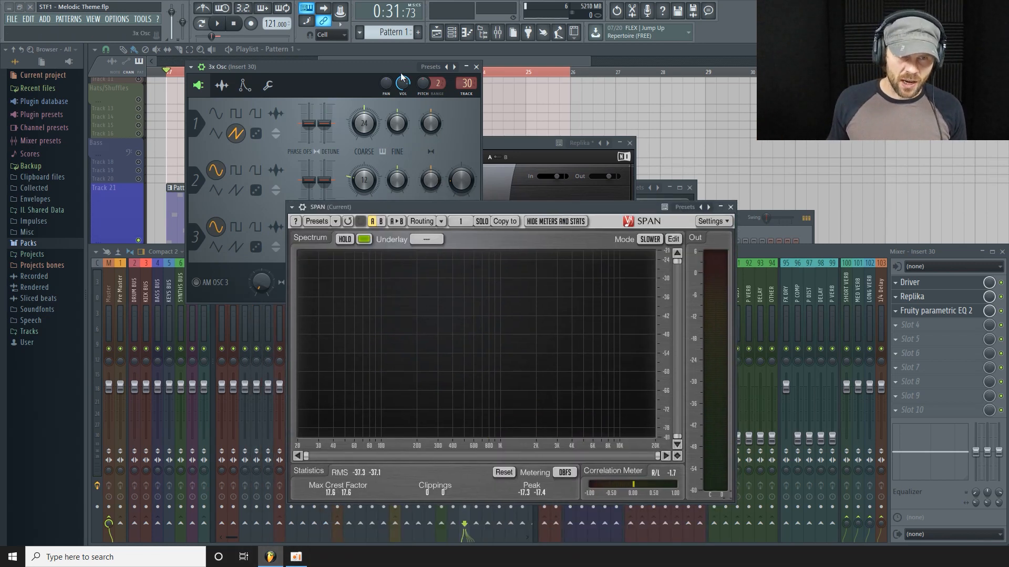
{"action": "left_click_drag", "start_coordinate": [391, 68], "coordinate": [371, 71]}
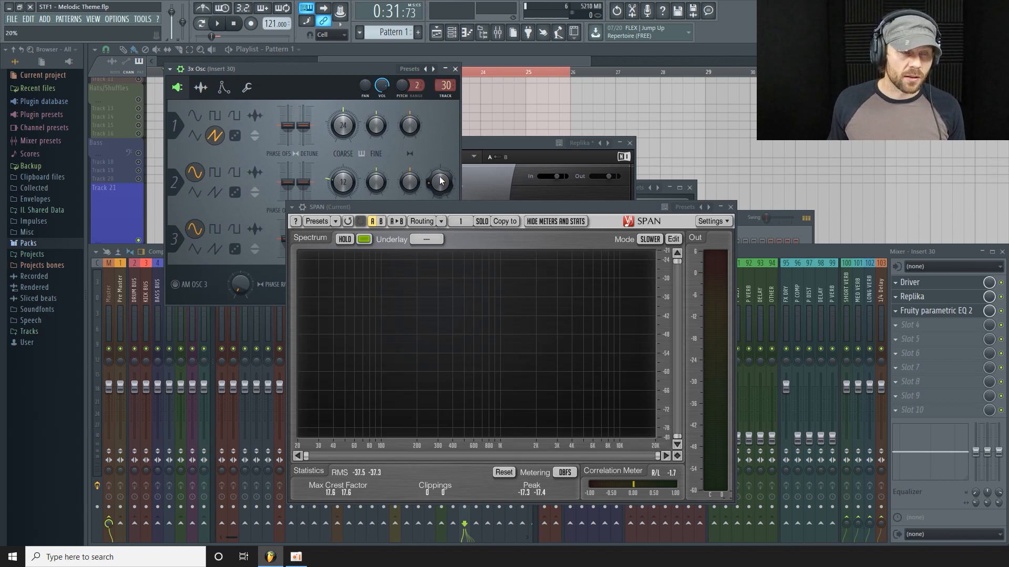
{"action": "left_click", "coordinate": [456, 69]}
{"action": "left_click_drag", "start_coordinate": [525, 207], "coordinate": [430, 172]}
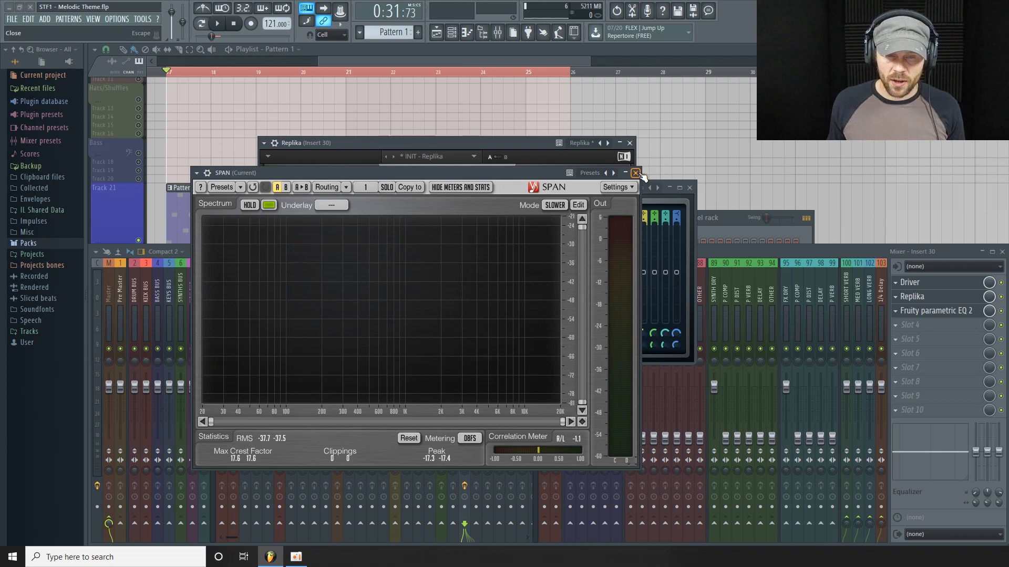
{"action": "left_click", "coordinate": [636, 173]}
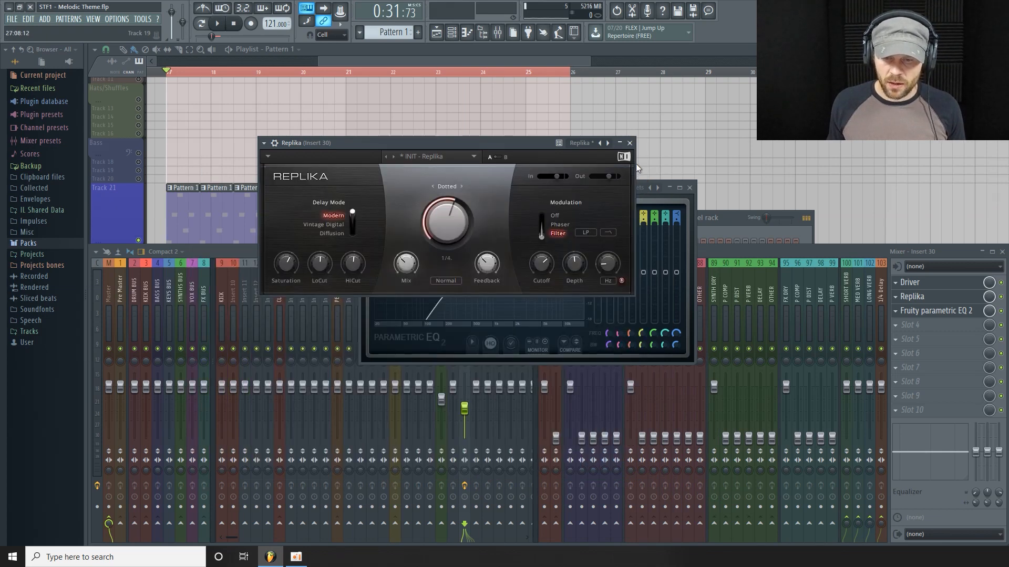
Step: Load ValhallaSpaceModulator into the fourth effect slot of Insert 30 and move its window over the mixer
{"action": "left_click", "coordinate": [921, 324]}
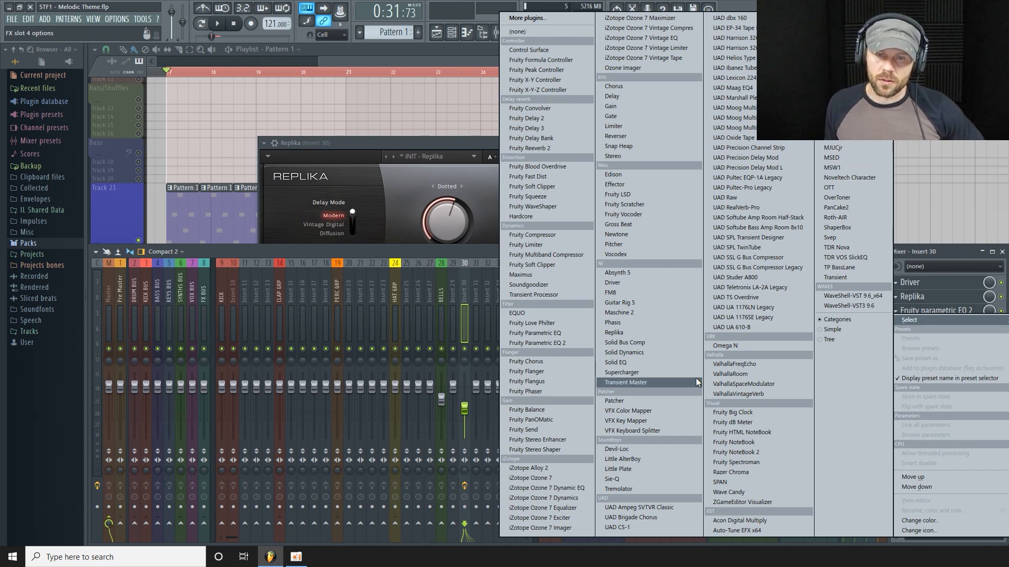
{"action": "left_click", "coordinate": [771, 384]}
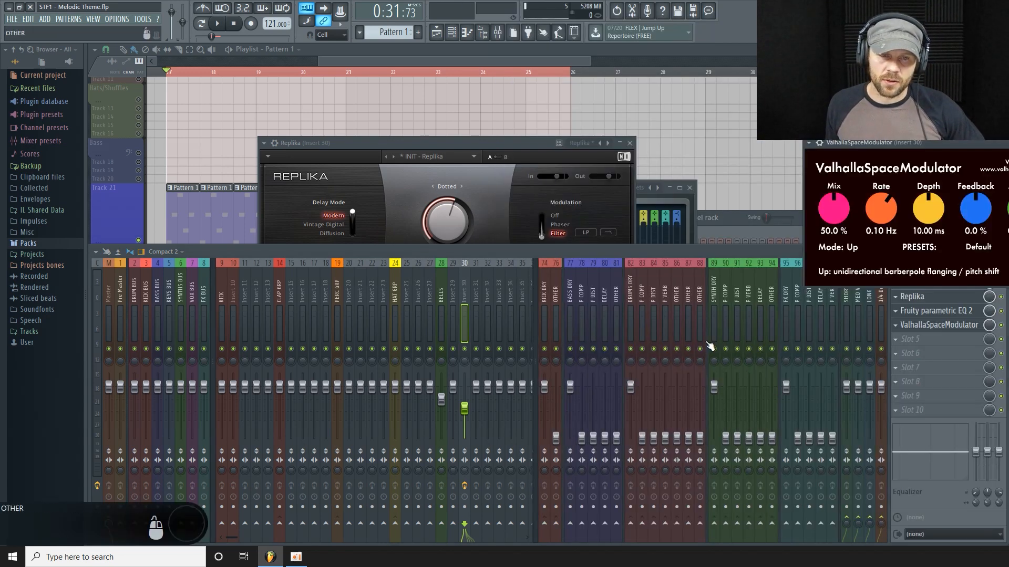
{"action": "left_click_drag", "start_coordinate": [933, 143], "coordinate": [409, 180]}
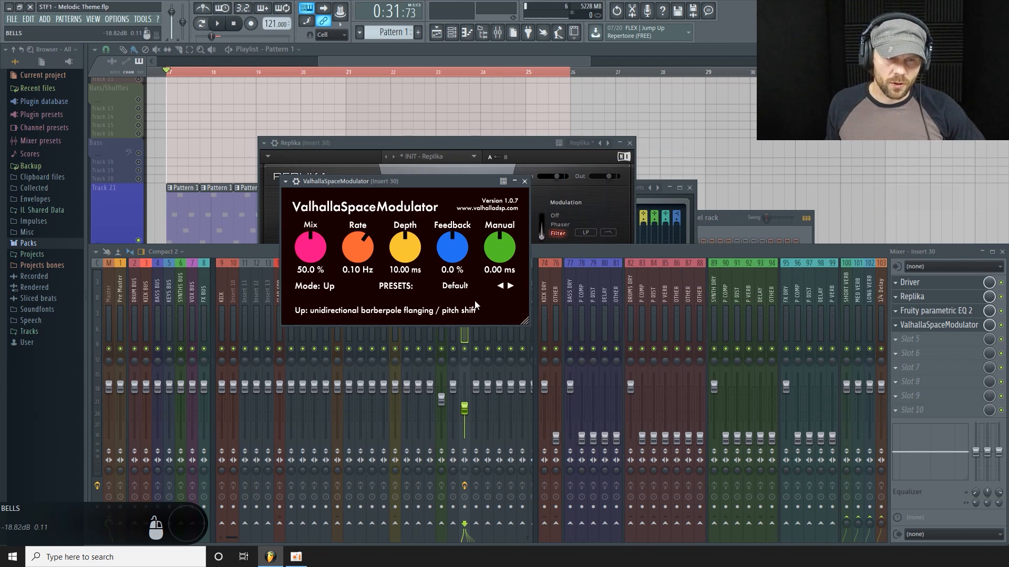
Step: Load the Lush Verb A preset from the Combos category in ValhallaSpaceModulator and audition the loop
{"action": "left_click", "coordinate": [455, 285]}
{"action": "mouse_move", "coordinate": [456, 402]}
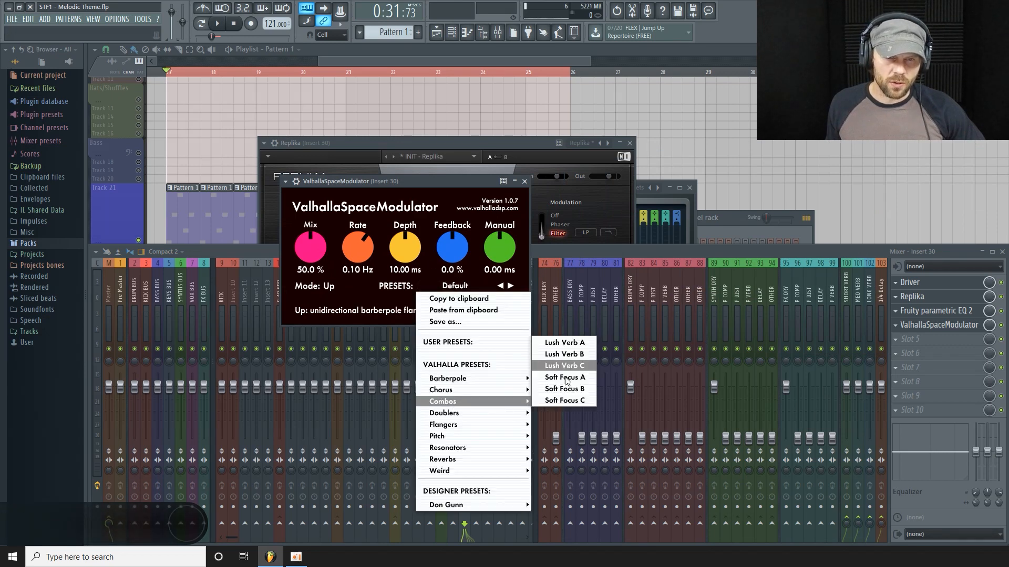
{"action": "left_click", "coordinate": [563, 342]}
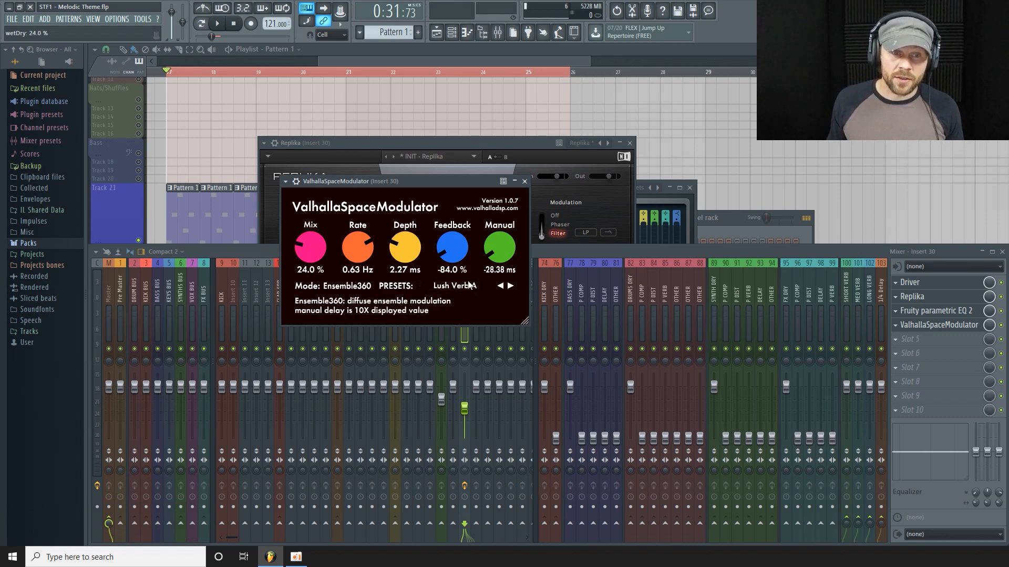
{"action": "left_click_drag", "start_coordinate": [428, 184], "coordinate": [382, 162]}
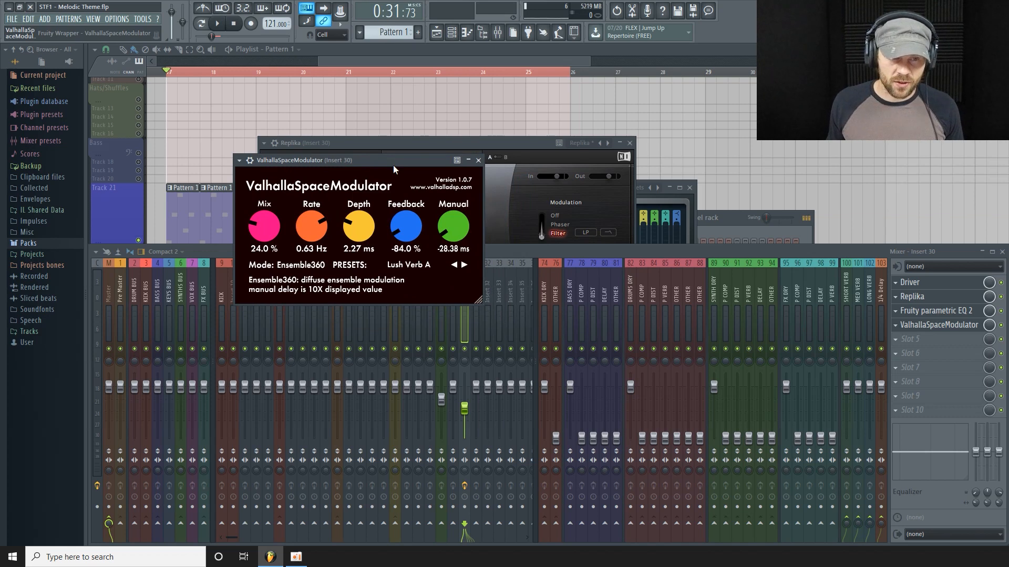
{"action": "key", "text": "space"}
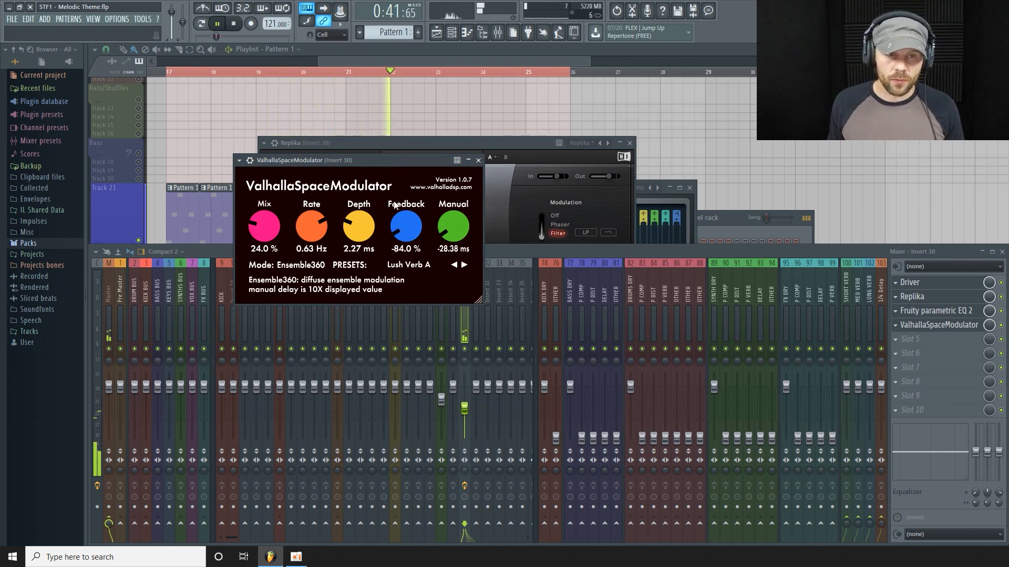
{"action": "key", "text": "space"}
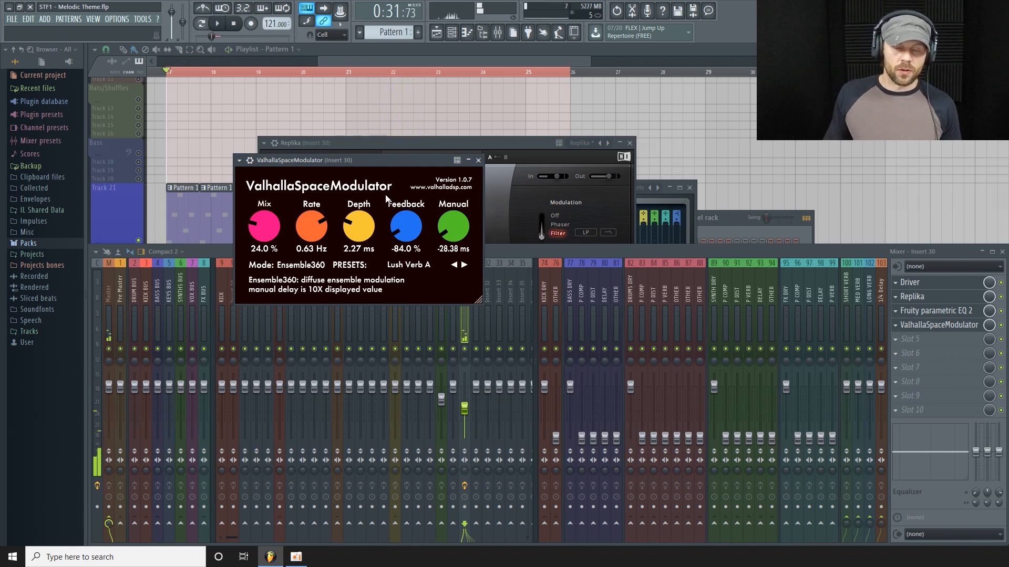
Step: Load Tremolator into the fifth effect slot of Insert 30 and move its window over the mixer
{"action": "left_click", "coordinate": [948, 345]}
{"action": "left_click", "coordinate": [900, 342]}
{"action": "mouse_move", "coordinate": [913, 322]}
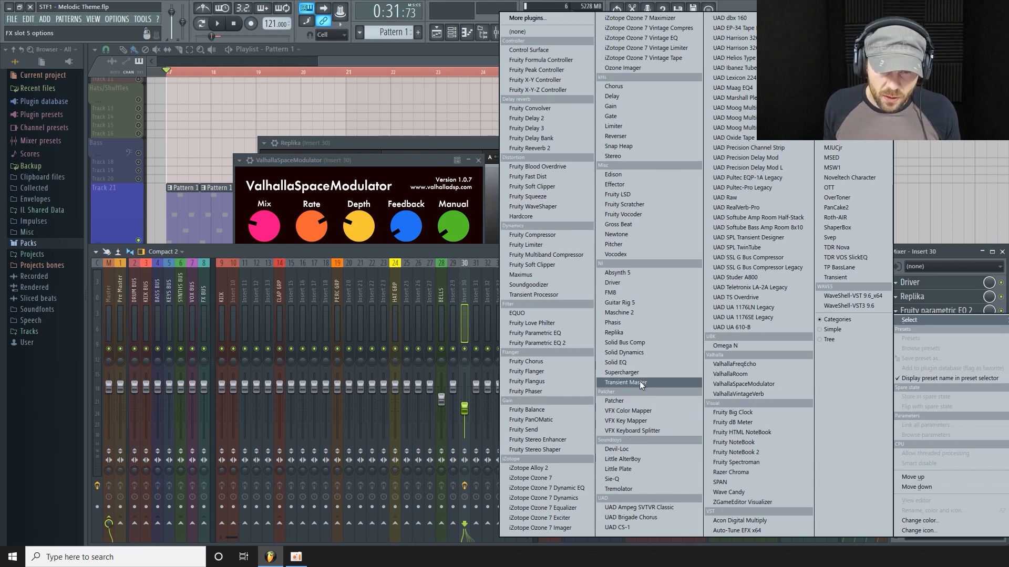
{"action": "left_click", "coordinate": [626, 489]}
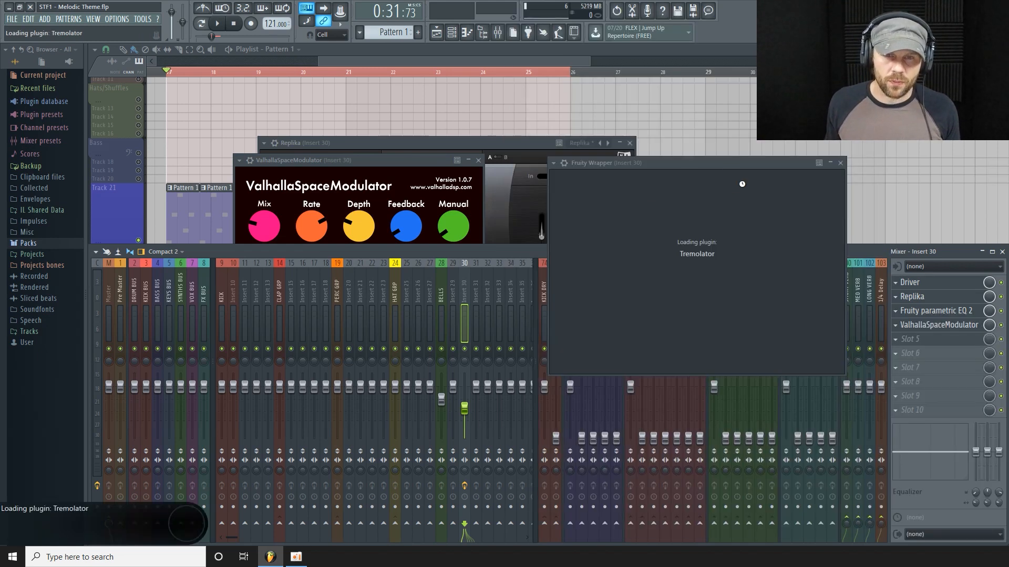
{"action": "left_click_drag", "start_coordinate": [741, 163], "coordinate": [558, 178]}
Step: Set Tremolator's rhythm to 1/16th notes and lower its depth to 0.79
{"action": "left_click", "coordinate": [560, 290]}
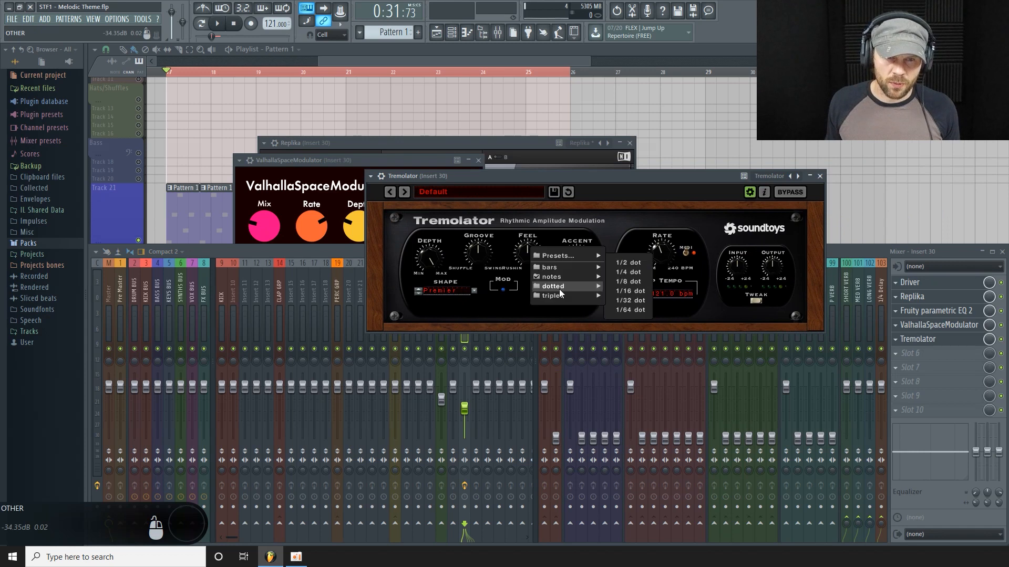
{"action": "mouse_move", "coordinate": [578, 274]}
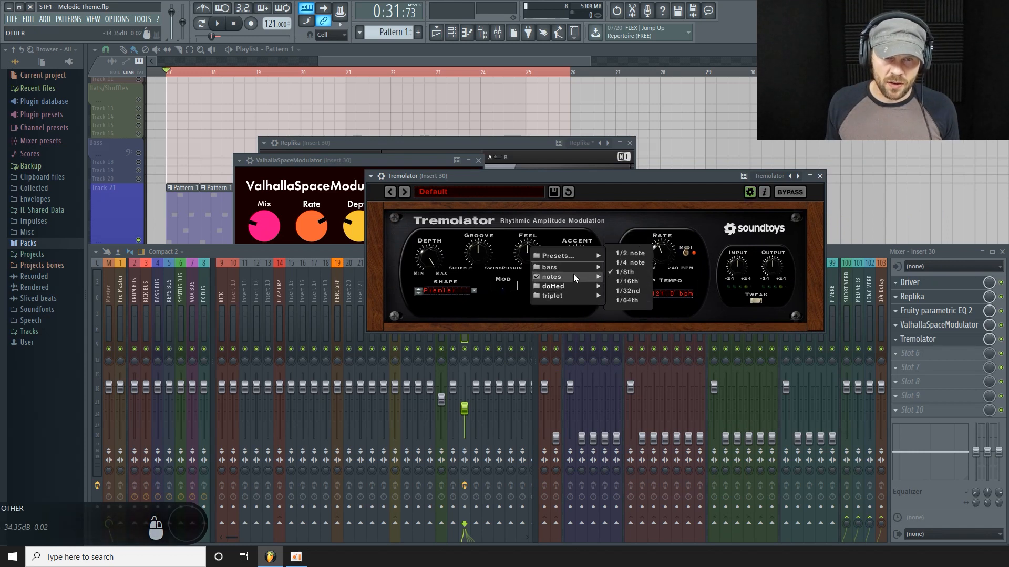
{"action": "left_click", "coordinate": [618, 280]}
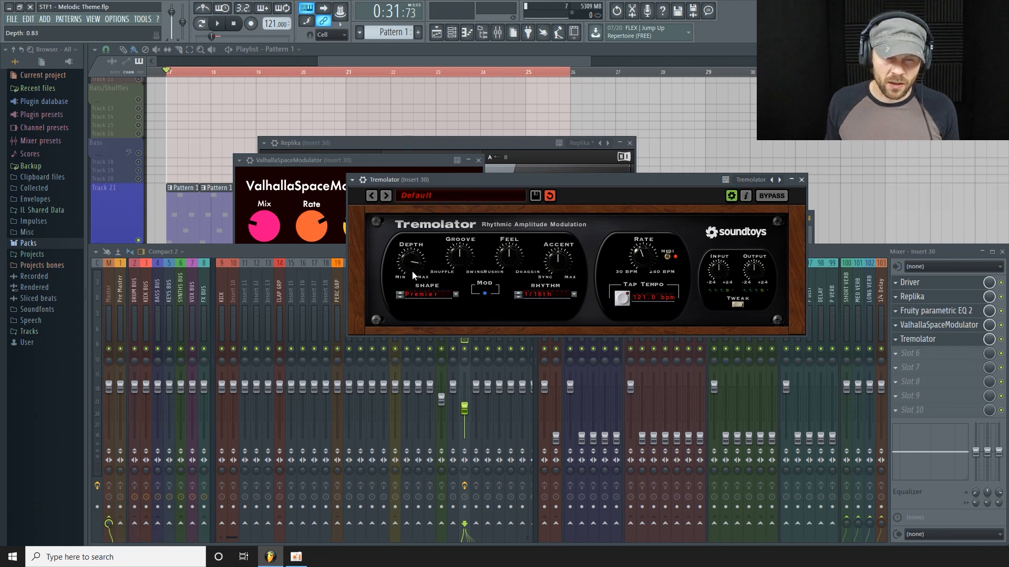
{"action": "mouse_move", "coordinate": [417, 258]}
{"action": "left_mouse_down"}
{"action": "mouse_move", "coordinate": [394, 288]}
{"action": "mouse_move", "coordinate": [398, 304]}
{"action": "mouse_move", "coordinate": [402, 267]}
{"action": "left_mouse_up"}
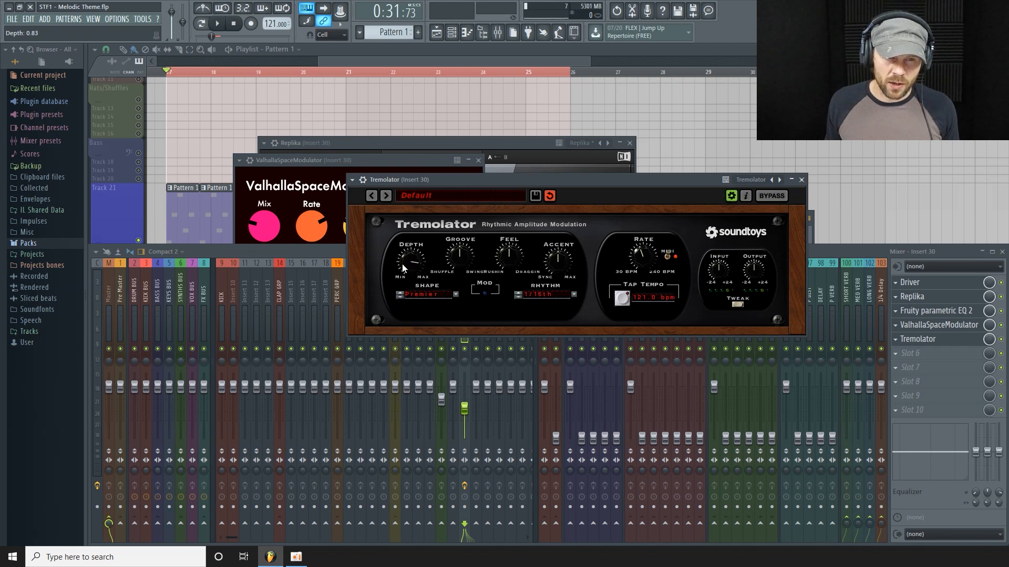
{"action": "left_click_drag", "start_coordinate": [499, 179], "coordinate": [425, 183]}
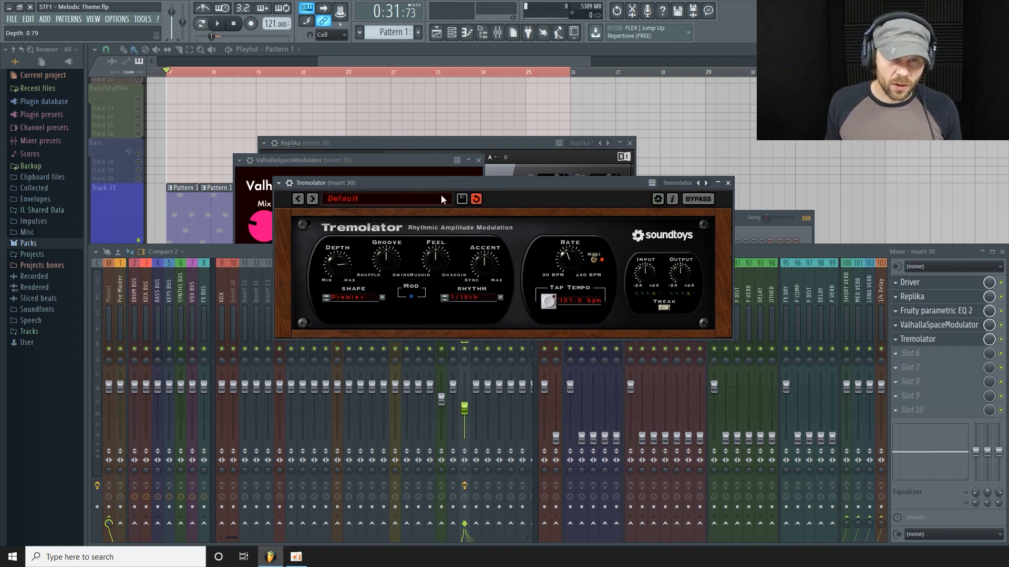
Step: While the loop plays, set Tremolator's groove to about -0.03 and feel to about -0.04, and lower its accent
{"action": "key", "text": "space"}
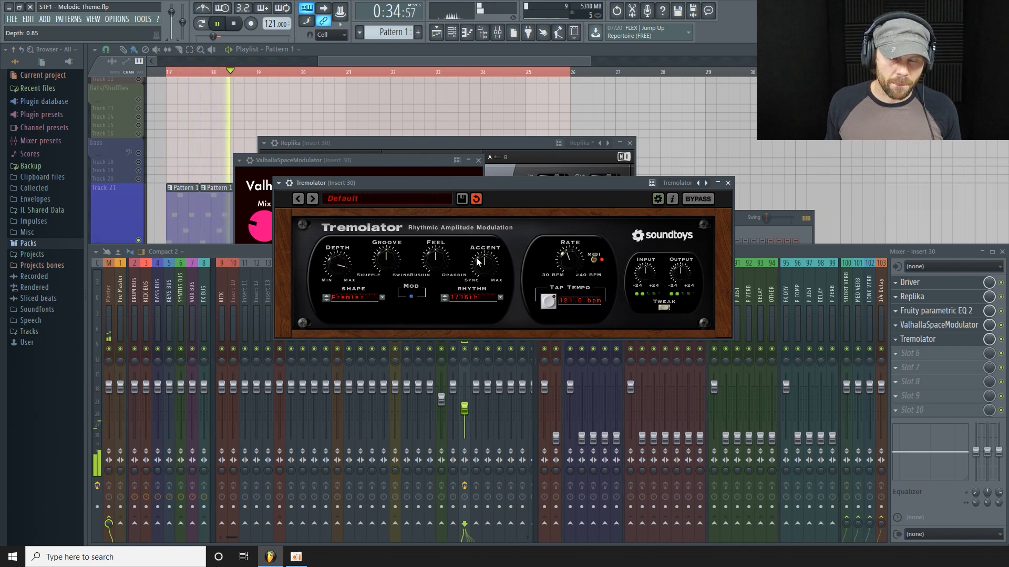
{"action": "left_click_drag", "start_coordinate": [395, 259], "coordinate": [382, 266]}
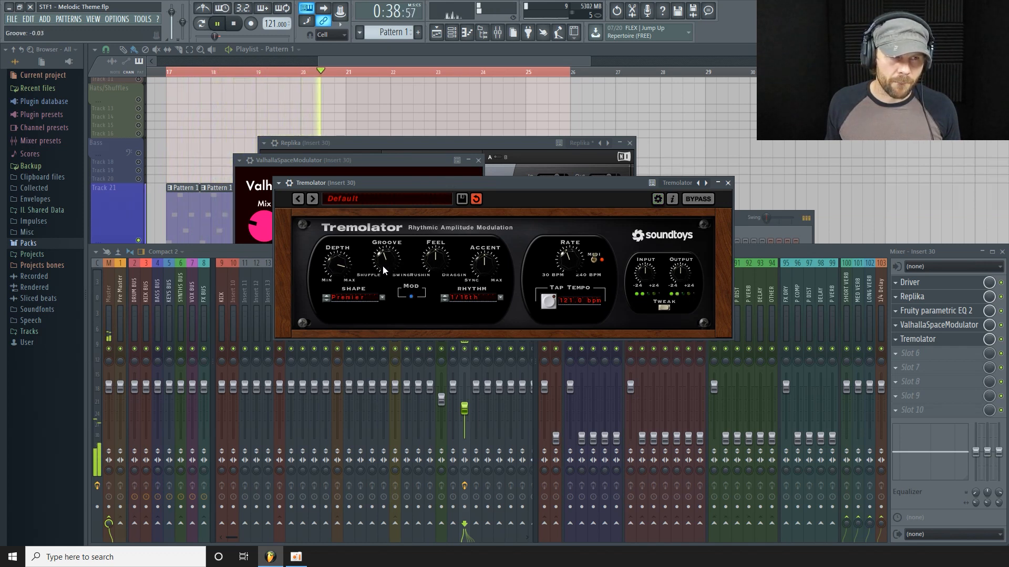
{"action": "left_click_drag", "start_coordinate": [433, 260], "coordinate": [431, 261]}
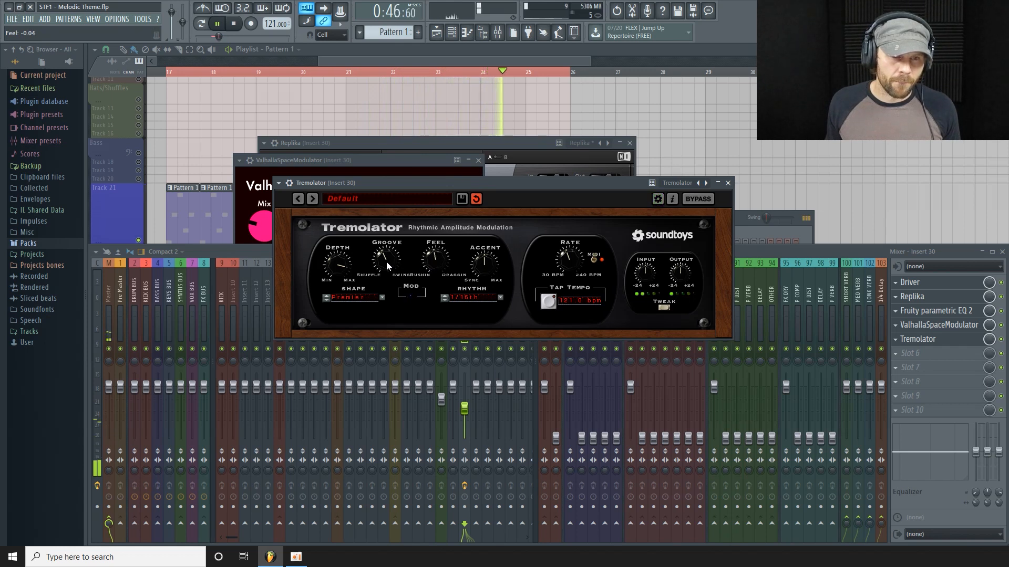
{"action": "left_click_drag", "start_coordinate": [383, 259], "coordinate": [383, 258]}
{"action": "left_click_drag", "start_coordinate": [483, 262], "coordinate": [469, 281]}
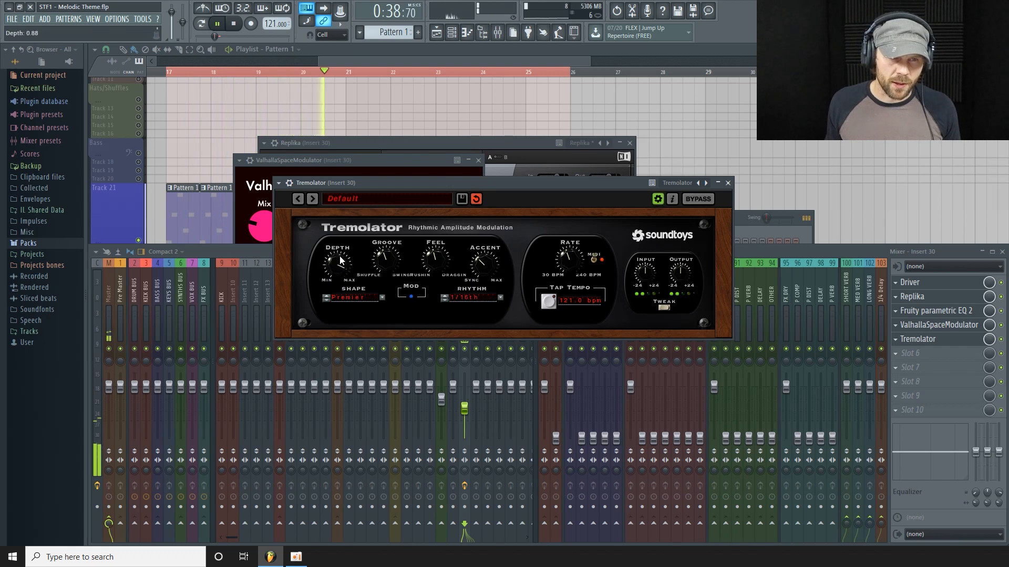
Step: Lower Tremolator's depth to 0.05, comparing the loop against the bypassed sound
{"action": "left_click_drag", "start_coordinate": [327, 307], "coordinate": [320, 327]}
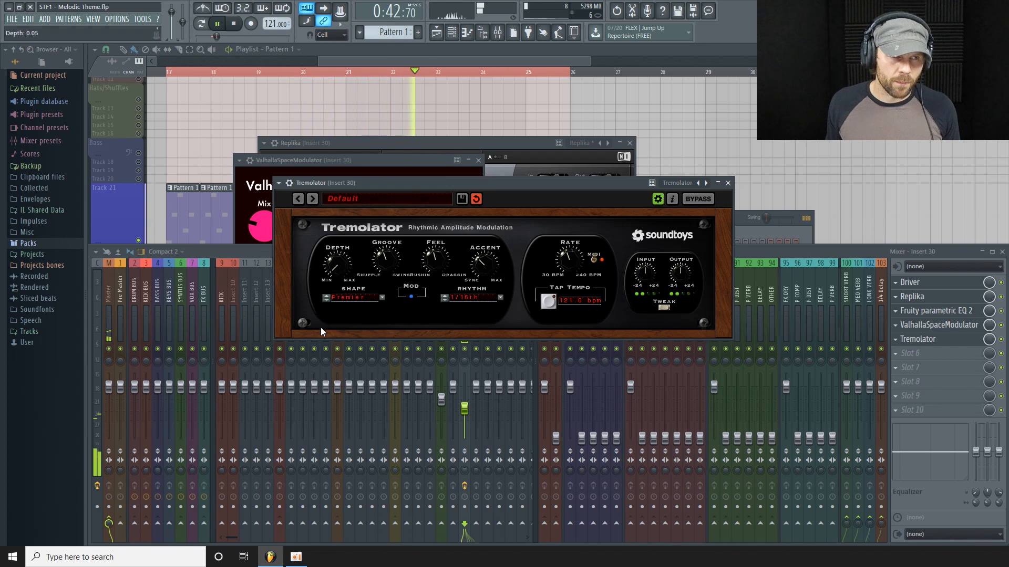
{"action": "left_click", "coordinate": [701, 200]}
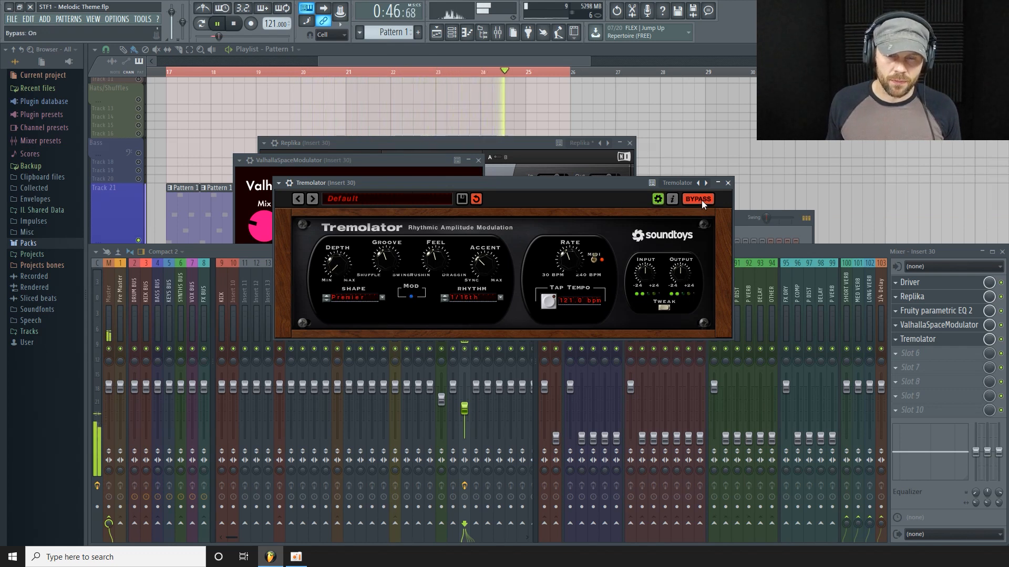
{"action": "left_click", "coordinate": [691, 200]}
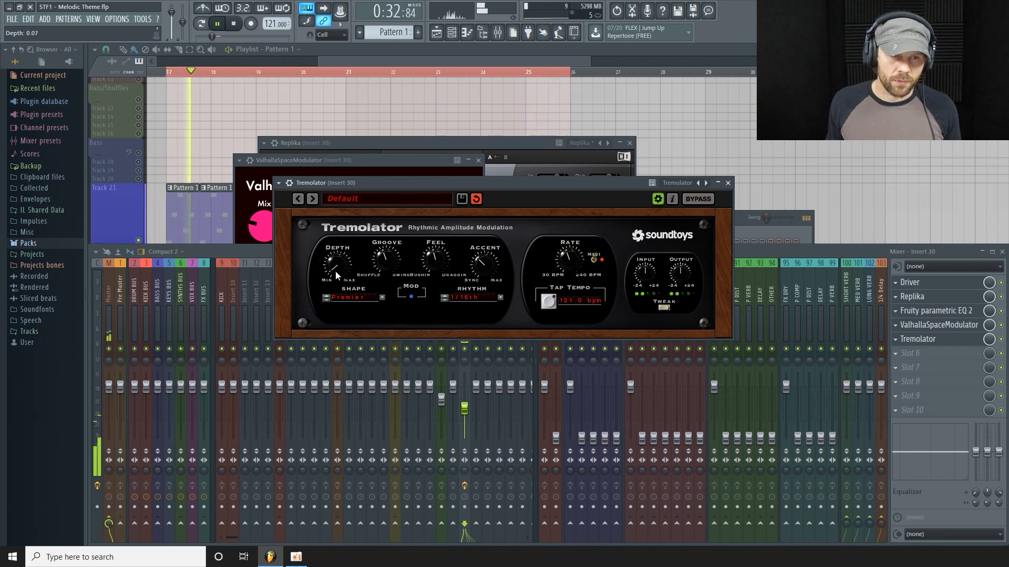
{"action": "mouse_move", "coordinate": [335, 273]}
{"action": "left_mouse_down"}
{"action": "mouse_move", "coordinate": [337, 261]}
{"action": "mouse_move", "coordinate": [329, 281]}
{"action": "left_mouse_up"}
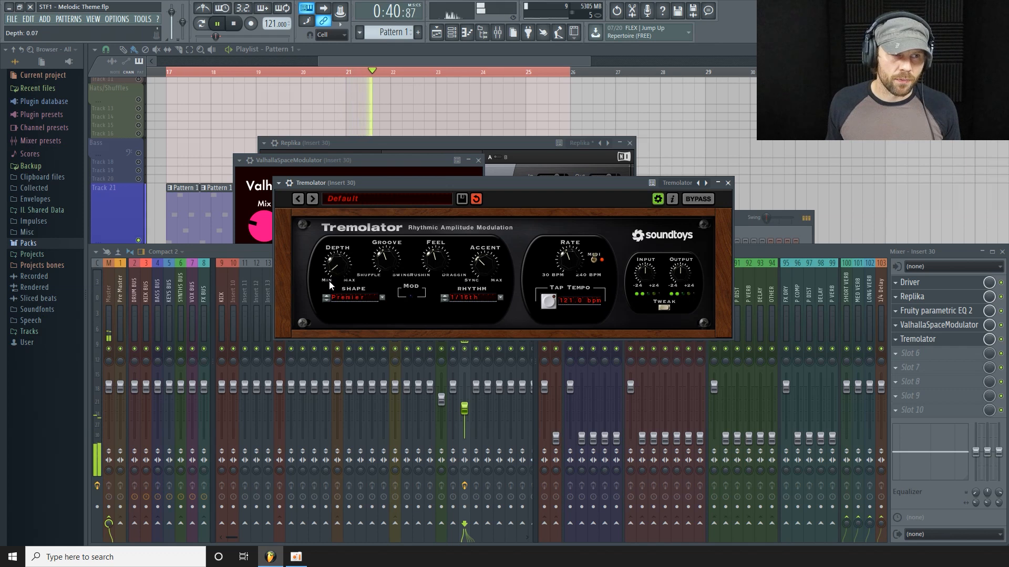
{"action": "left_click_drag", "start_coordinate": [329, 282], "coordinate": [330, 285]}
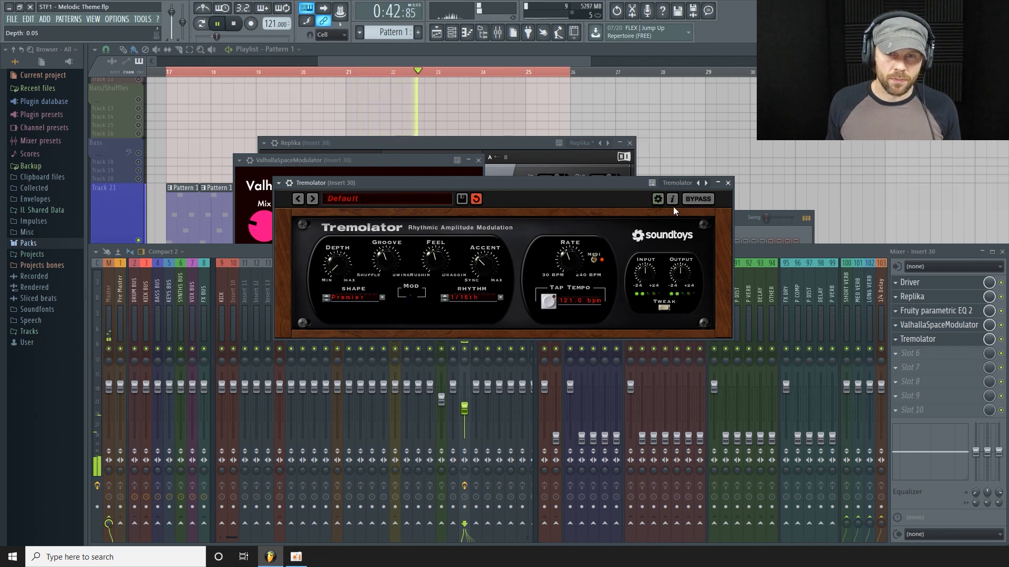
Step: Compare the loop with Tremolator bypassed and active, close its window and stop playback
{"action": "left_click", "coordinate": [701, 201]}
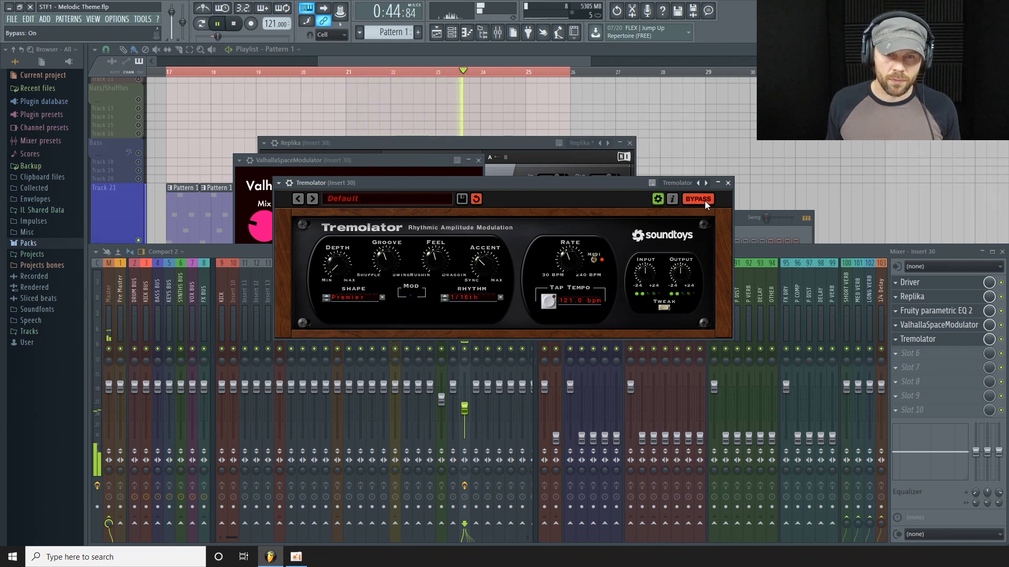
{"action": "left_click", "coordinate": [703, 200]}
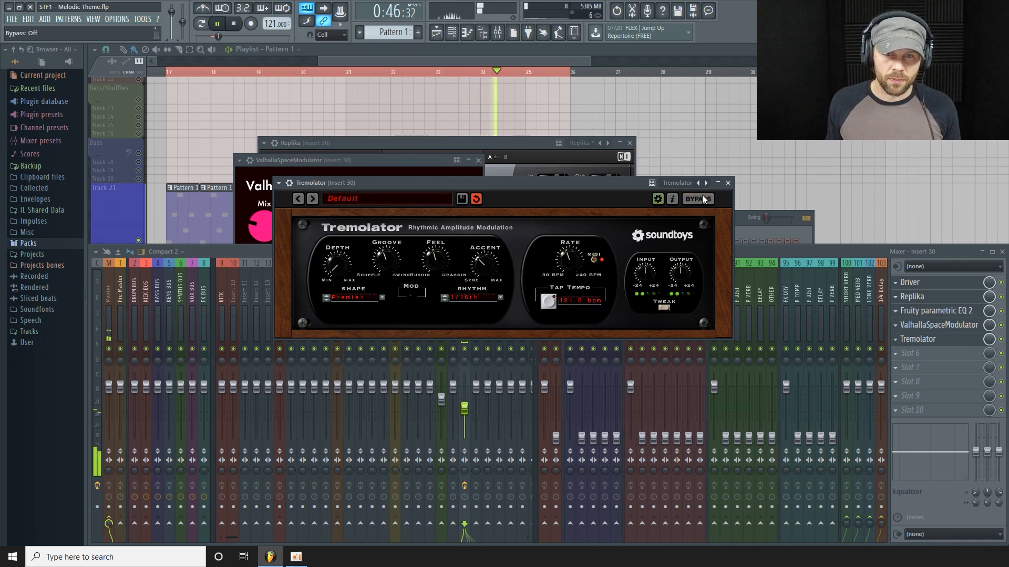
{"action": "left_click", "coordinate": [728, 184]}
{"action": "key", "text": "space"}
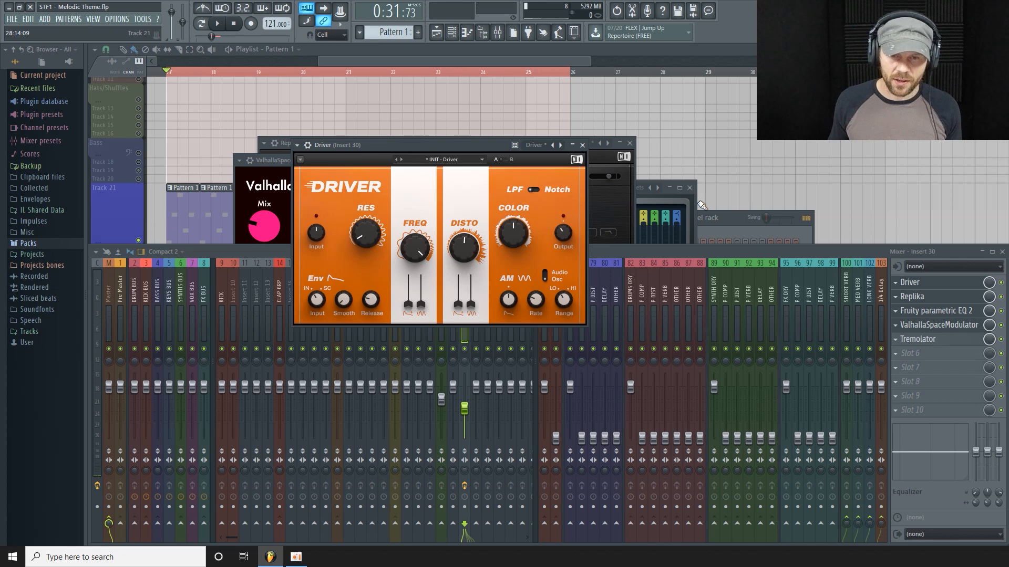
Step: Load WaveShell-VST 9.6 into the sixth effect slot of Insert 30, choose H-Delay Stereo and position its window over the mixer
{"action": "left_click_drag", "start_coordinate": [465, 146], "coordinate": [429, 129]}
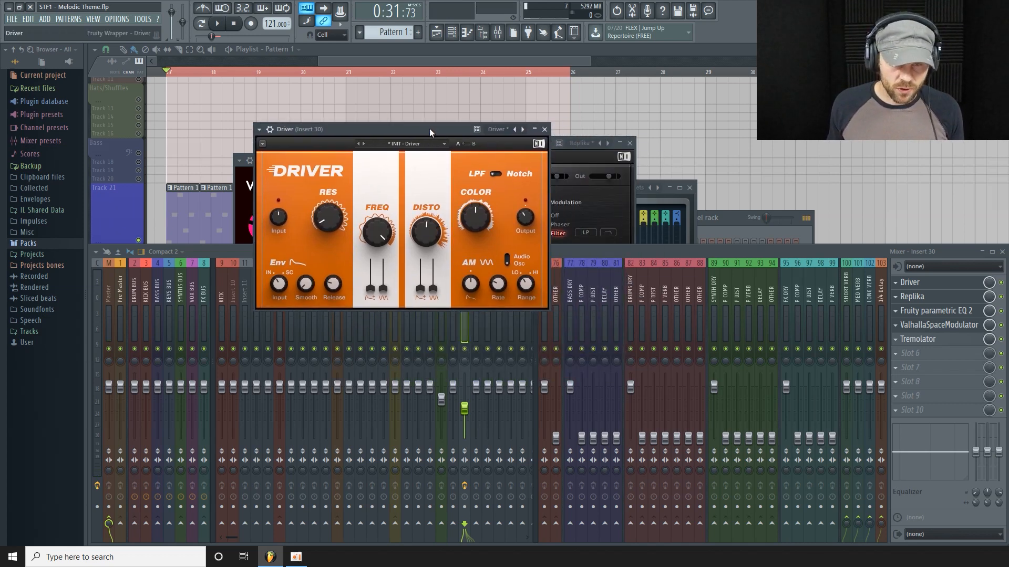
{"action": "left_click", "coordinate": [927, 358]}
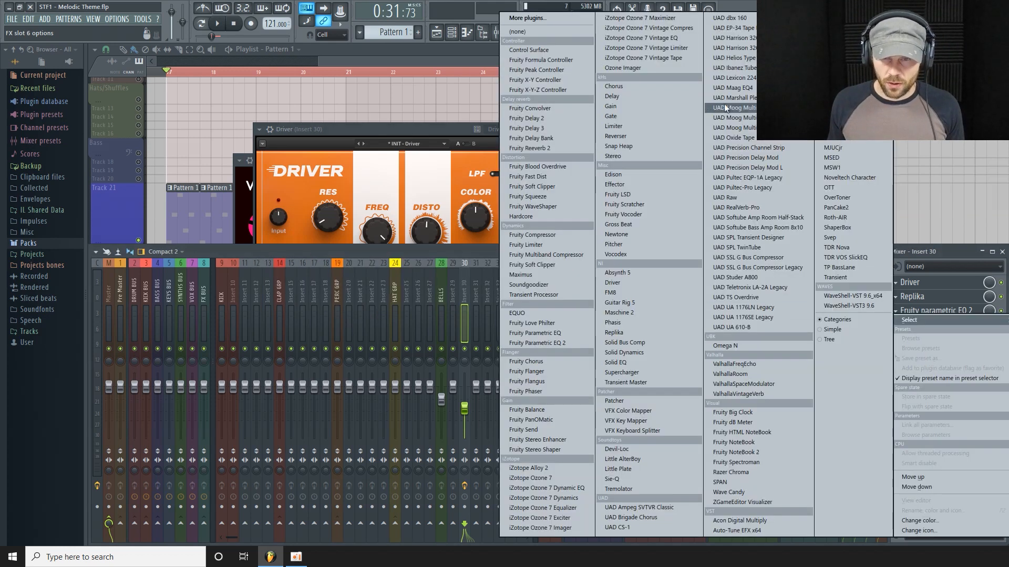
{"action": "left_click", "coordinate": [867, 297]}
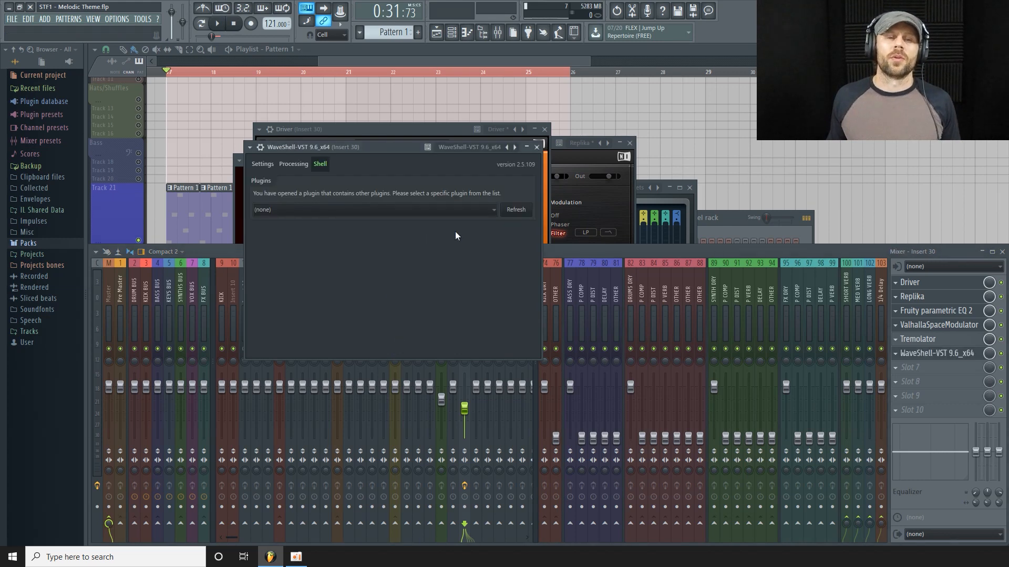
{"action": "left_click", "coordinate": [462, 209]}
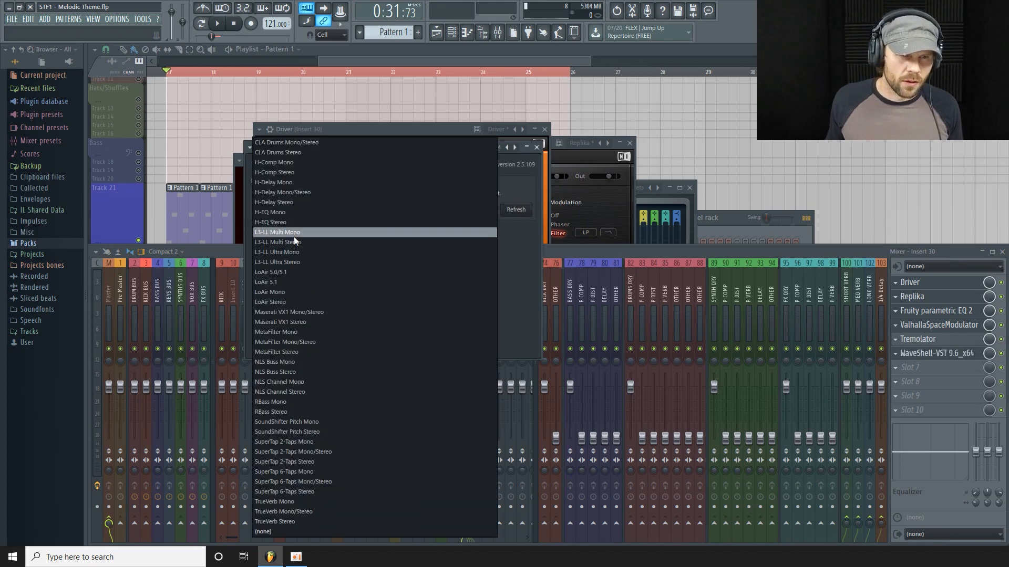
{"action": "left_click", "coordinate": [304, 202]}
{"action": "left_click_drag", "start_coordinate": [449, 149], "coordinate": [414, 163]}
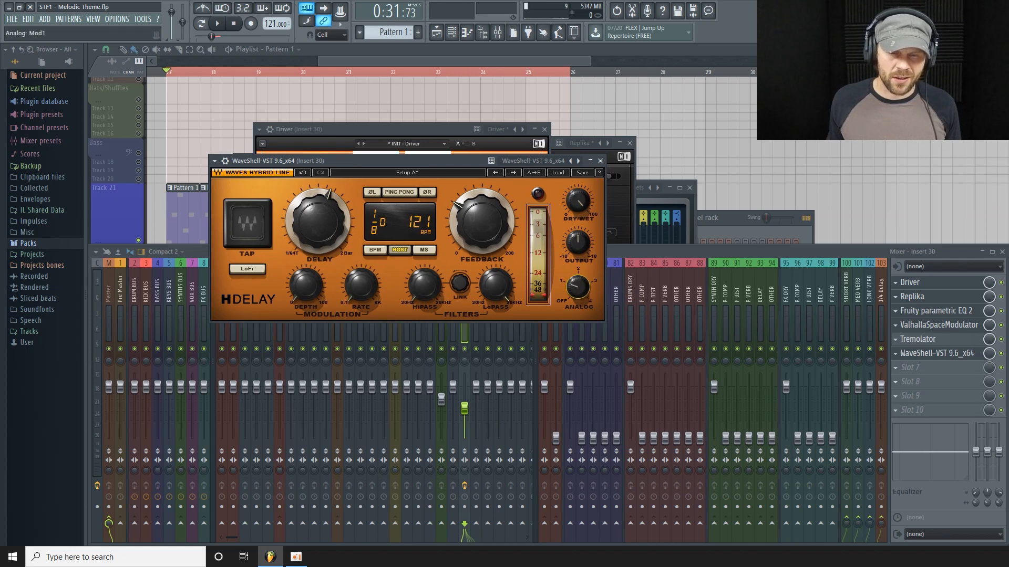
{"action": "left_click_drag", "start_coordinate": [446, 161], "coordinate": [451, 152]}
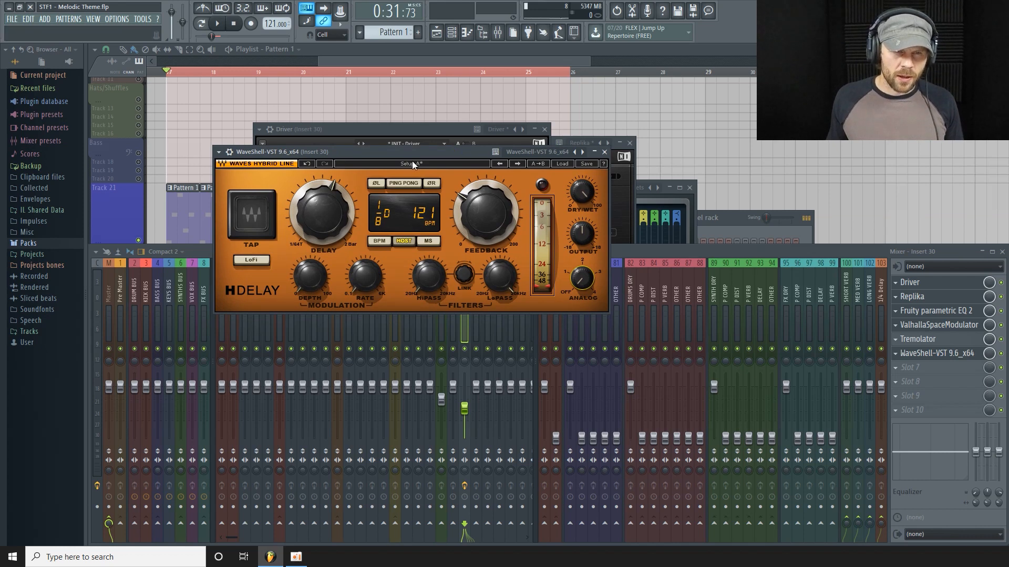
Step: Check the Replika delay settings in the second effect slot, close its window and return to H-Delay
{"action": "left_click", "coordinate": [941, 305]}
{"action": "left_click", "coordinate": [940, 297]}
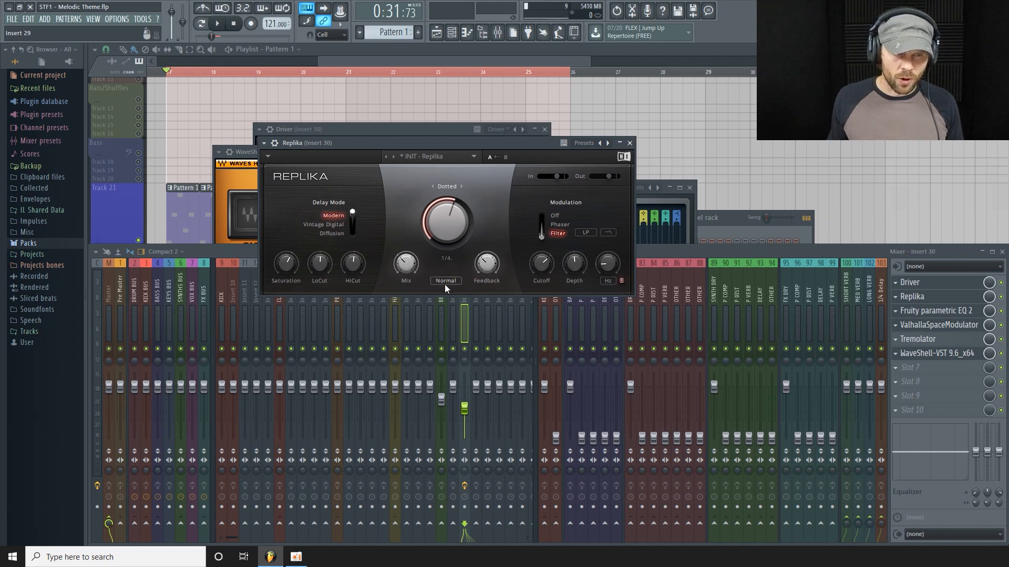
{"action": "left_click", "coordinate": [630, 143]}
{"action": "left_click", "coordinate": [446, 152]}
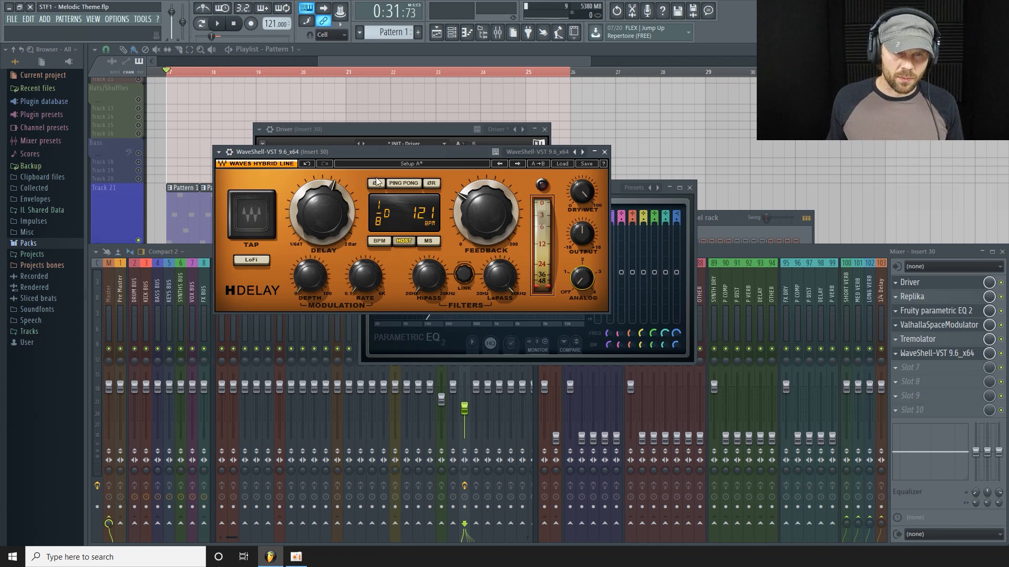
Step: Set H-Delay's feedback to 50 and enable Ping Pong mode
{"action": "mouse_move", "coordinate": [471, 214]}
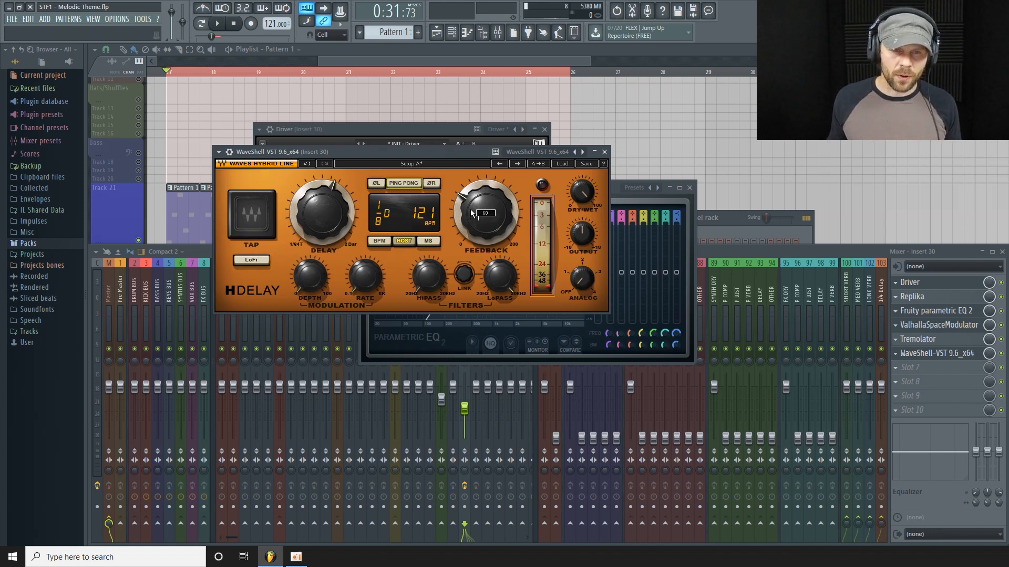
{"action": "left_click_drag", "start_coordinate": [437, 152], "coordinate": [439, 142]}
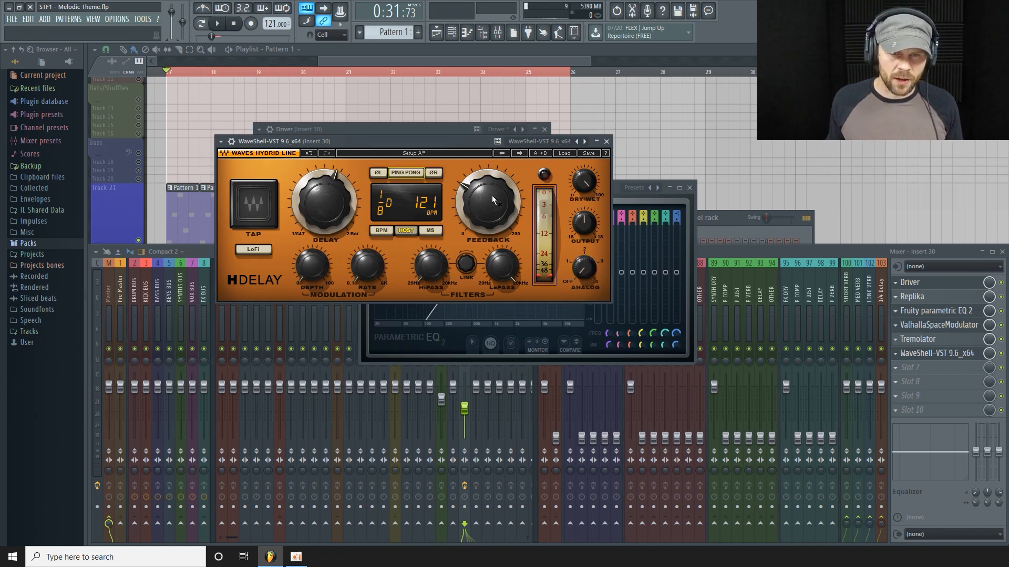
{"action": "left_click_drag", "start_coordinate": [486, 200], "coordinate": [486, 209]}
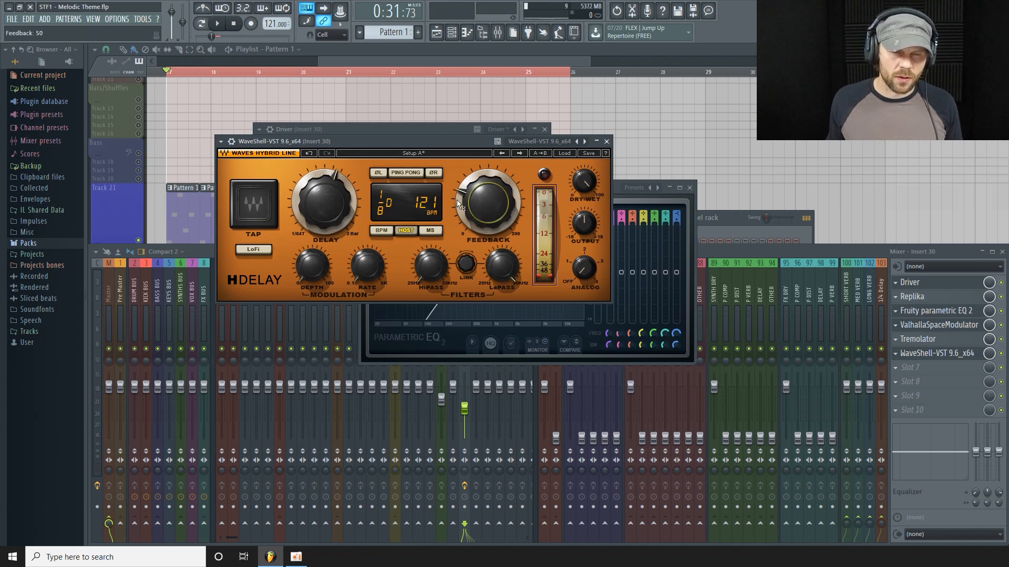
{"action": "left_click", "coordinate": [396, 173]}
Step: While the loop plays, set H-Delay's delay time to 1/8 and lower its dry/wet mix
{"action": "key", "text": "space"}
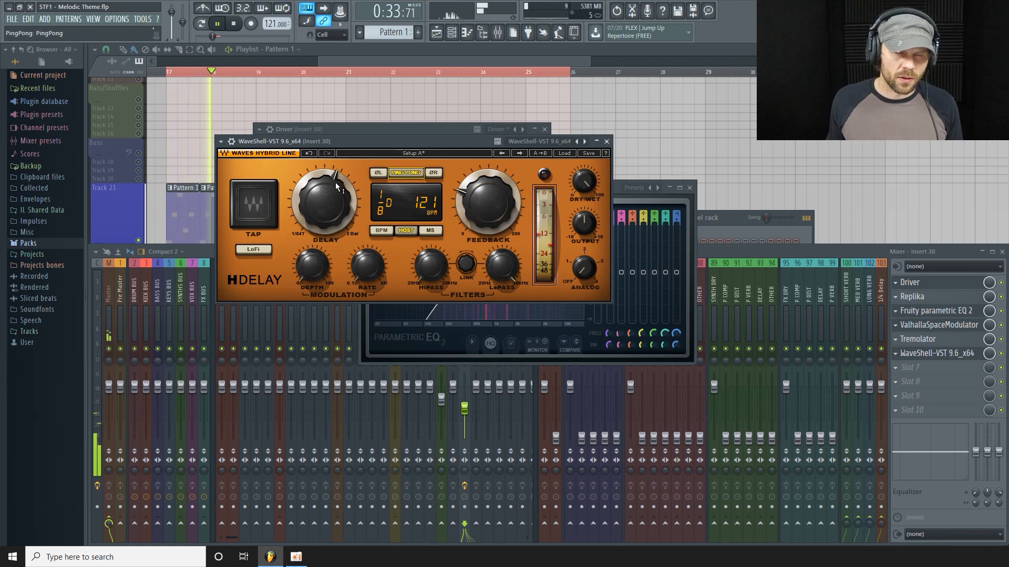
{"action": "left_click_drag", "start_coordinate": [331, 180], "coordinate": [331, 184]}
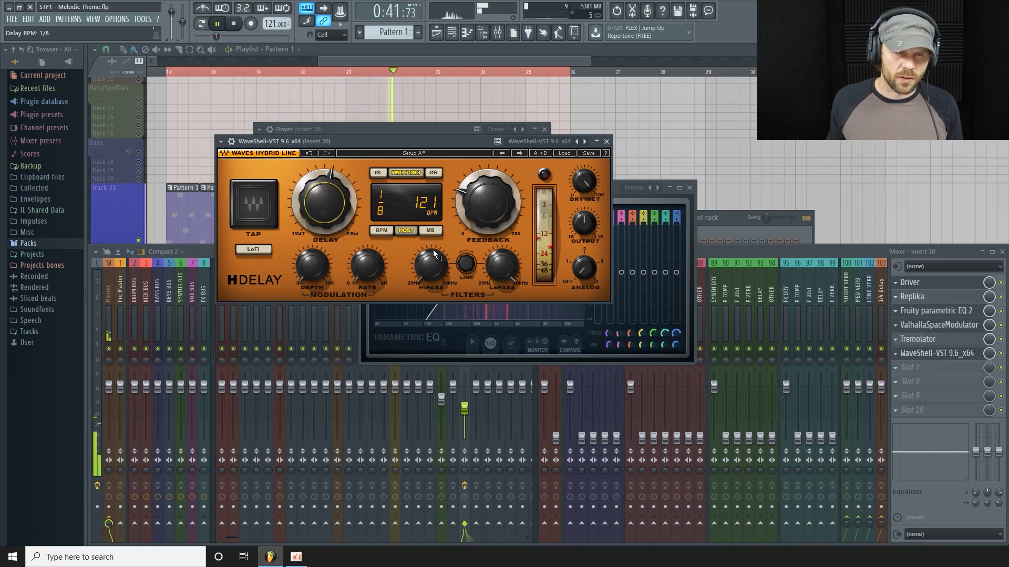
{"action": "left_click_drag", "start_coordinate": [575, 170], "coordinate": [575, 197]}
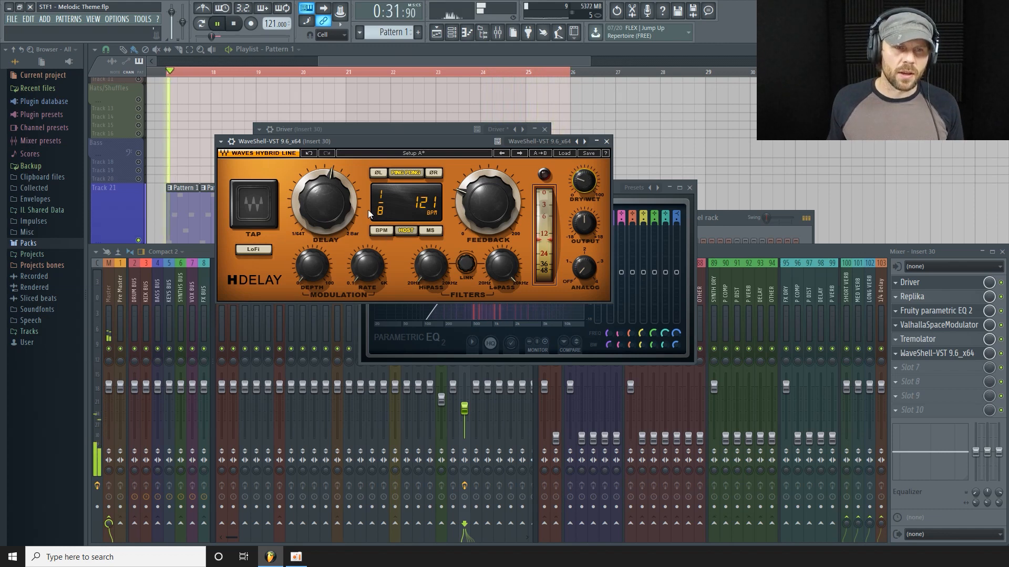
Step: Raise H-Delay's high-pass filter, lower its low-pass to about 6.12 kHz and turn on LoFi while auditioning the loop
{"action": "left_click_drag", "start_coordinate": [434, 266], "coordinate": [433, 242]}
{"action": "mouse_move", "coordinate": [503, 267]}
{"action": "left_mouse_down"}
{"action": "mouse_move", "coordinate": [503, 293]}
{"action": "mouse_move", "coordinate": [503, 283]}
{"action": "left_mouse_up"}
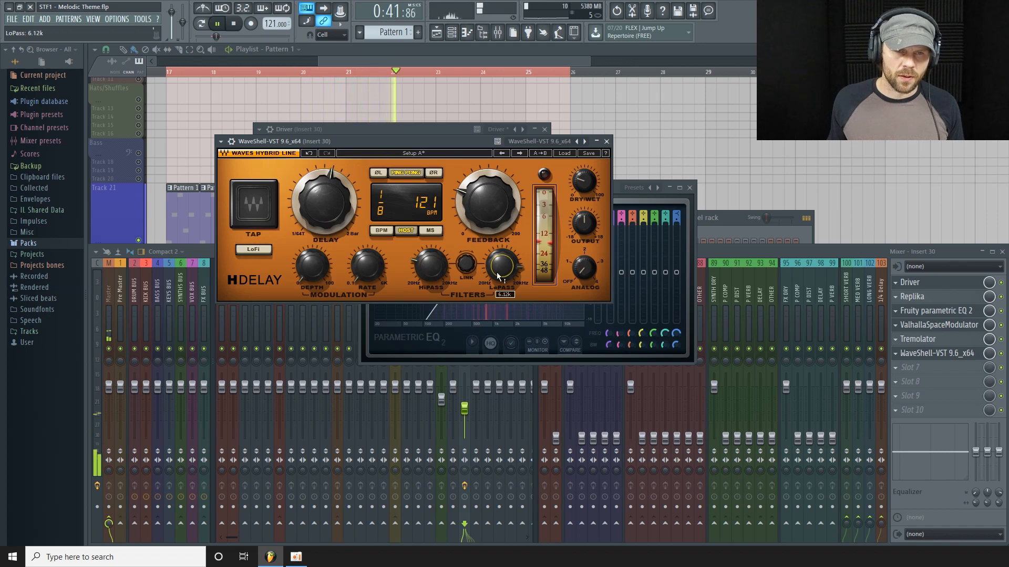
{"action": "left_click_drag", "start_coordinate": [428, 142], "coordinate": [427, 152]}
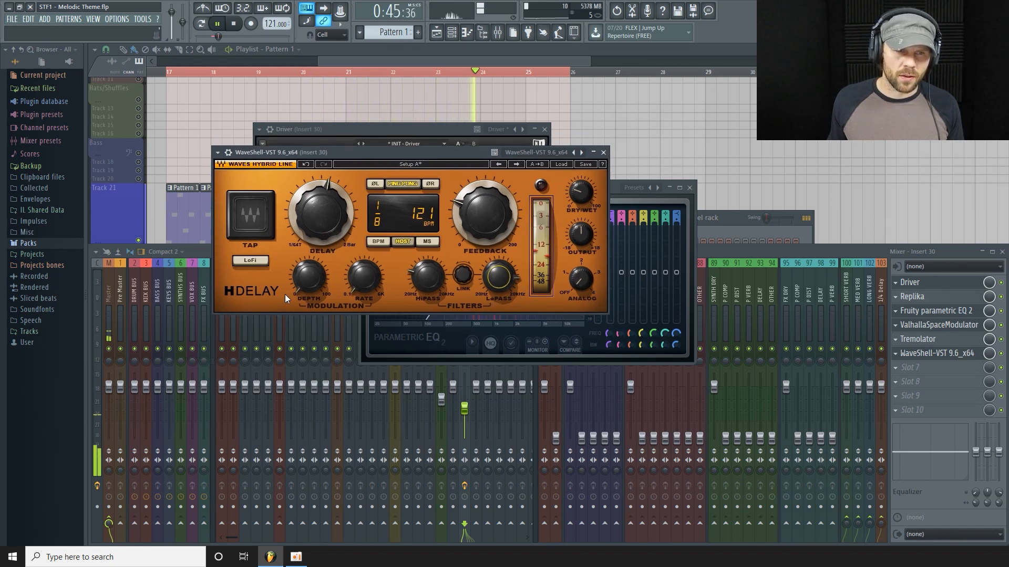
{"action": "left_click", "coordinate": [252, 262]}
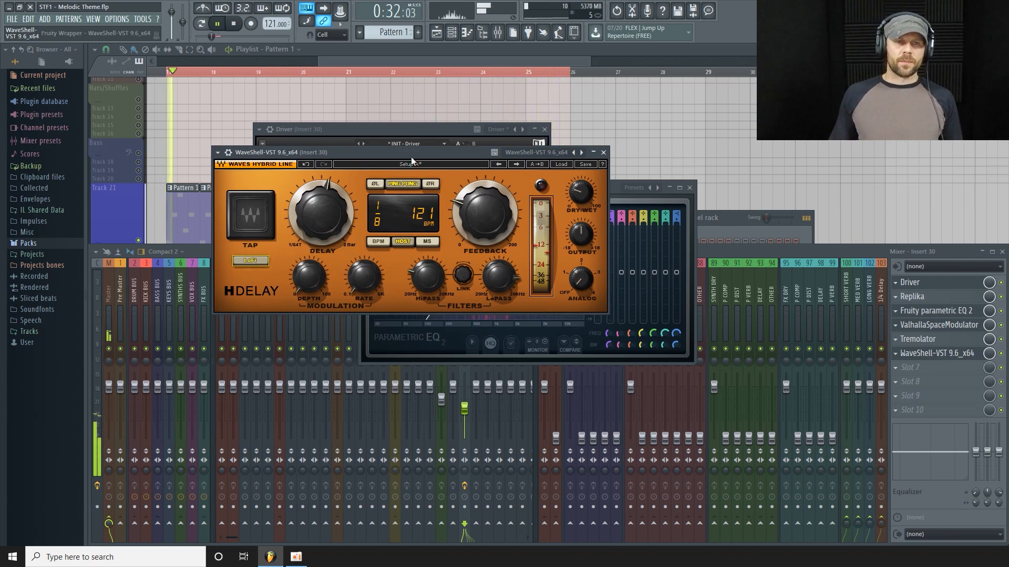
{"action": "key", "text": "space"}
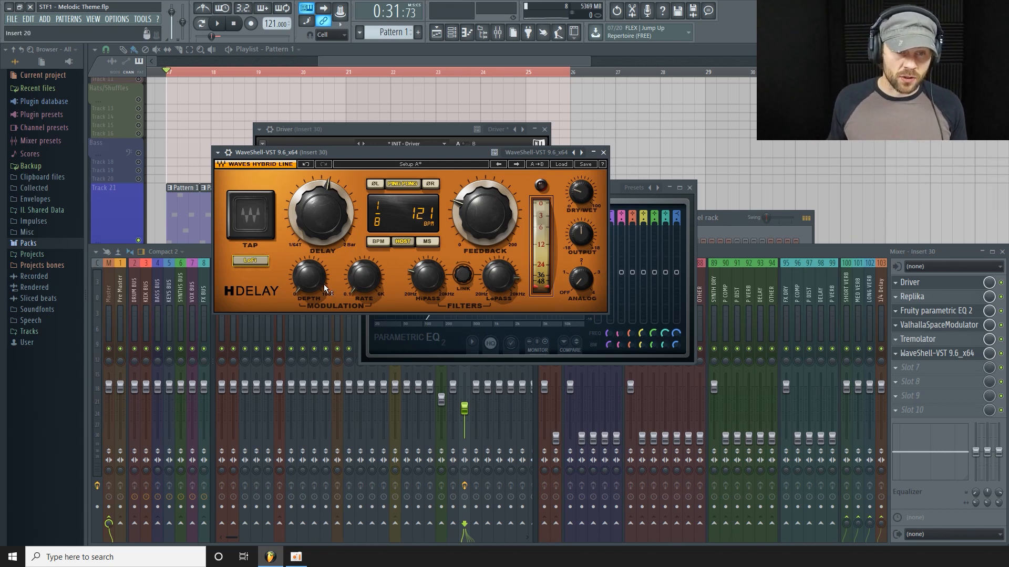
Step: Audition a small amount of H-Delay modulation depth over the loop and return the depth to 0
{"action": "key", "text": "space"}
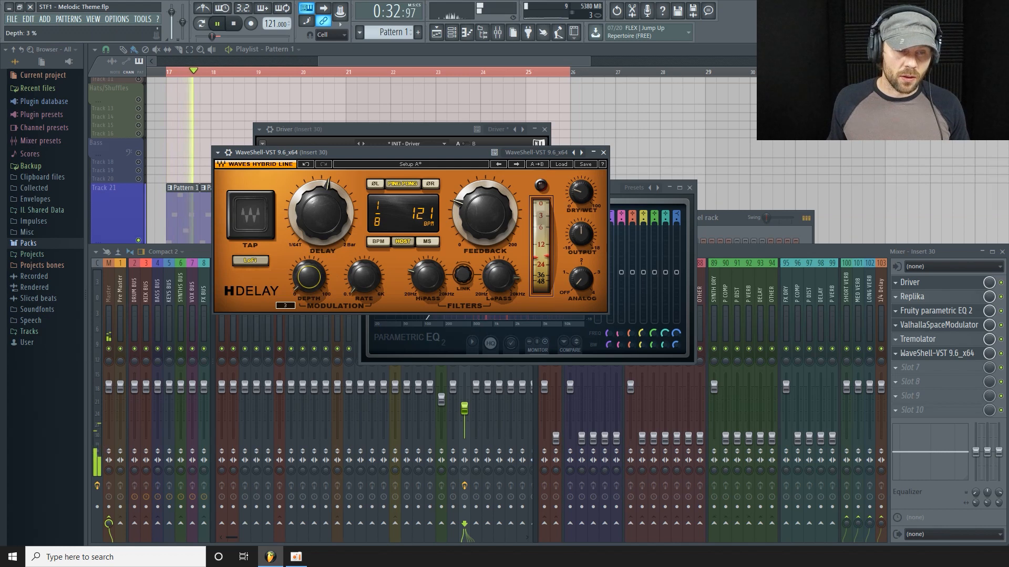
{"action": "mouse_move", "coordinate": [309, 277]}
{"action": "left_mouse_down"}
{"action": "mouse_move", "coordinate": [309, 264]}
{"action": "mouse_move", "coordinate": [309, 274]}
{"action": "left_mouse_up"}
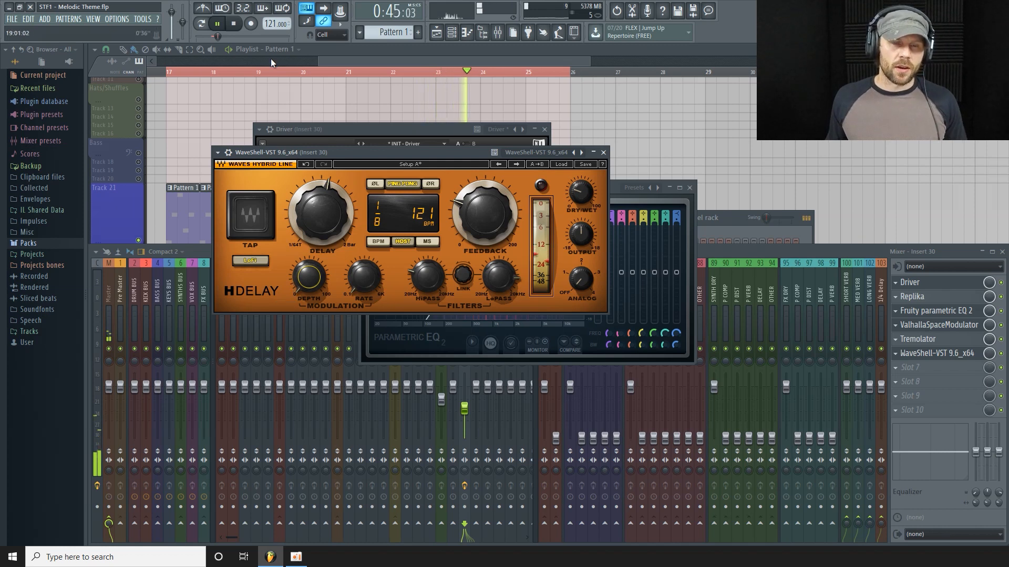
{"action": "key", "text": "space"}
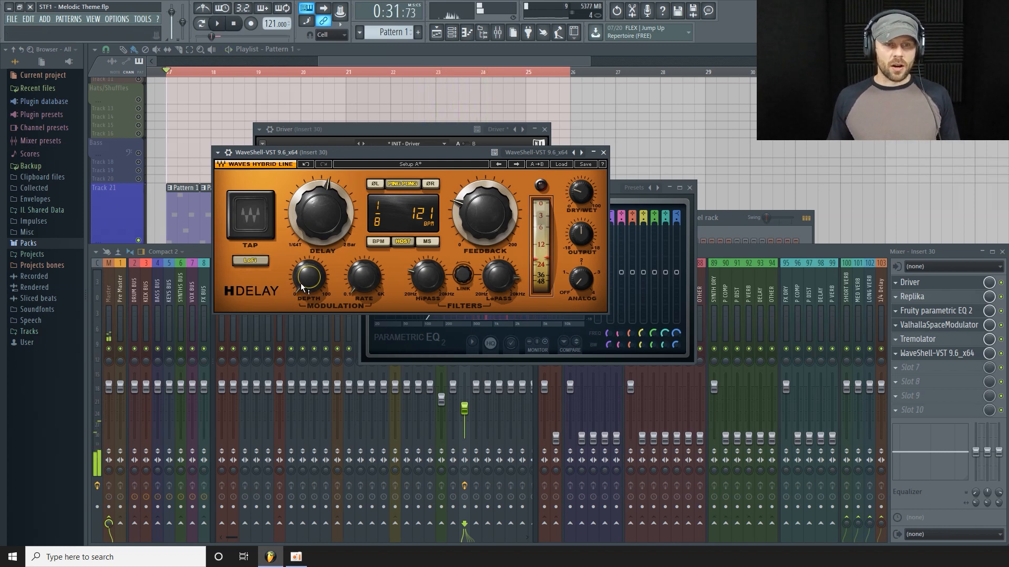
{"action": "mouse_move", "coordinate": [304, 282]}
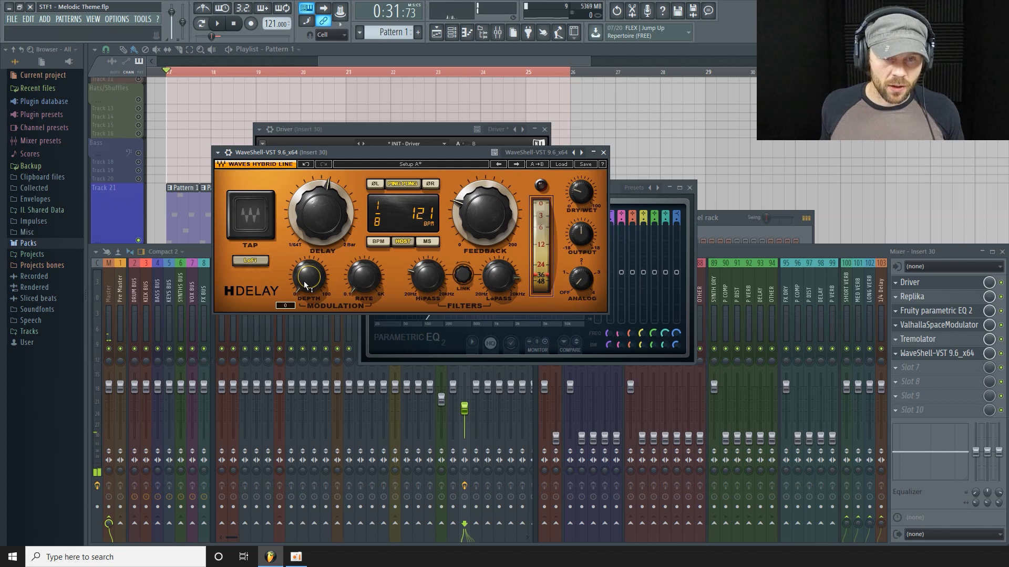
Step: Close the H-Delay, Driver and Parametric EQ 2 windows
{"action": "left_click", "coordinate": [603, 152]}
{"action": "left_click", "coordinate": [545, 129]}
{"action": "left_click", "coordinate": [689, 188]}
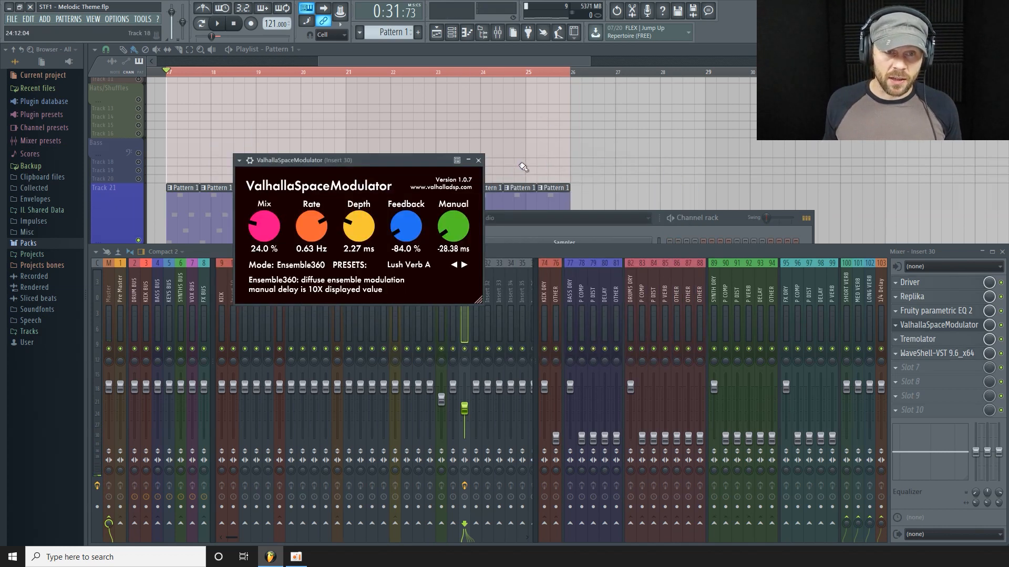
Step: Close the ValhallaSpaceModulator window and hide the mixer to return to the playlist
{"action": "left_click", "coordinate": [478, 160]}
{"action": "key", "text": "F9"}
{"action": "scroll", "coordinate": [305, 199], "scroll_direction": "down", "scroll_amount": 1}
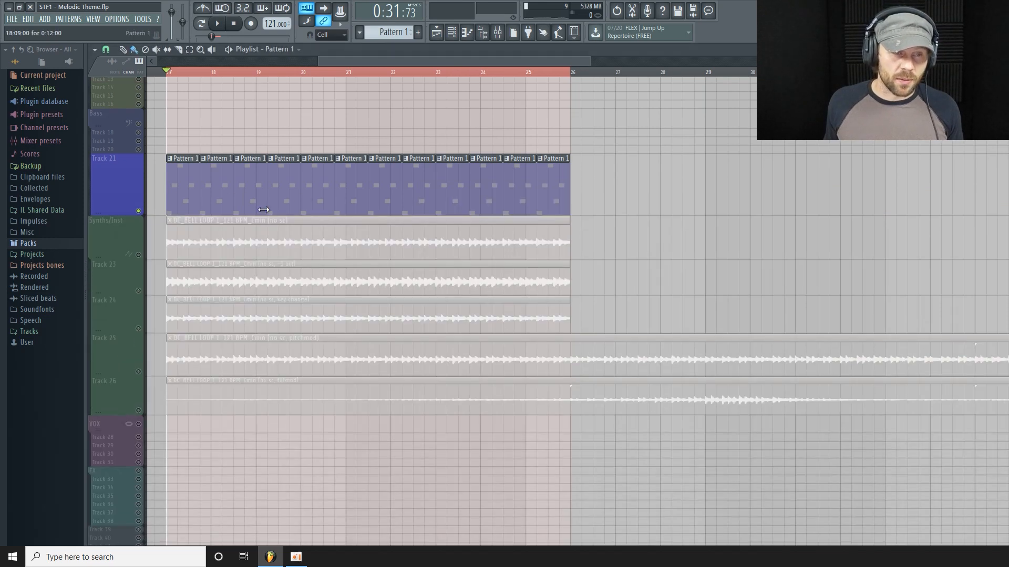
Step: Insert two empty playlist tracks below Track 21 and make them taller
{"action": "right_click", "coordinate": [117, 243]}
{"action": "left_click", "coordinate": [140, 377]}
{"action": "right_click", "coordinate": [110, 253]}
{"action": "left_click", "coordinate": [139, 408]}
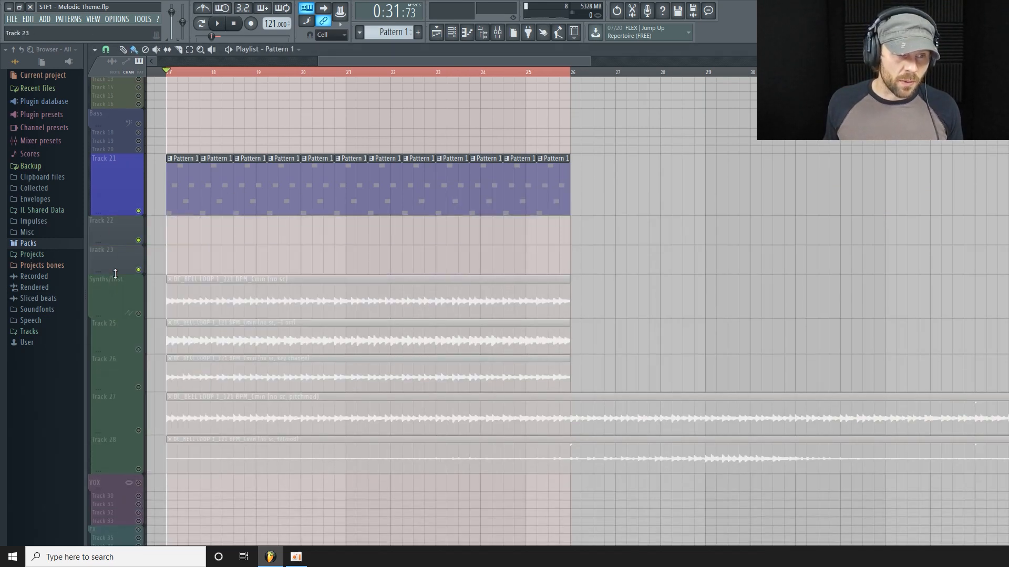
{"action": "left_click_drag", "start_coordinate": [121, 245], "coordinate": [108, 295]}
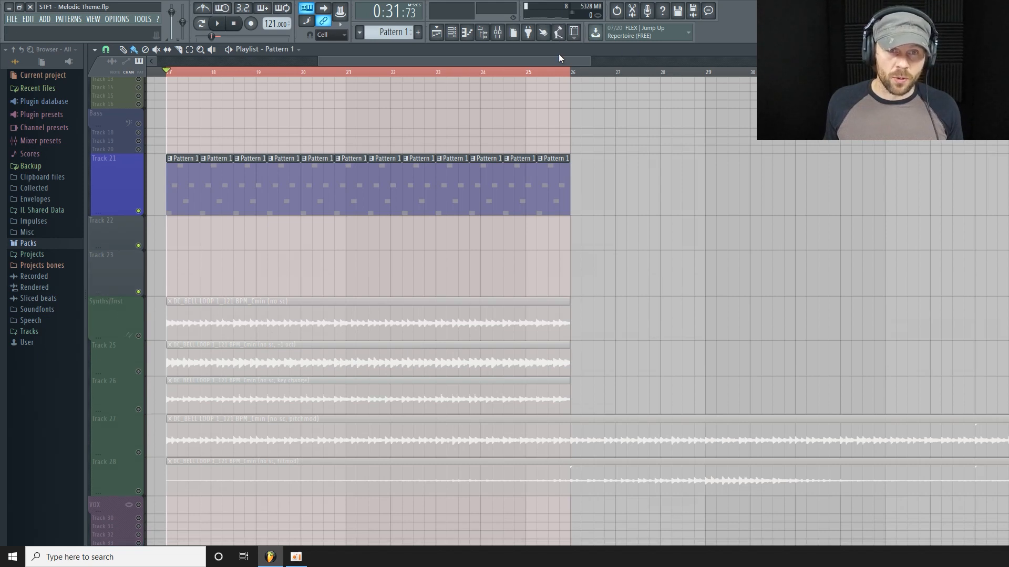
Step: Bring up 3x Osc's volume envelope and filter settings, and close all open windows
{"action": "scroll", "coordinate": [488, 58], "scroll_direction": "left", "scroll_amount": 3}
{"action": "left_click", "coordinate": [497, 32]}
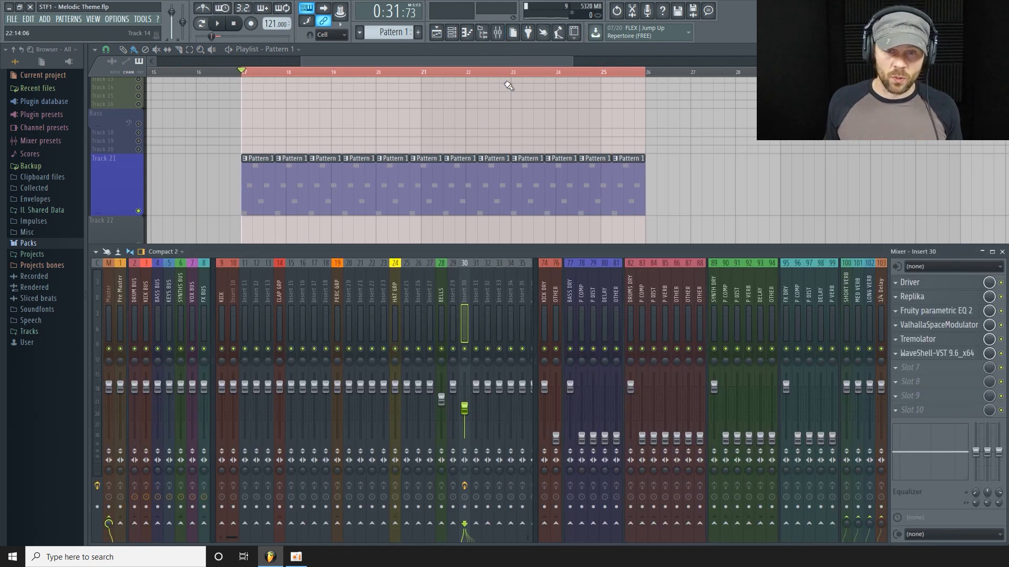
{"action": "left_click", "coordinate": [451, 35]}
{"action": "left_click", "coordinate": [593, 338]}
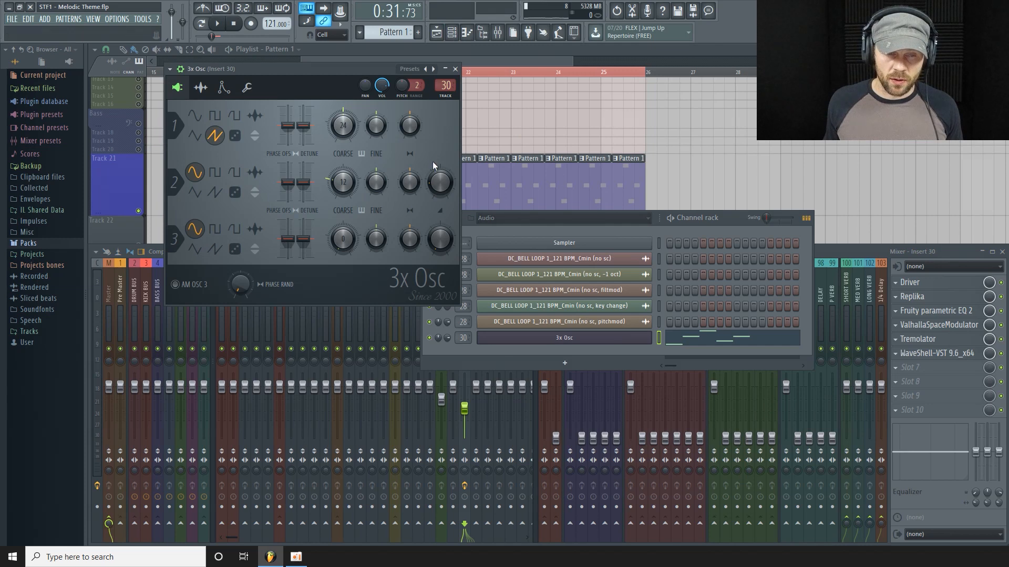
{"action": "left_click", "coordinate": [222, 88]}
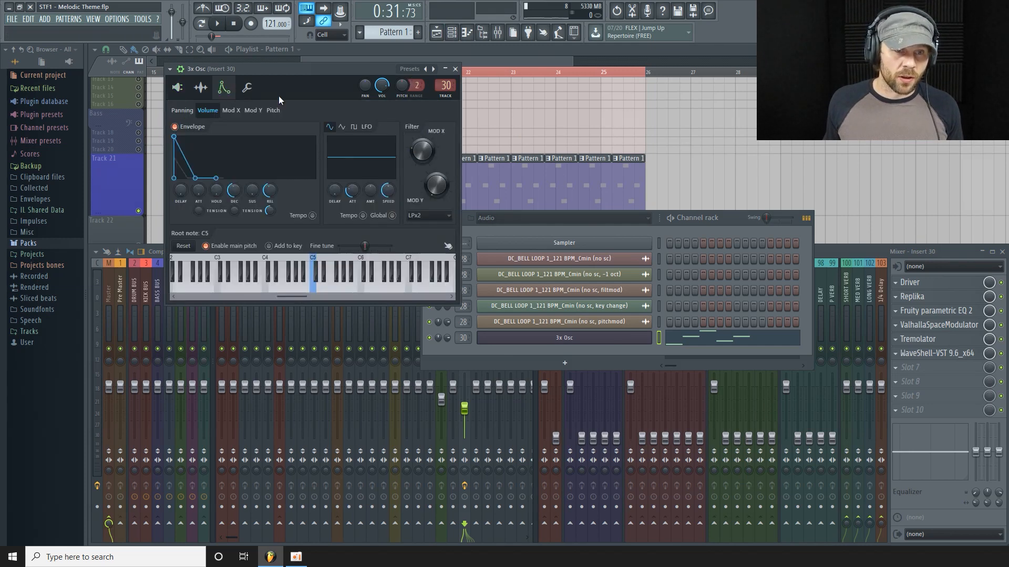
{"action": "left_click_drag", "start_coordinate": [326, 79], "coordinate": [410, 110]}
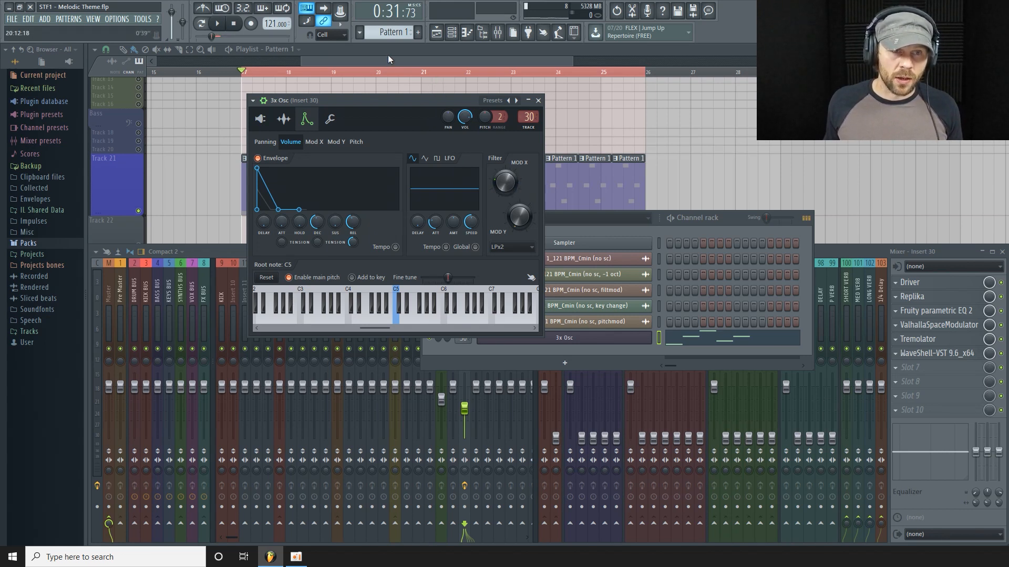
{"action": "key", "text": "F12"}
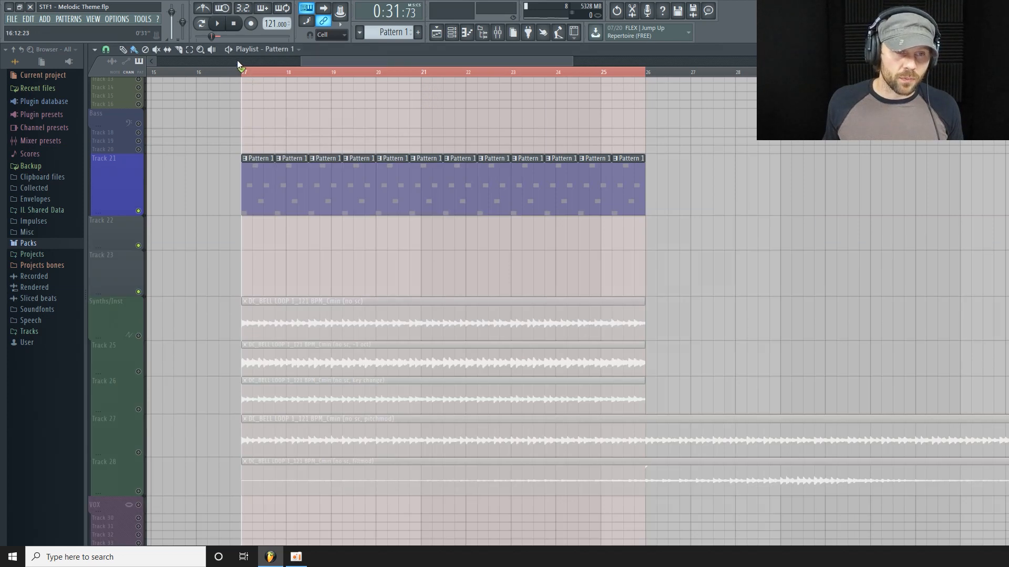
Step: Place the playhead just before bar 17, and switch to the empty Pattern 2 with 3x Osc open
{"action": "left_click_drag", "start_coordinate": [237, 61], "coordinate": [230, 77]}
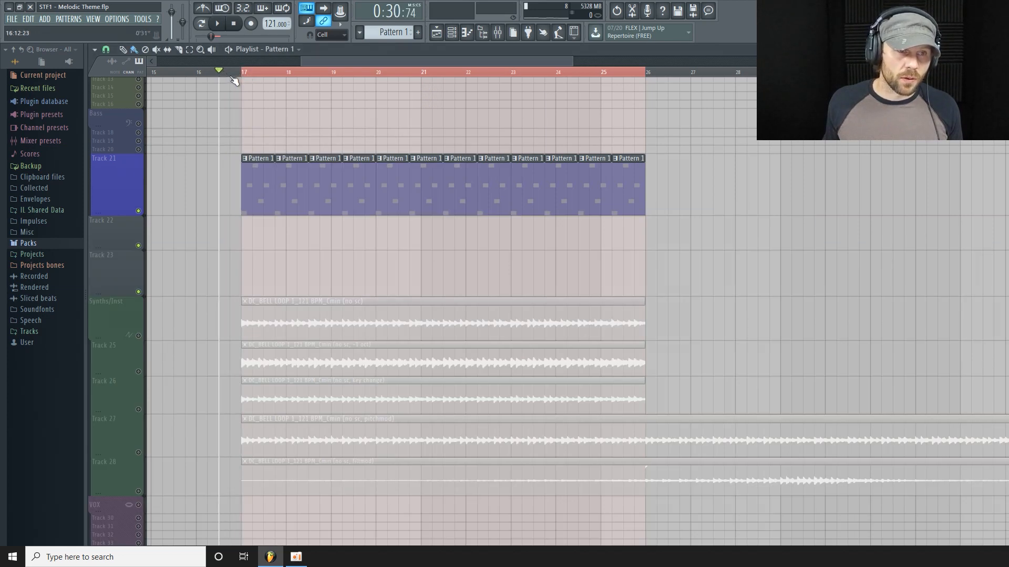
{"action": "left_click", "coordinate": [418, 33]}
{"action": "left_click", "coordinate": [453, 33]}
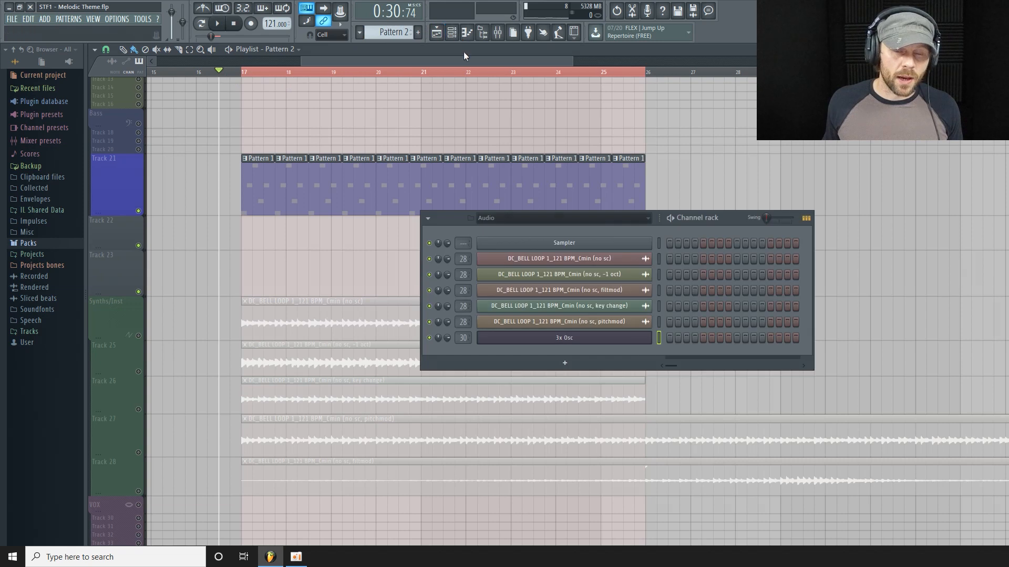
{"action": "left_click", "coordinate": [568, 339]}
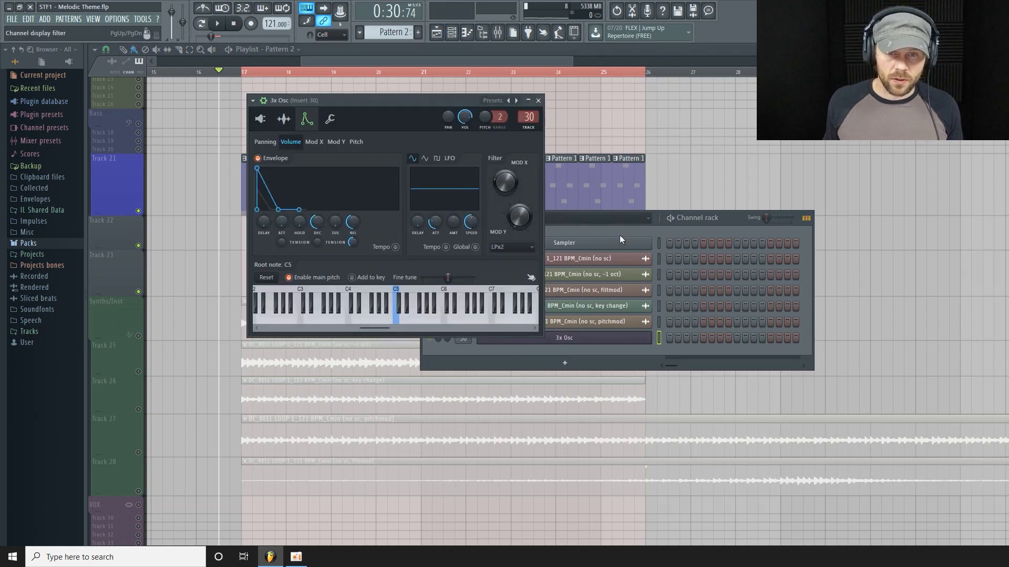
Step: Record notes and automation while sweeping 3x Osc's Mod X filter frequency through the loop from bar 17 to bar 26
{"action": "left_click", "coordinate": [251, 24]}
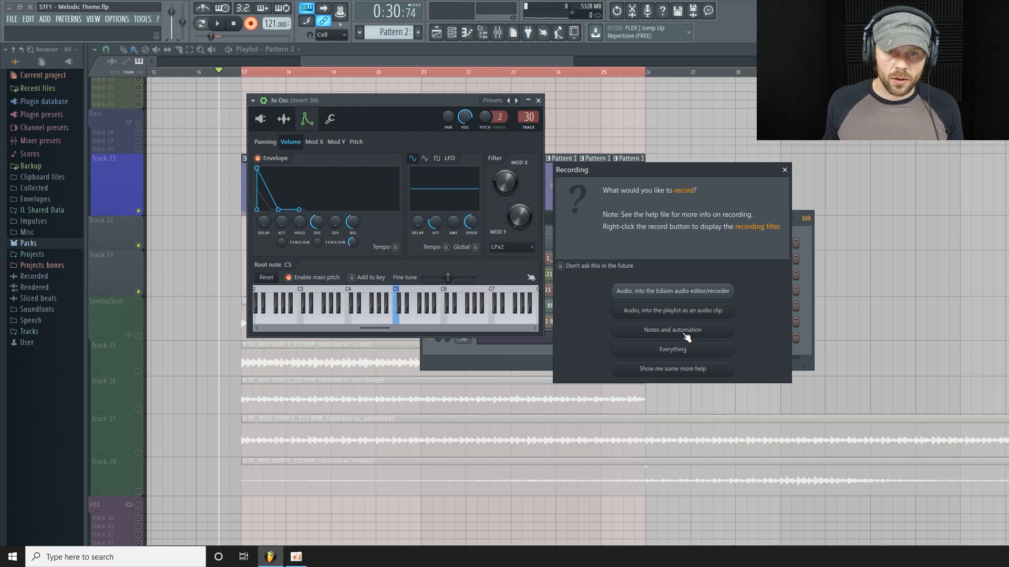
{"action": "left_click", "coordinate": [685, 335]}
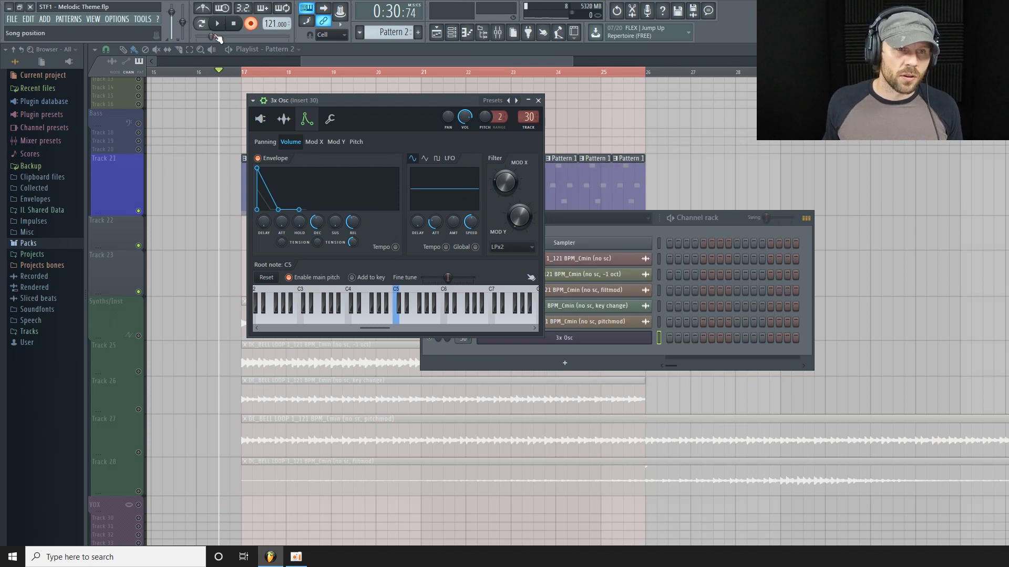
{"action": "key", "text": "space"}
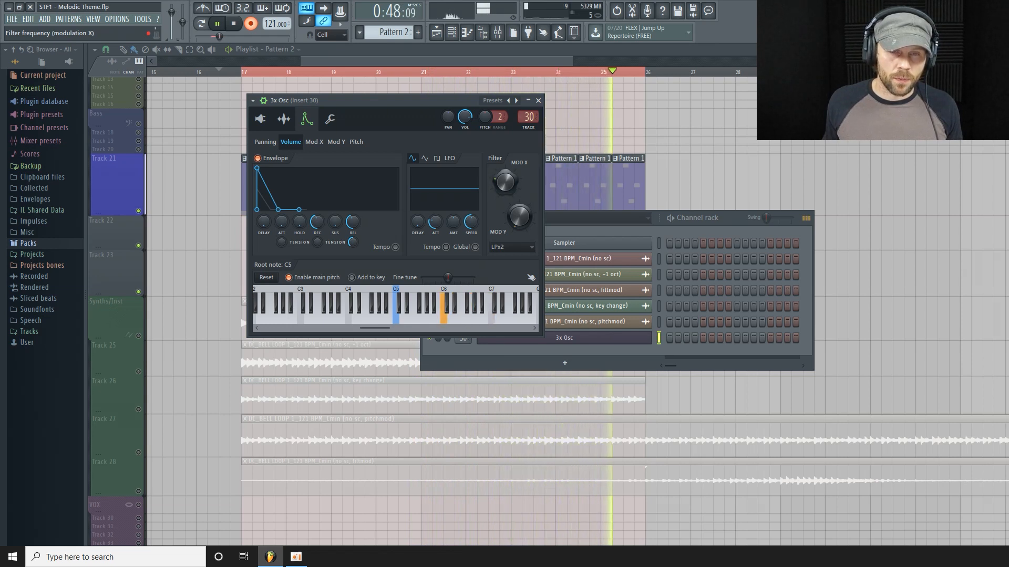
{"action": "key", "text": "space"}
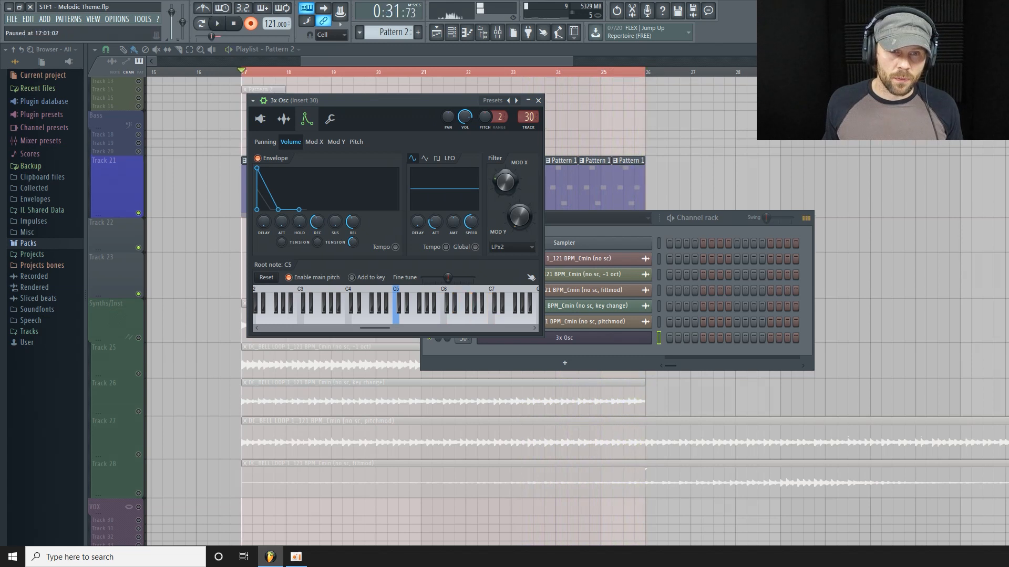
Step: Close the open windows, then enable and enlarge Track 14, which holds the recorded Pattern 2 clip
{"action": "left_click_drag", "start_coordinate": [362, 100], "coordinate": [439, 251]}
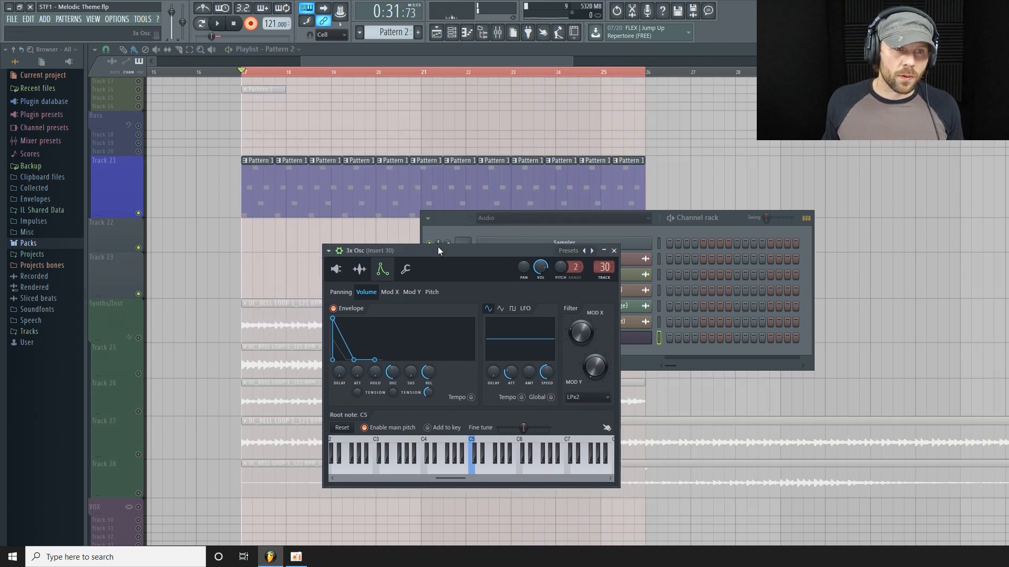
{"action": "left_click", "coordinate": [358, 62]}
{"action": "left_click", "coordinate": [138, 90]}
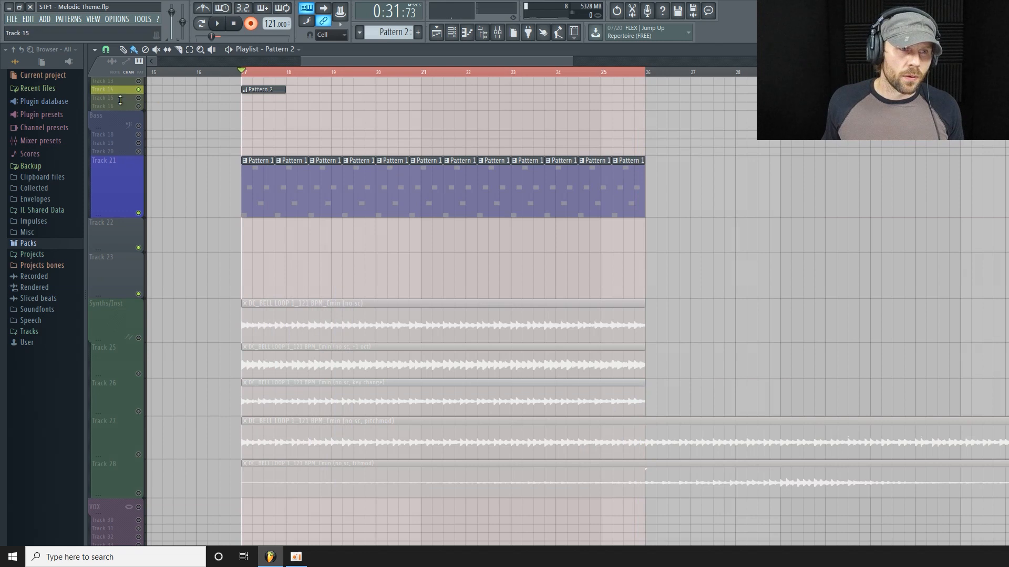
{"action": "left_click_drag", "start_coordinate": [121, 92], "coordinate": [120, 94]}
Step: Lengthen the Pattern 2 clip to cover most of the loop and move it down to Track 22
{"action": "left_click_drag", "start_coordinate": [285, 99], "coordinate": [635, 199]}
{"action": "scroll", "coordinate": [339, 159], "scroll_direction": "down", "scroll_amount": 2}
{"action": "scroll", "coordinate": [339, 159], "scroll_direction": "up", "scroll_amount": 2}
{"action": "left_click_drag", "start_coordinate": [333, 151], "coordinate": [315, 302]}
{"action": "scroll", "coordinate": [250, 283], "scroll_direction": "down", "scroll_amount": 2}
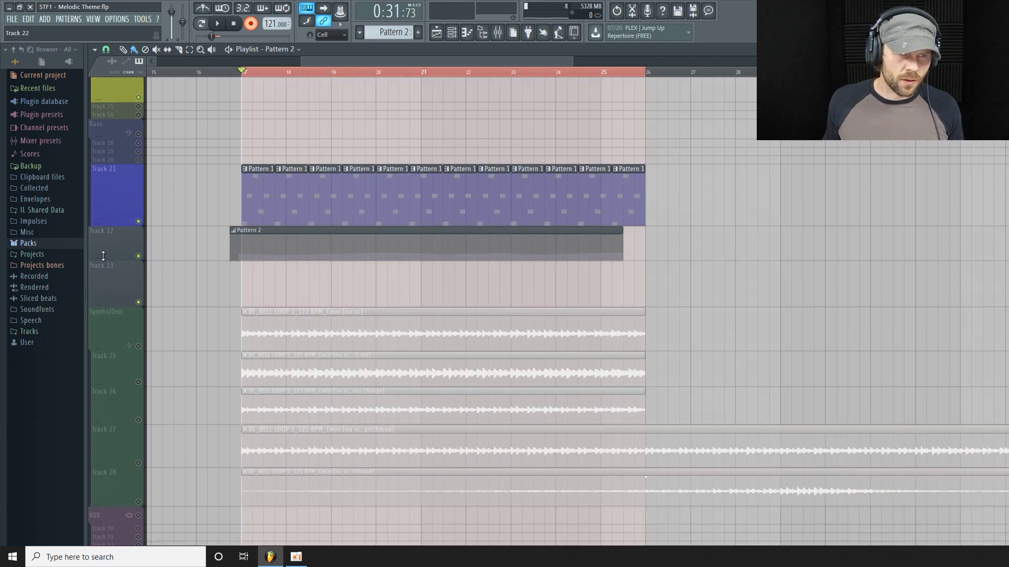
Step: Enlarge Track 22 and fit the Pattern 2 clip to start at bar 17 and last 10 bars
{"action": "left_click_drag", "start_coordinate": [103, 256], "coordinate": [104, 316]}
{"action": "left_click_drag", "start_coordinate": [621, 238], "coordinate": [681, 246]}
{"action": "left_click_drag", "start_coordinate": [574, 258], "coordinate": [584, 260]}
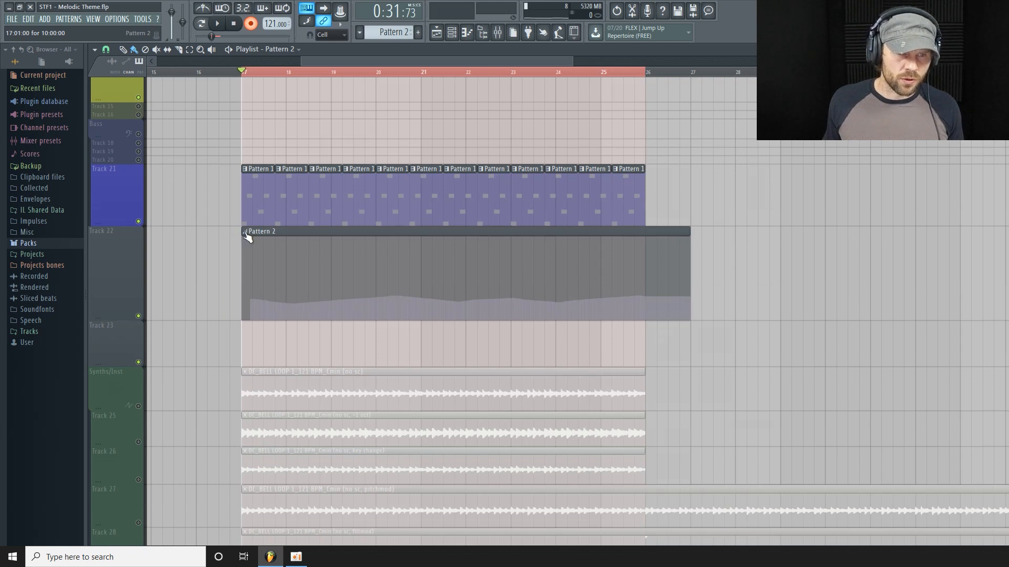
Step: Open the Pattern 2 clip's recorded 3x Osc filter frequency (modulation X) events in the event editor
{"action": "left_click", "coordinate": [245, 233]}
{"action": "left_click", "coordinate": [267, 261]}
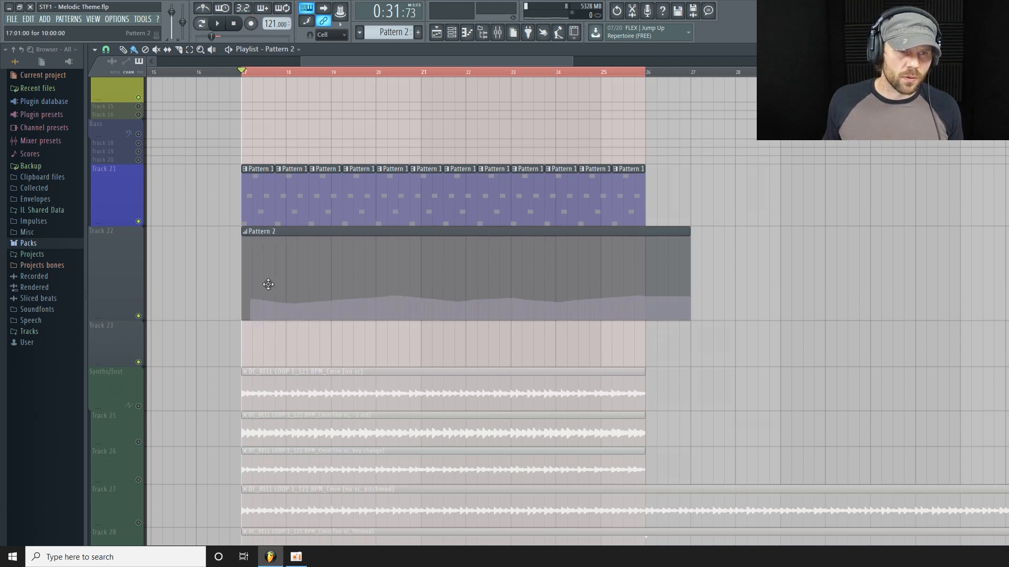
{"action": "left_click", "coordinate": [246, 233]}
{"action": "left_click", "coordinate": [282, 273]}
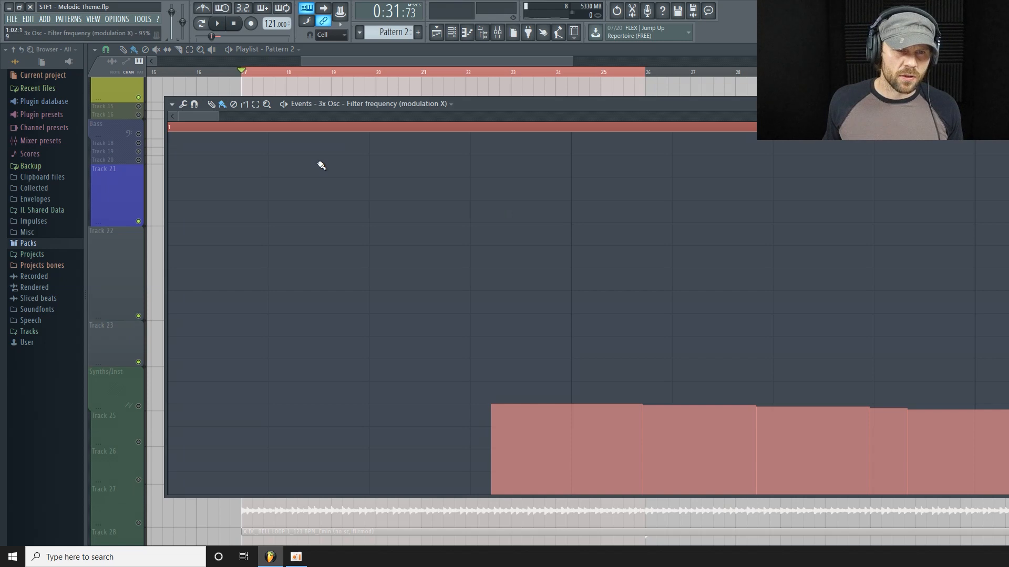
Step: Convert the filter frequency events into an automation clip, accepting the default decimate threshold, and close its settings window
{"action": "left_click", "coordinate": [172, 104]}
{"action": "mouse_move", "coordinate": [193, 137]}
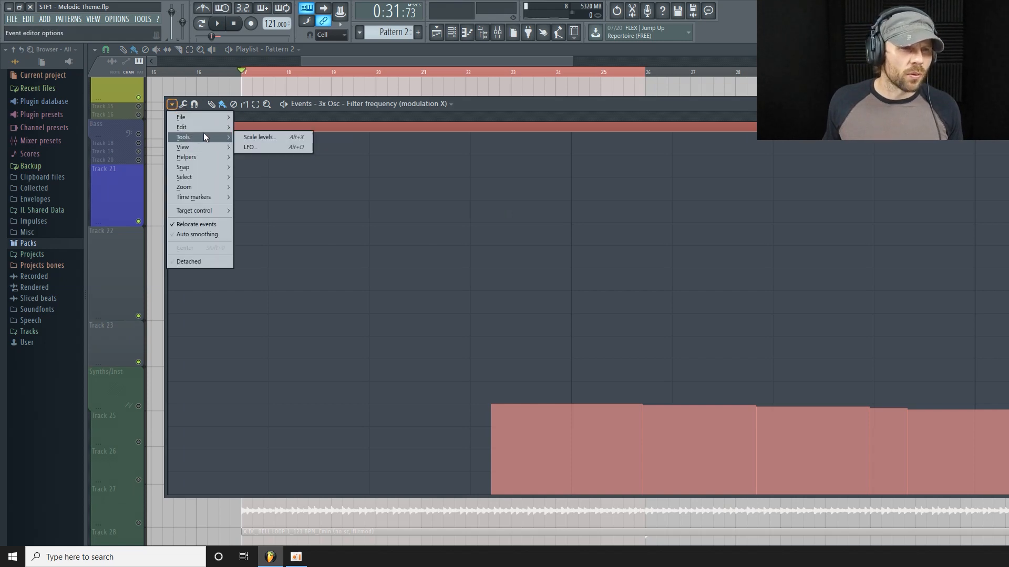
{"action": "left_click", "coordinate": [279, 214]}
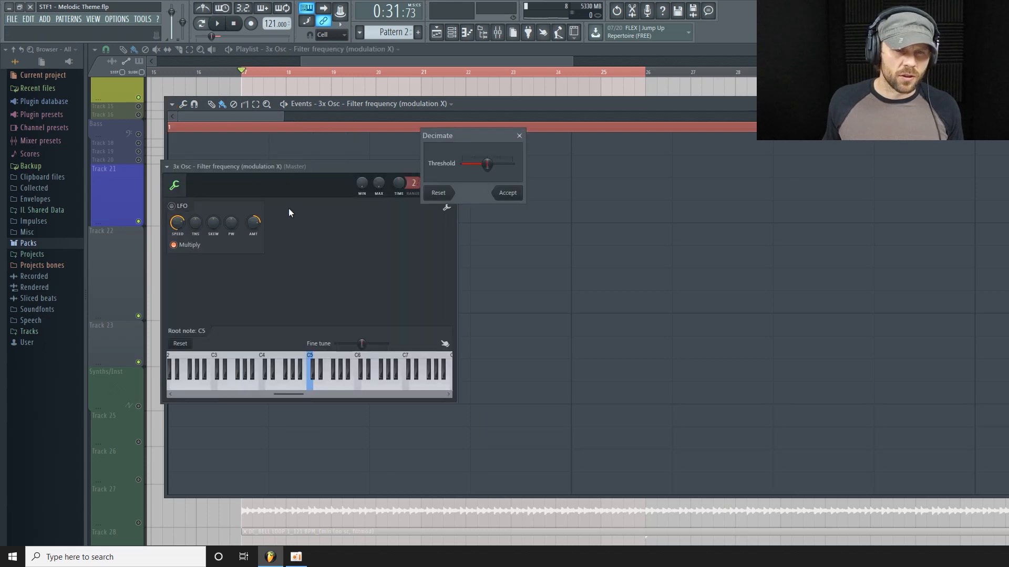
{"action": "left_click", "coordinate": [506, 191]}
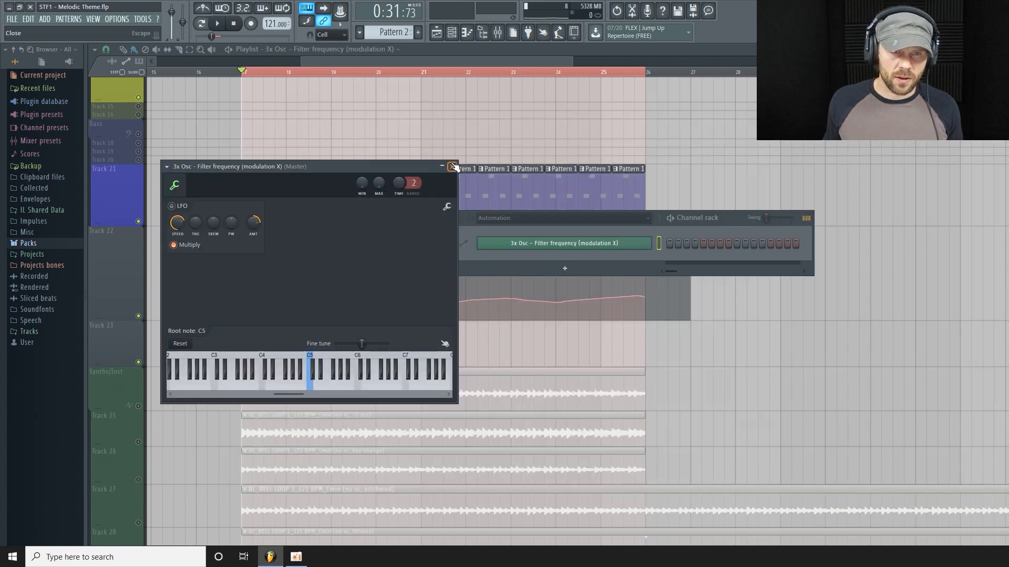
{"action": "left_click", "coordinate": [452, 166]}
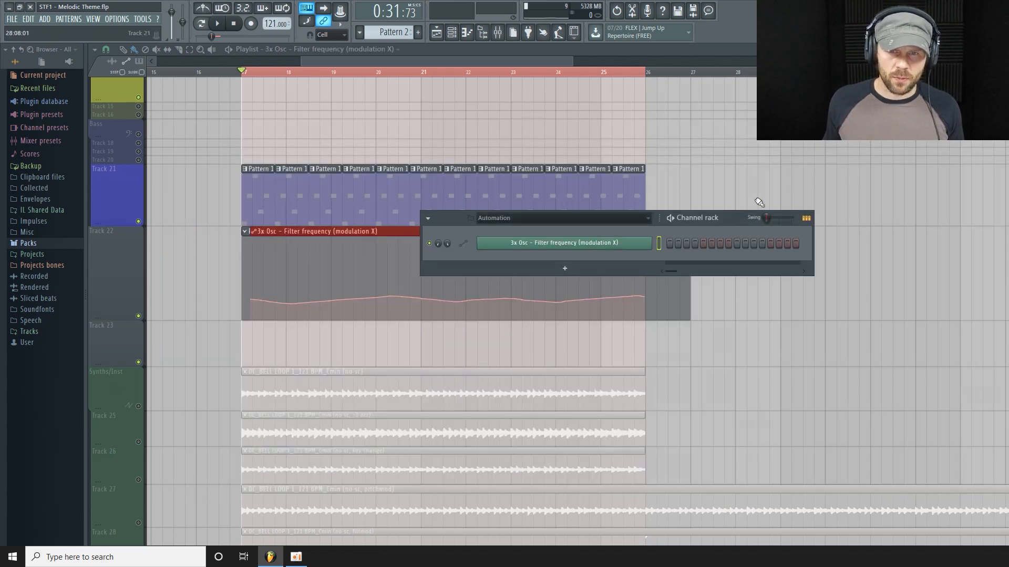
Step: Close the channel rack, delete the leftover Pattern 2 clip from Track 22 and deselect the automation clip
{"action": "left_click", "coordinate": [535, 53]}
{"action": "scroll", "coordinate": [455, 149], "scroll_direction": "down", "scroll_amount": 2}
{"action": "right_click", "coordinate": [669, 180]}
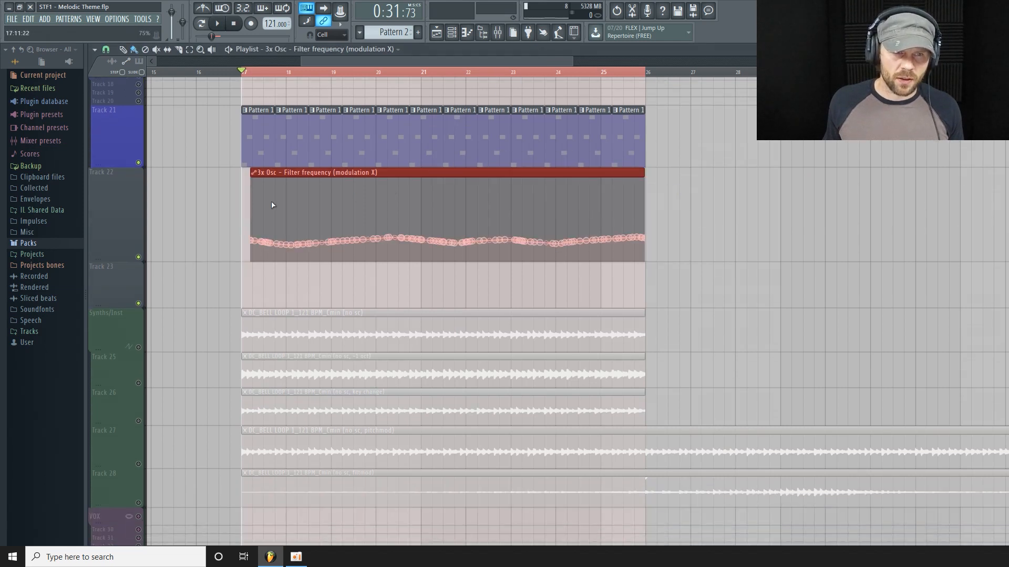
{"action": "key", "text": "ctrl+d"}
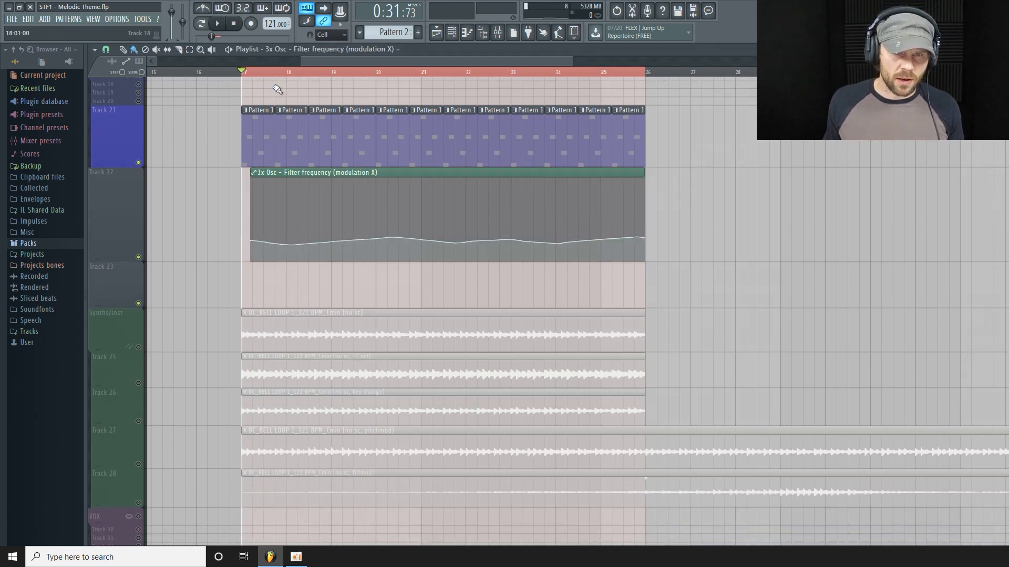
Step: Set the playlist snap to none and move the filter frequency automation clip's start to bar 17
{"action": "left_click_drag", "start_coordinate": [576, 62], "coordinate": [416, 61]}
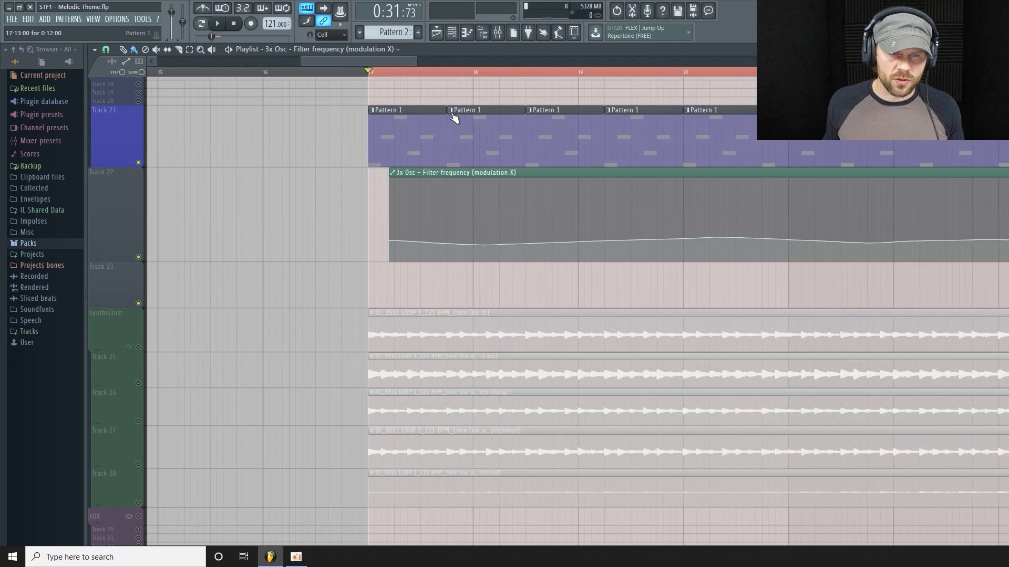
{"action": "left_click_drag", "start_coordinate": [103, 253], "coordinate": [103, 295]}
{"action": "left_click", "coordinate": [107, 50]}
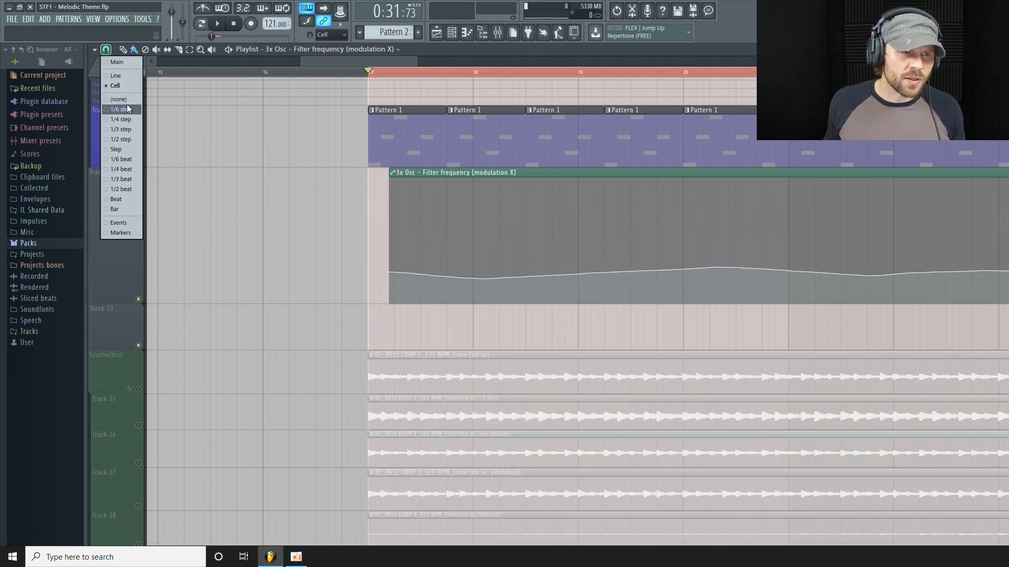
{"action": "left_click", "coordinate": [124, 100]}
{"action": "left_click_drag", "start_coordinate": [419, 178], "coordinate": [398, 182]}
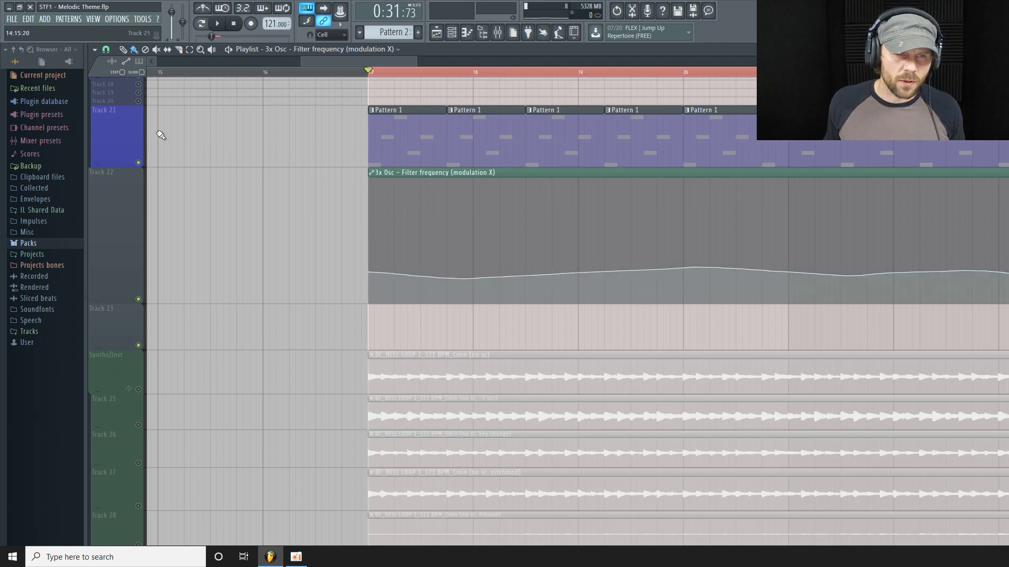
Step: Check the automation clip's start against bar 17 and return the playlist snap to Cell
{"action": "scroll", "coordinate": [239, 135], "scroll_direction": "up", "scroll_amount": 5}
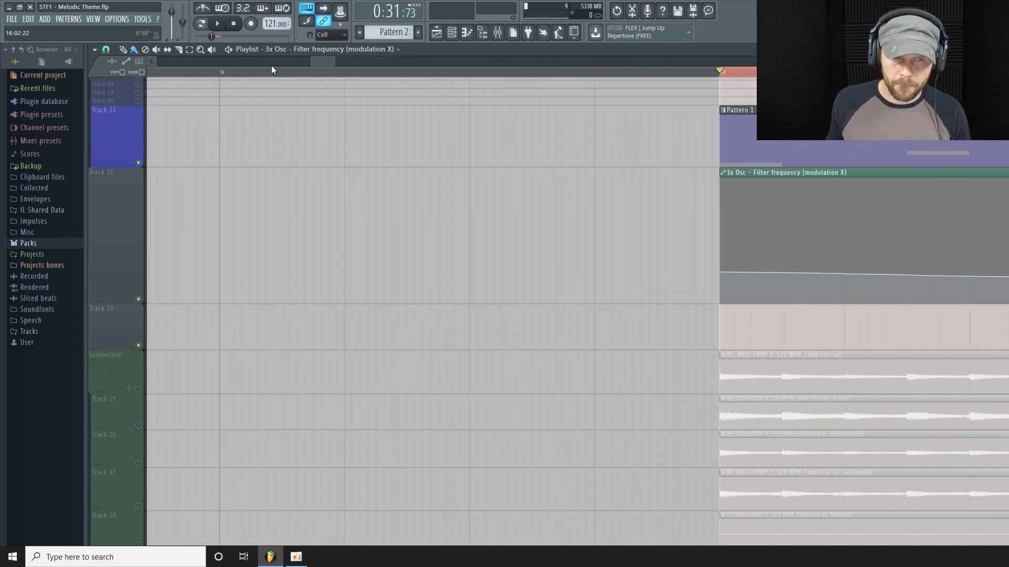
{"action": "left_click", "coordinate": [108, 49]}
{"action": "left_click", "coordinate": [117, 89]}
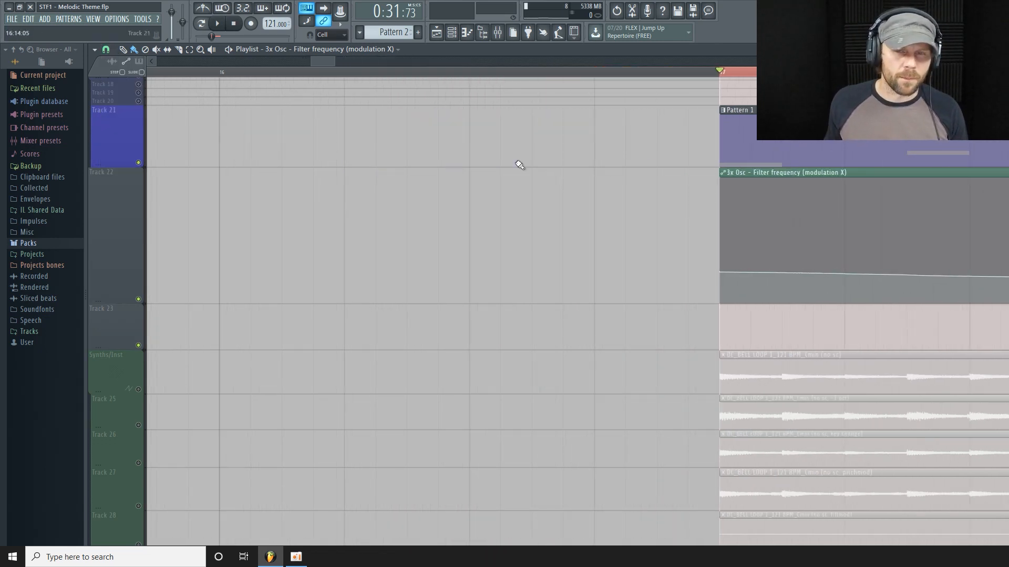
{"action": "right_click", "coordinate": [741, 175]}
{"action": "left_click", "coordinate": [724, 182]}
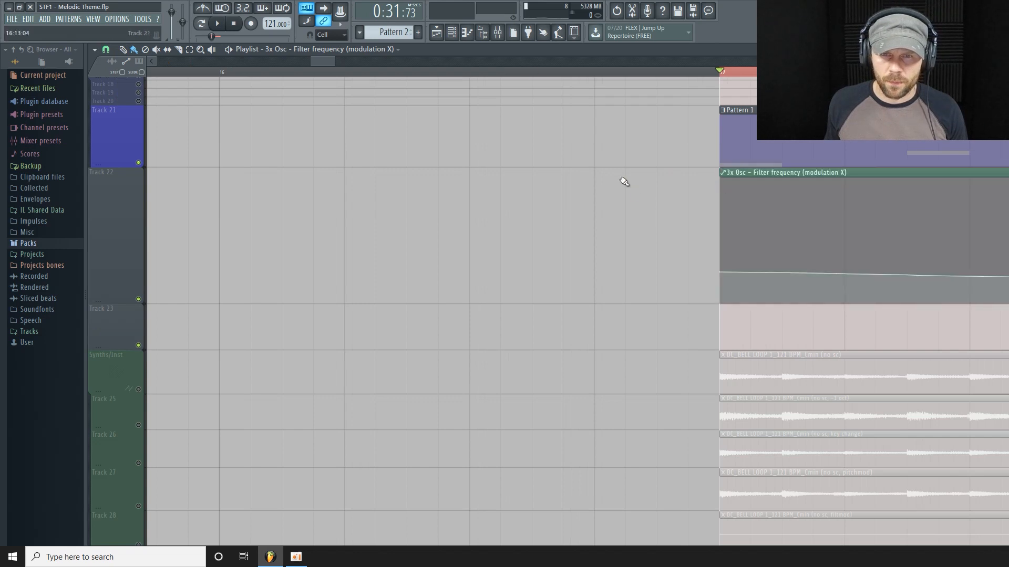
Step: Extend the filter frequency automation clip just past bar 26 and add two control points at bar 26, lowering the first to the curve's level
{"action": "left_click_drag", "start_coordinate": [333, 58], "coordinate": [420, 99]}
{"action": "left_click_drag", "start_coordinate": [851, 176], "coordinate": [970, 197]}
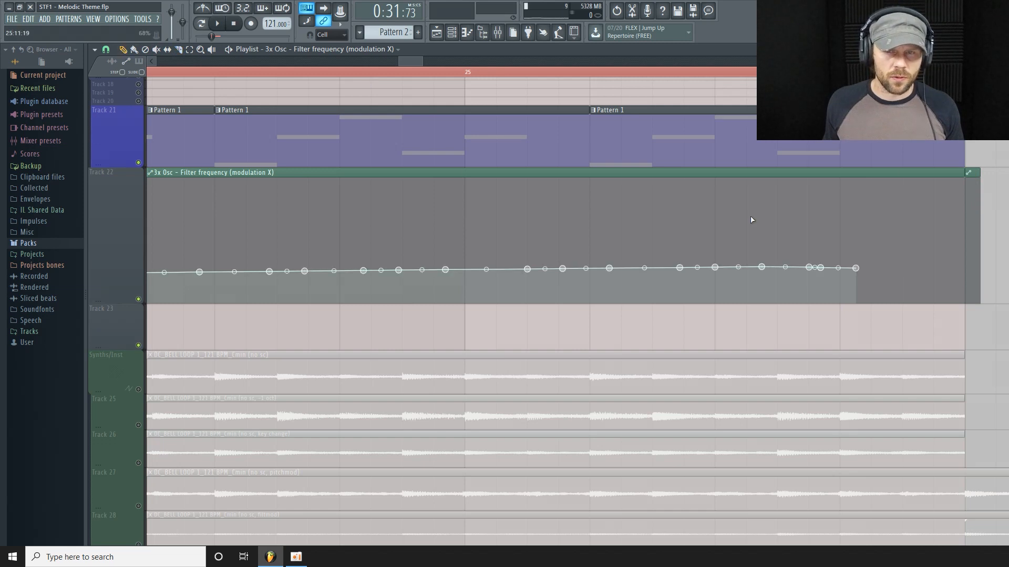
{"action": "right_click", "coordinate": [966, 210]}
{"action": "left_click_drag", "start_coordinate": [967, 211], "coordinate": [972, 268]}
{"action": "right_click", "coordinate": [978, 222]}
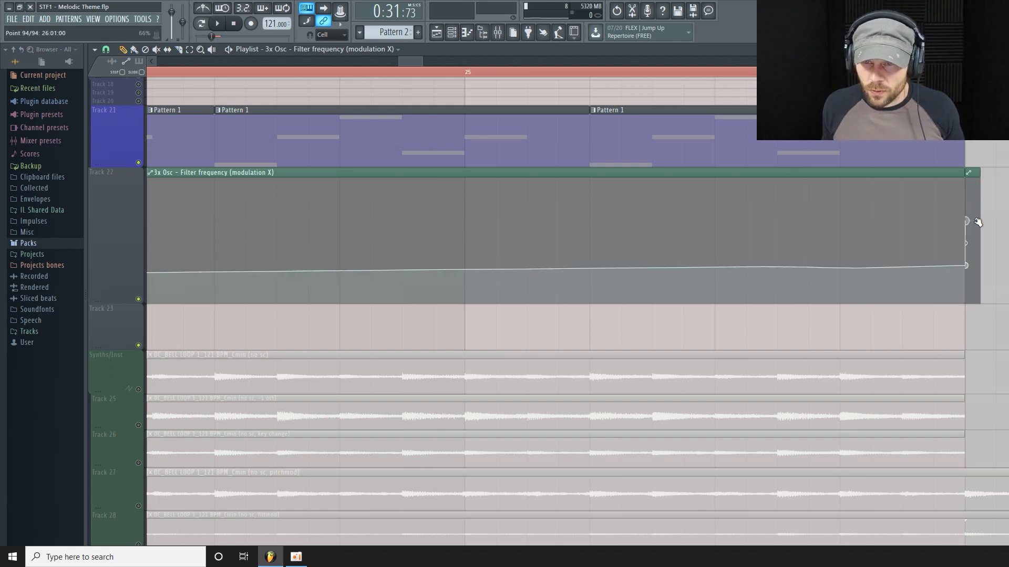
Step: Delete the extra control point at bar 26 and remove the leftover filter frequency clip piece beyond that bar
{"action": "right_click", "coordinate": [966, 220]}
{"action": "left_click", "coordinate": [979, 224]}
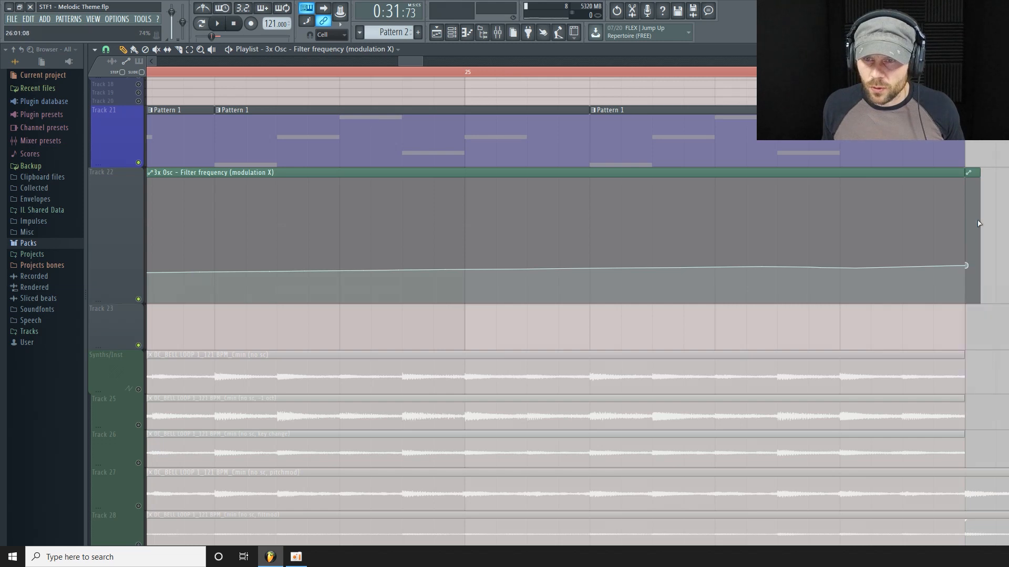
{"action": "right_click", "coordinate": [966, 181]}
{"action": "left_click", "coordinate": [977, 191]}
{"action": "right_click", "coordinate": [979, 175]}
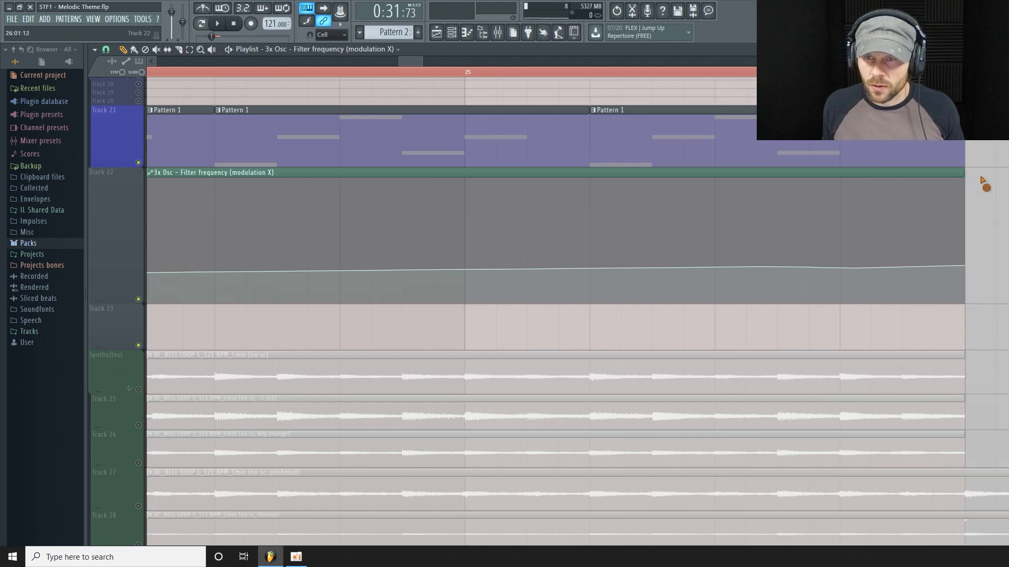
Step: Copy the filter frequency curve's first point value to its end point at bar 26 and delete the point just before it
{"action": "left_click_drag", "start_coordinate": [423, 61], "coordinate": [638, 76]}
{"action": "left_click_drag", "start_coordinate": [559, 63], "coordinate": [447, 61]}
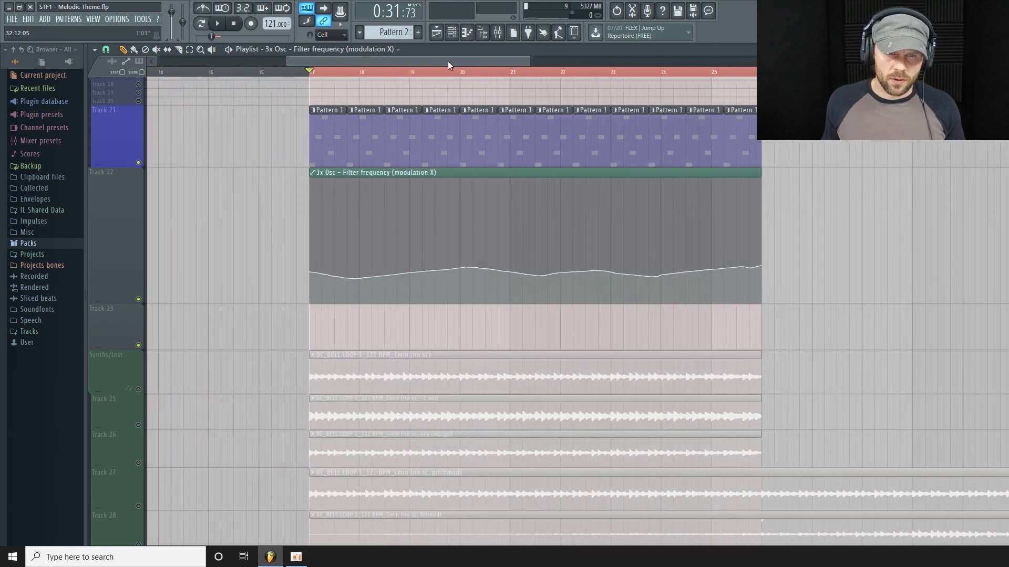
{"action": "right_click", "coordinate": [325, 273]}
{"action": "left_click", "coordinate": [354, 447]}
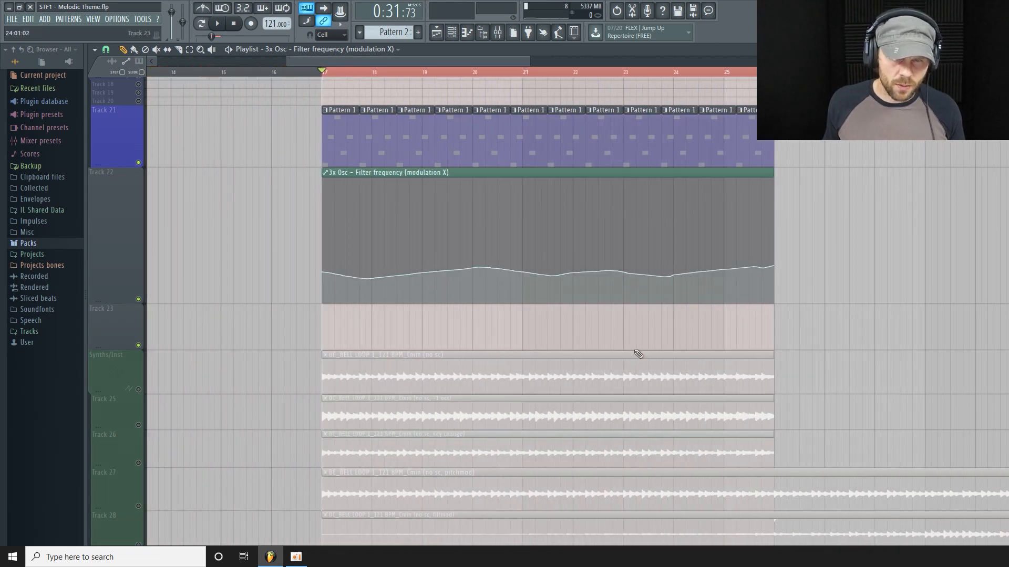
{"action": "right_click", "coordinate": [775, 268]}
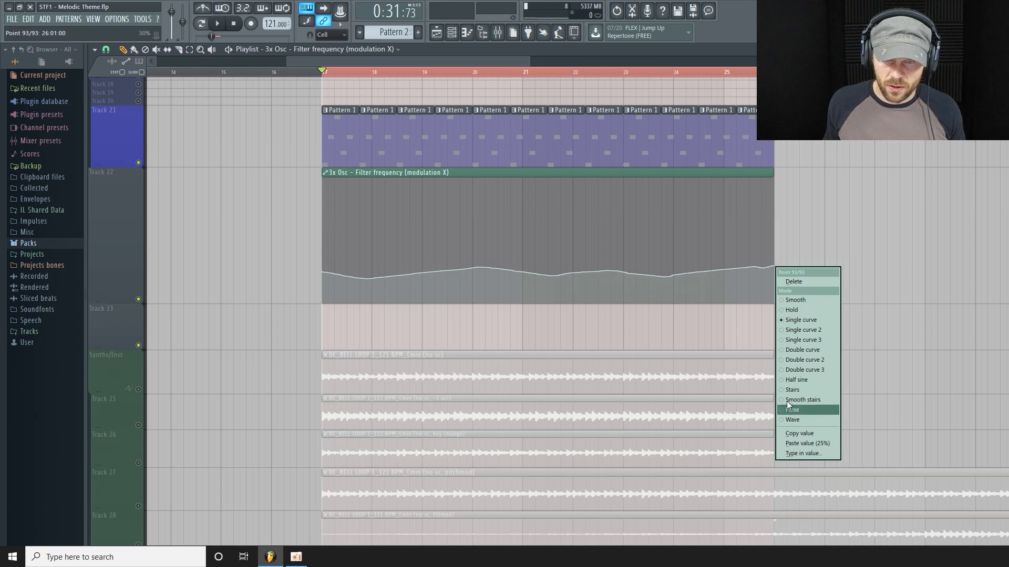
{"action": "left_click", "coordinate": [807, 444]}
{"action": "right_click", "coordinate": [767, 271]}
{"action": "left_click", "coordinate": [787, 283]}
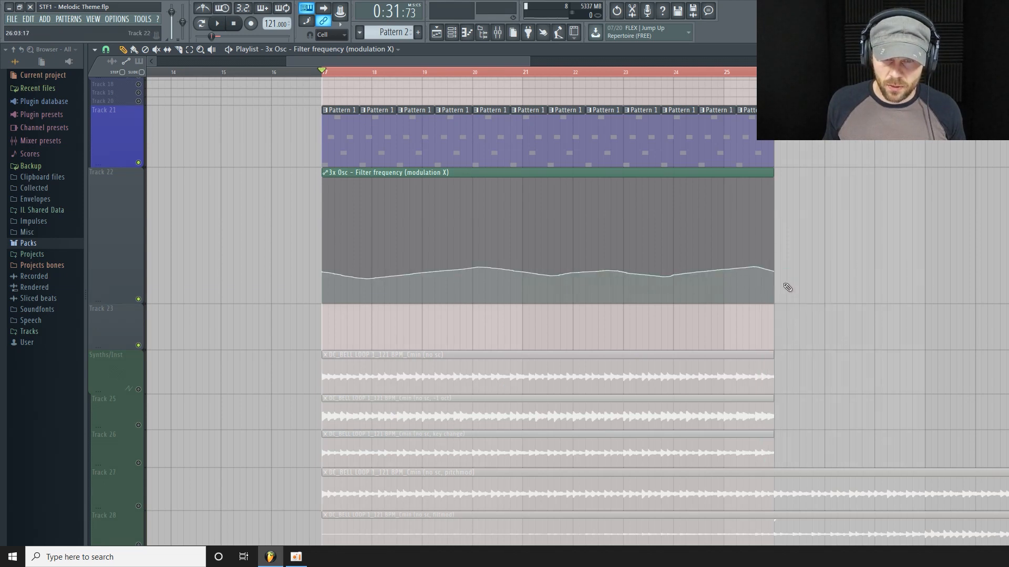
Step: Play the loop while reducing the height of Track 22 and enlarging the empty Track 23
{"action": "left_click_drag", "start_coordinate": [94, 304], "coordinate": [139, 231]}
{"action": "key", "text": "space"}
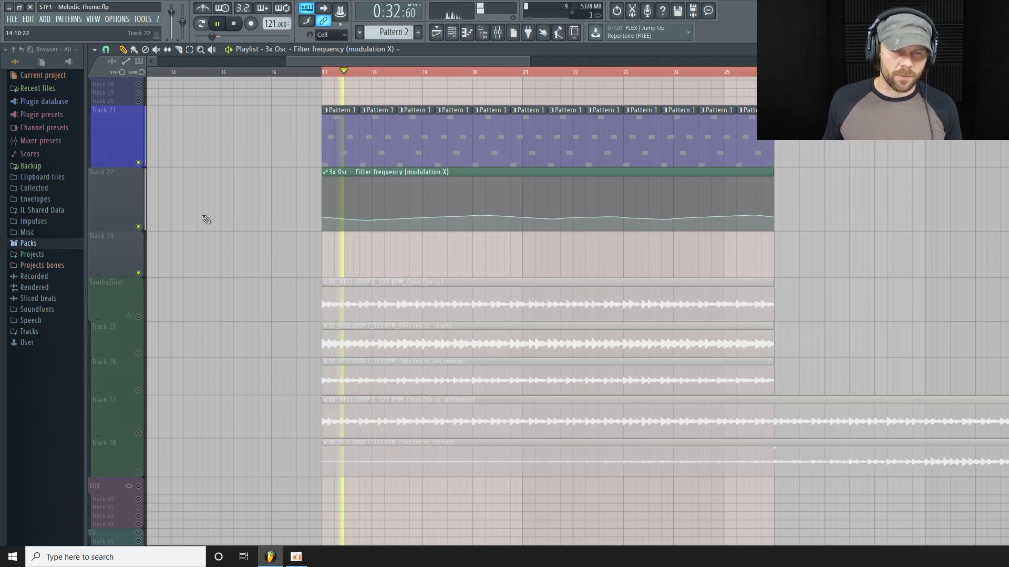
{"action": "left_click_drag", "start_coordinate": [107, 278], "coordinate": [107, 333]}
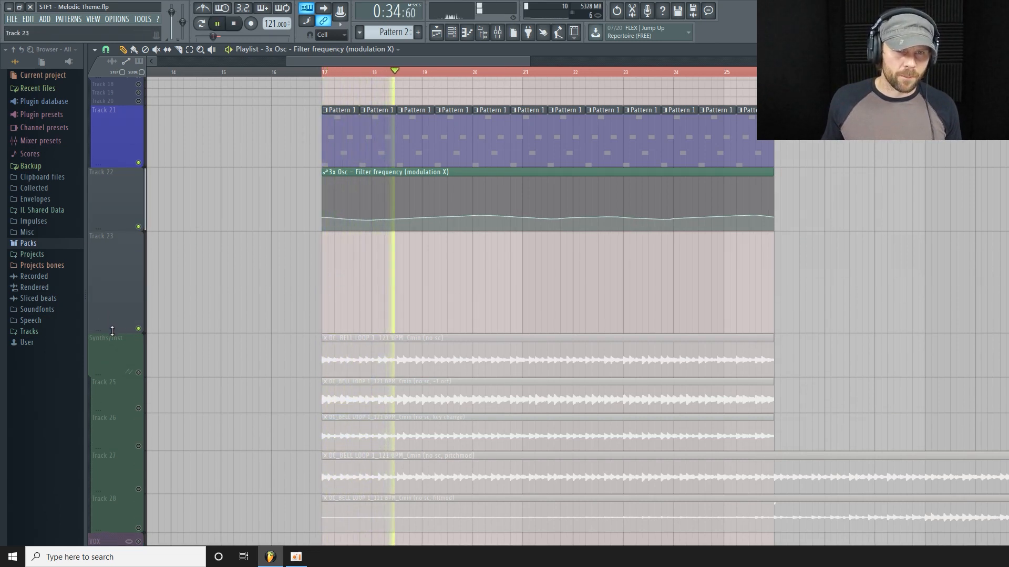
{"action": "left_click_drag", "start_coordinate": [531, 61], "coordinate": [632, 61]}
{"action": "left_click_drag", "start_coordinate": [112, 229], "coordinate": [113, 215]}
{"action": "left_click_drag", "start_coordinate": [114, 313], "coordinate": [115, 282]}
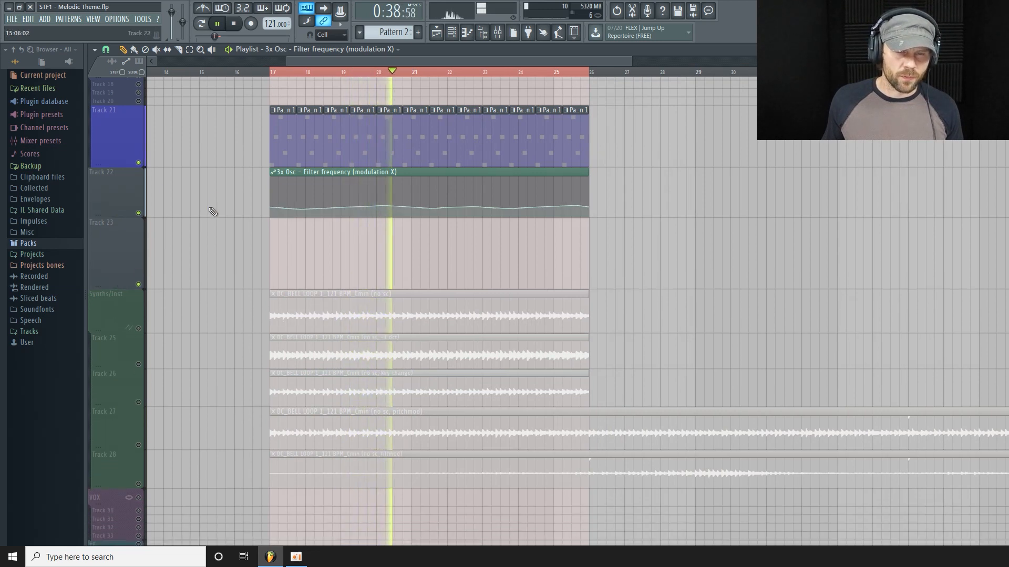
{"action": "key", "text": "space"}
Step: Filter the channel rack to Audio and open the 3x Osc channel's Mod X envelope settings
{"action": "left_click", "coordinate": [497, 34]}
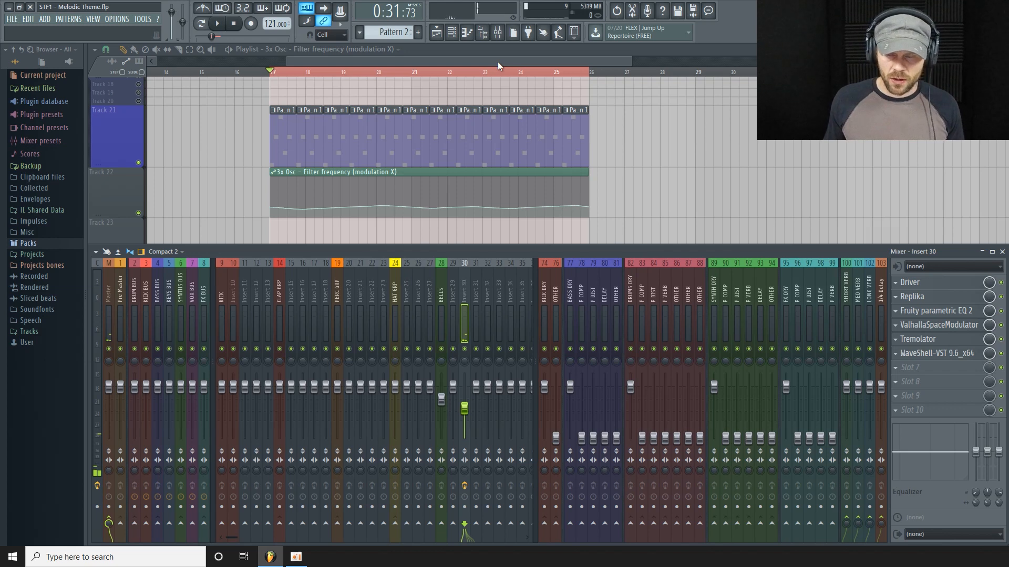
{"action": "left_click", "coordinate": [451, 33]}
{"action": "left_click", "coordinate": [585, 218]}
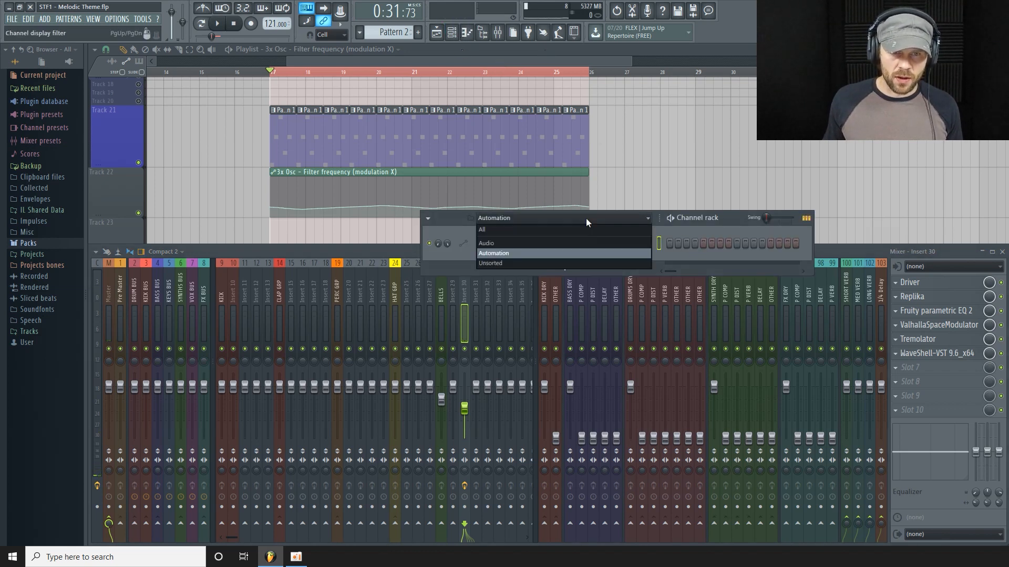
{"action": "left_click", "coordinate": [500, 243]}
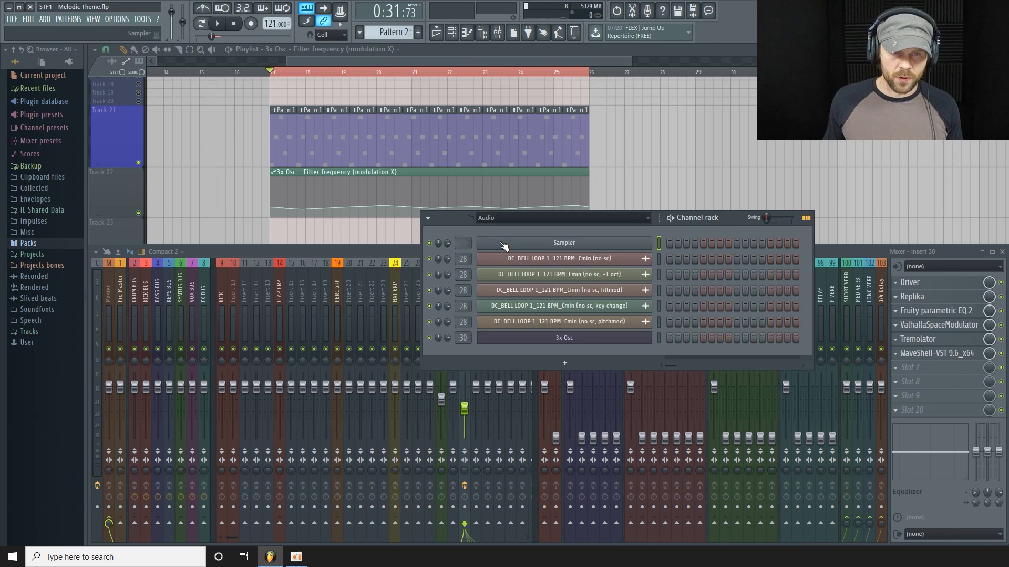
{"action": "left_click", "coordinate": [597, 343]}
{"action": "left_click_drag", "start_coordinate": [457, 253], "coordinate": [455, 203]}
{"action": "left_click", "coordinate": [391, 240]}
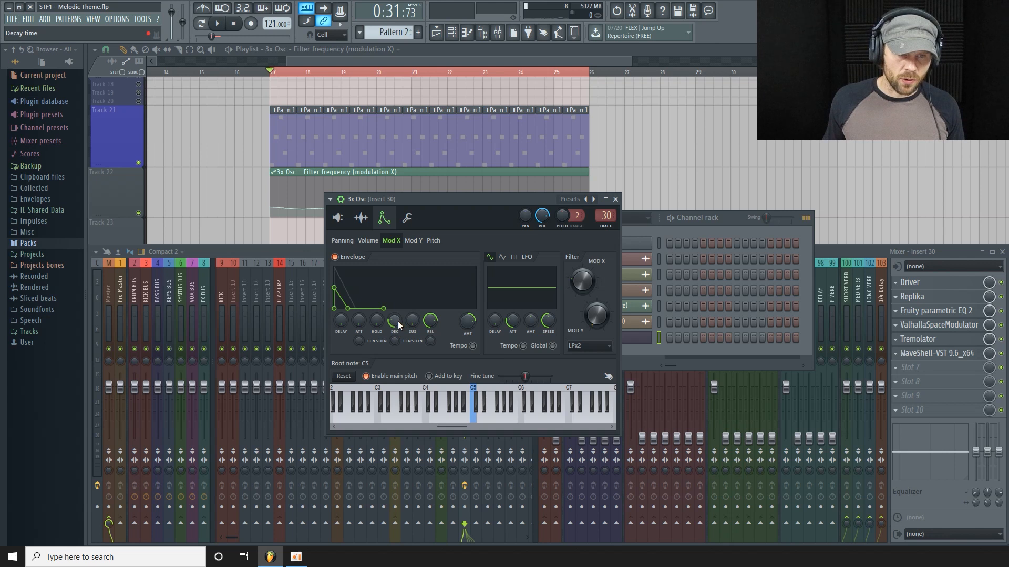
Step: Audition the Mod X envelope's decay time during playback and create an automation clip for it
{"action": "key", "text": "space"}
{"action": "left_click_drag", "start_coordinate": [394, 322], "coordinate": [395, 320]}
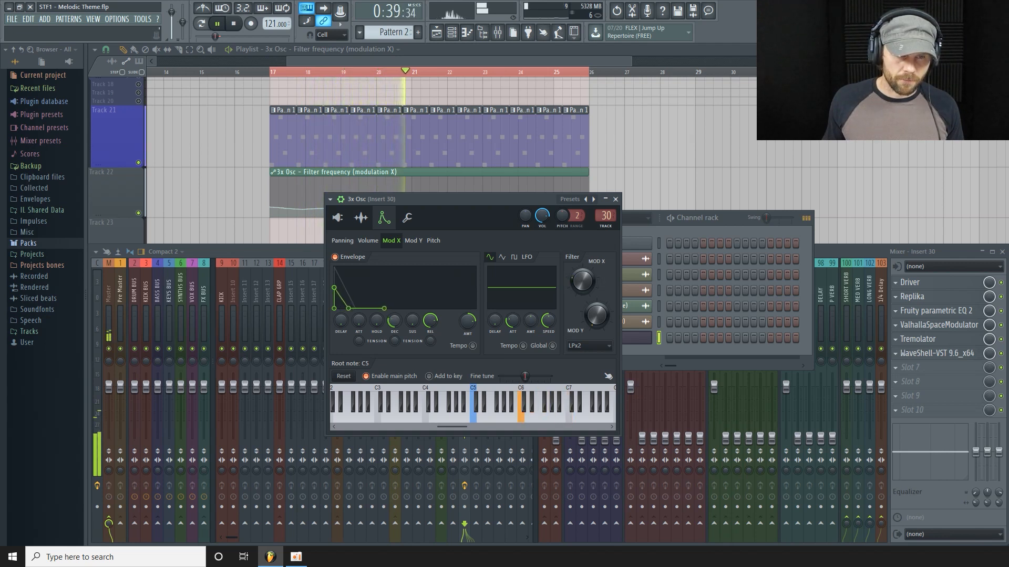
{"action": "key", "text": "space"}
{"action": "right_click", "coordinate": [394, 321]}
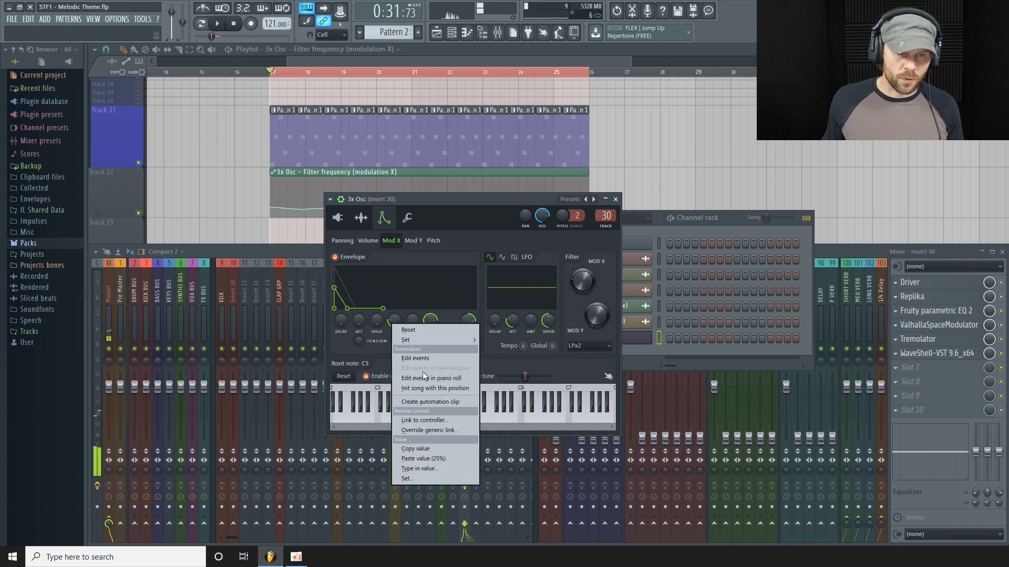
{"action": "left_click", "coordinate": [442, 401]}
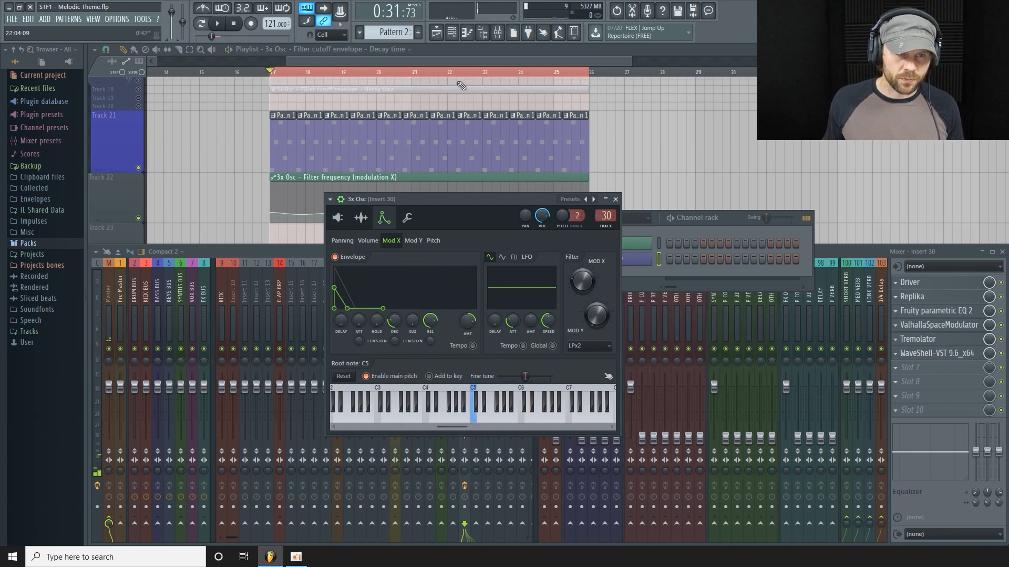
Step: Place the decay time automation clip on Track 23, enlarge that track and turn off the playlist's grid snapping
{"action": "double_click", "coordinate": [408, 57]}
{"action": "scroll", "coordinate": [219, 283], "scroll_direction": "down", "scroll_amount": 3}
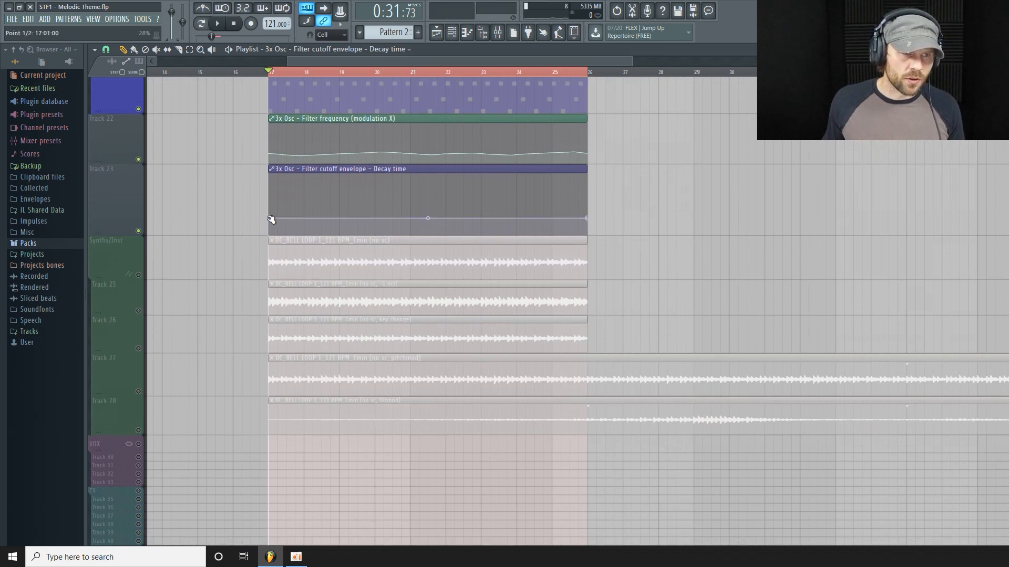
{"action": "left_click_drag", "start_coordinate": [100, 236], "coordinate": [100, 327]}
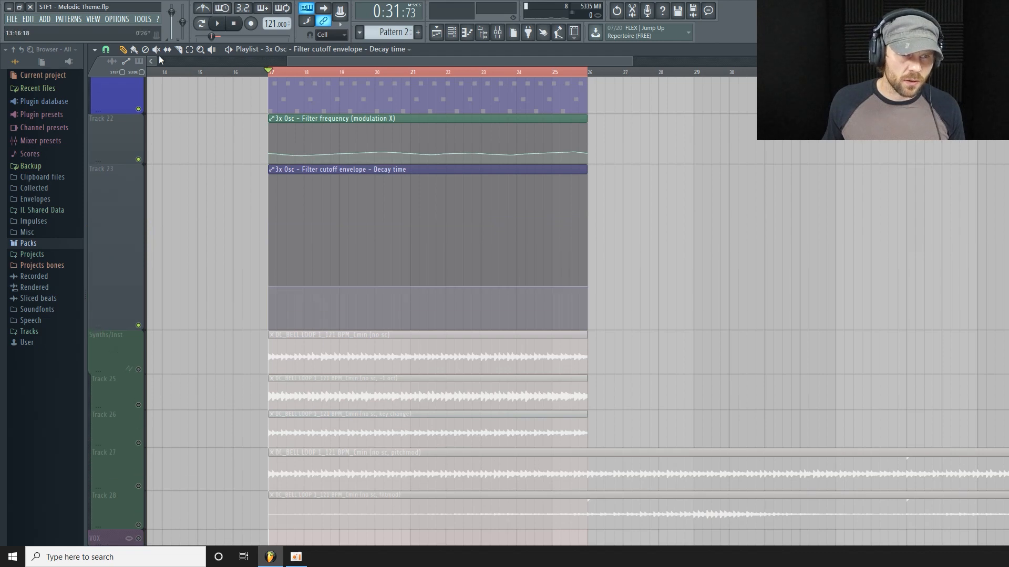
{"action": "left_click", "coordinate": [107, 50]}
{"action": "left_click", "coordinate": [119, 107]}
Step: Add three control points to the decay time curve near bars 18, 20 and 22, shaping two shallow dips around a slight peak
{"action": "right_click", "coordinate": [334, 284]}
{"action": "left_click_drag", "start_coordinate": [333, 284], "coordinate": [332, 289]}
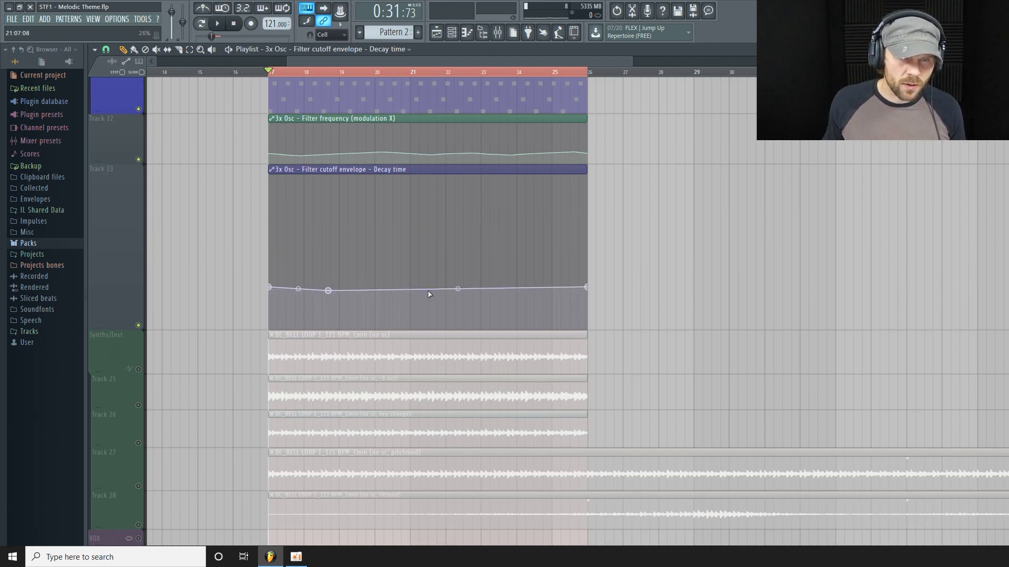
{"action": "right_click", "coordinate": [400, 287]}
{"action": "right_click", "coordinate": [424, 292]}
{"action": "left_click_drag", "start_coordinate": [424, 292], "coordinate": [477, 296]}
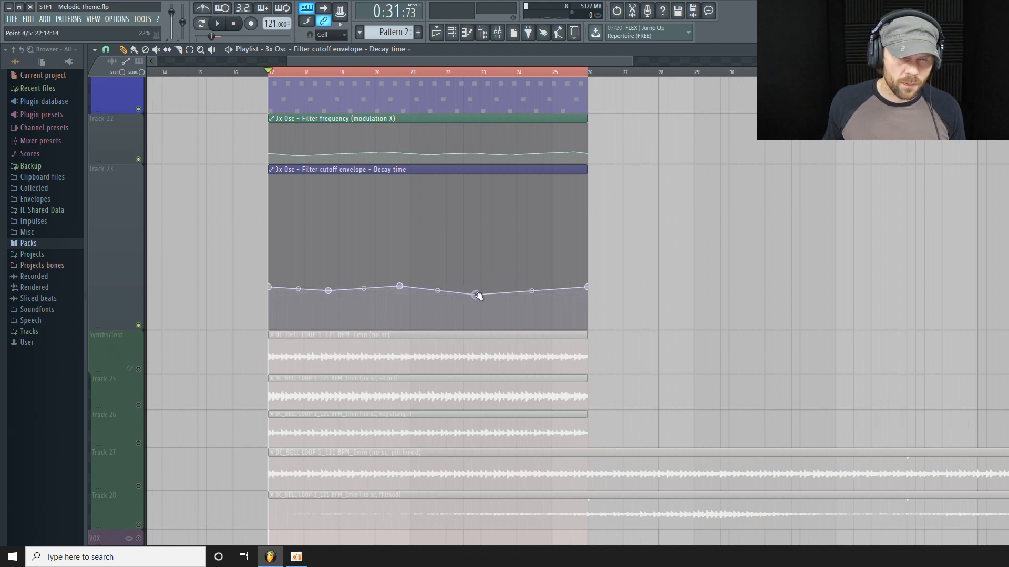
{"action": "left_click_drag", "start_coordinate": [485, 297], "coordinate": [486, 298]}
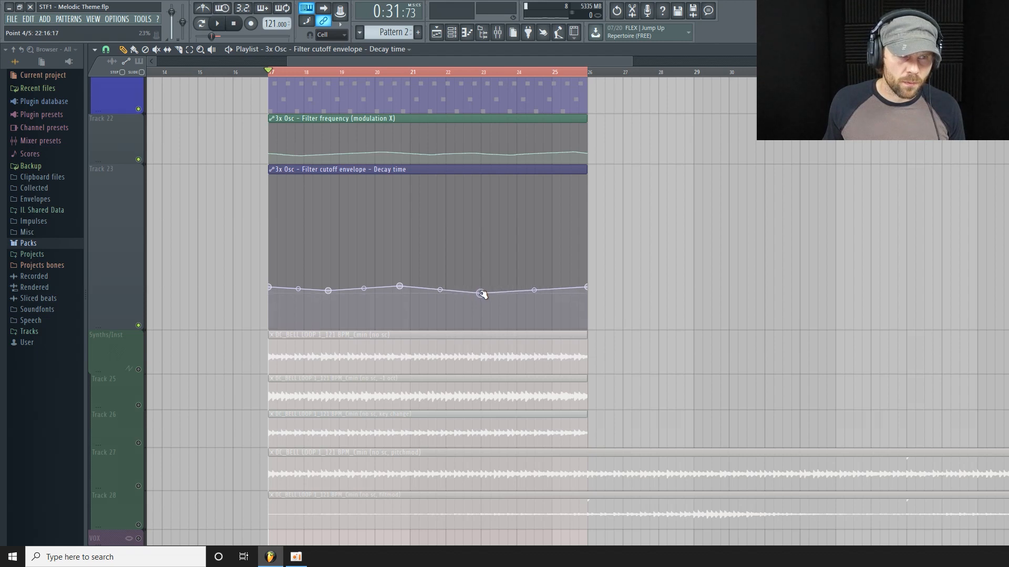
Step: Add a slight peak near bar 24 of the decay time curve and fine-tune the bar 22 dip while playing the loop
{"action": "right_click", "coordinate": [519, 290]}
{"action": "left_click_drag", "start_coordinate": [519, 290], "coordinate": [520, 287]}
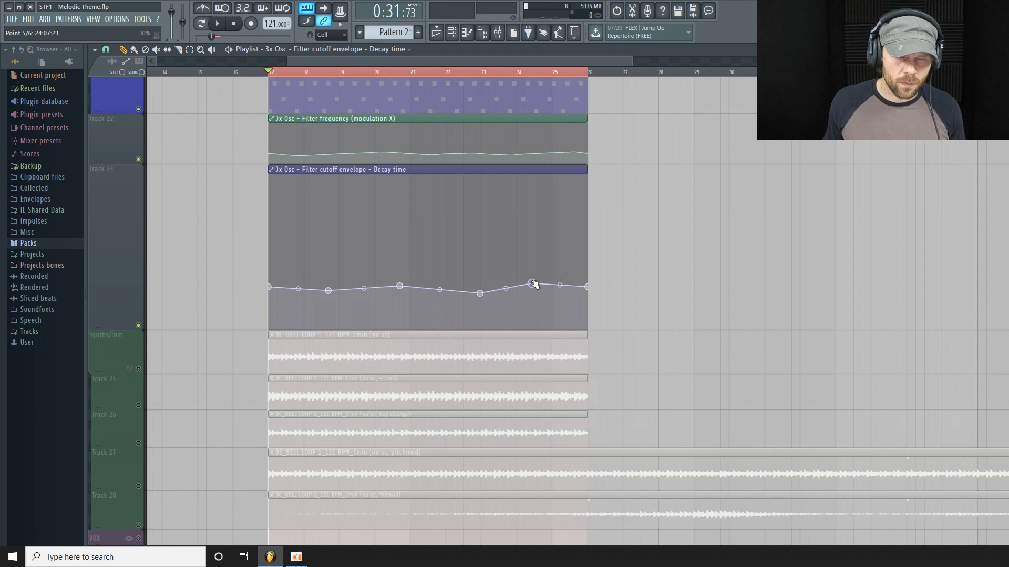
{"action": "left_click_drag", "start_coordinate": [483, 295], "coordinate": [458, 292]}
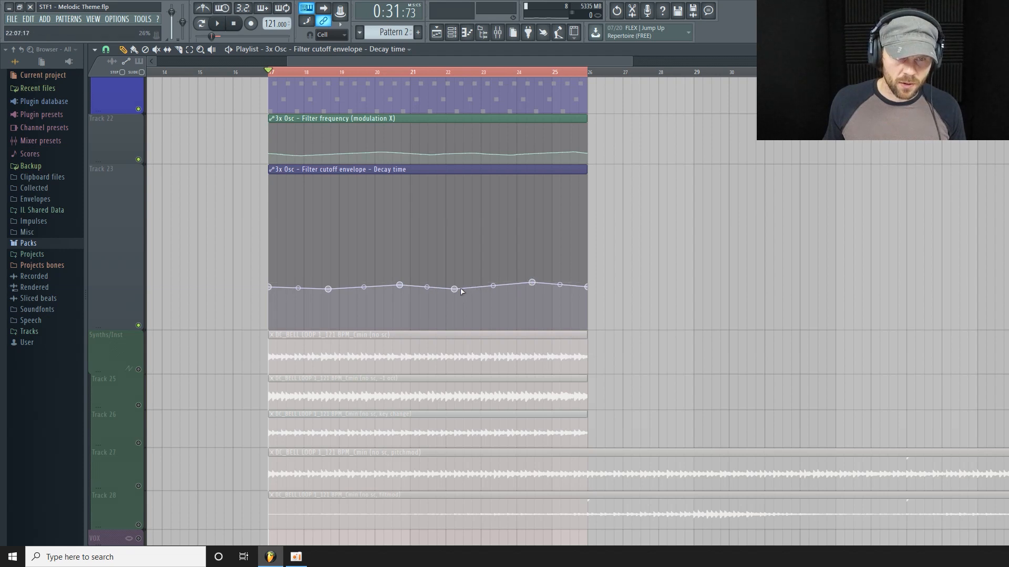
{"action": "key", "text": "space"}
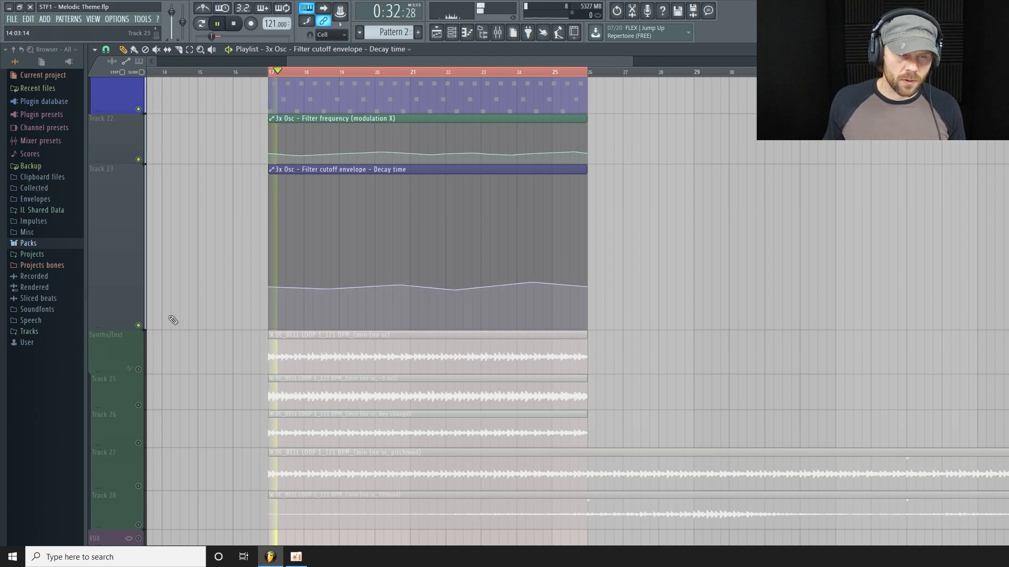
{"action": "left_click_drag", "start_coordinate": [454, 290], "coordinate": [455, 292]}
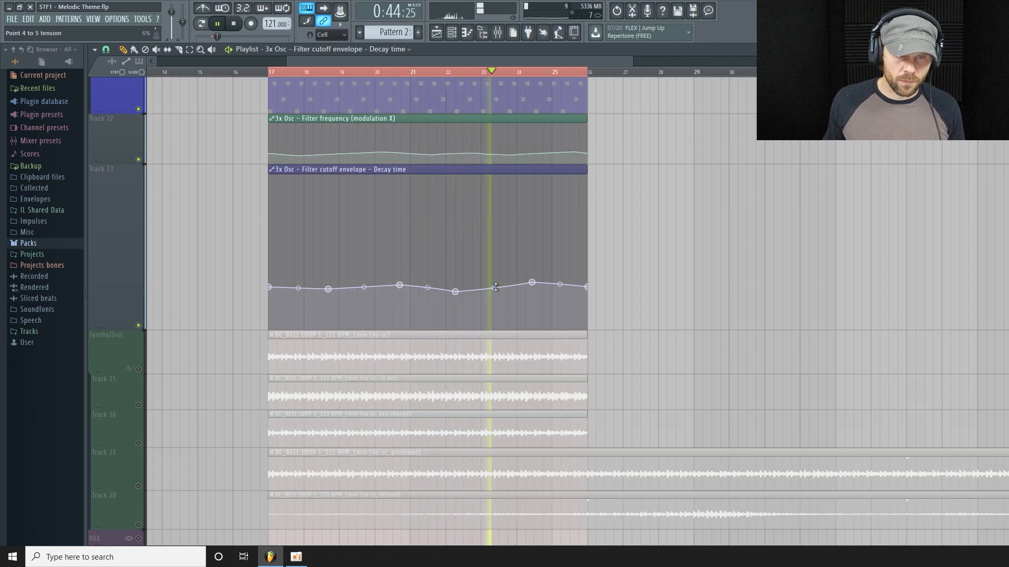
Step: Reduce the heights of Tracks 22 and 23 and stop playback
{"action": "left_click_drag", "start_coordinate": [107, 328], "coordinate": [106, 212]}
{"action": "scroll", "coordinate": [110, 214], "scroll_direction": "up", "scroll_amount": 3}
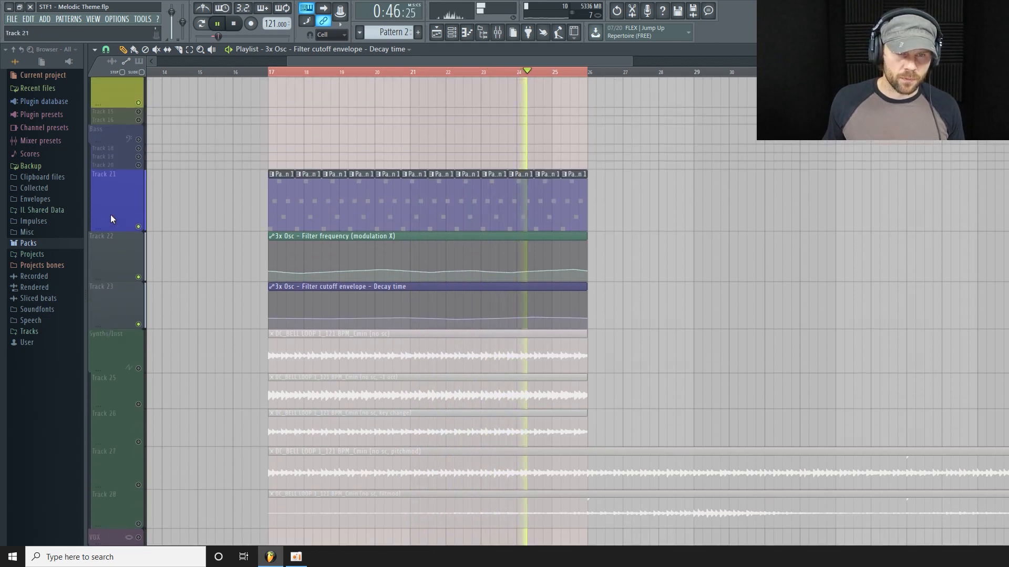
{"action": "scroll", "coordinate": [348, 304], "scroll_direction": "up", "scroll_amount": 1}
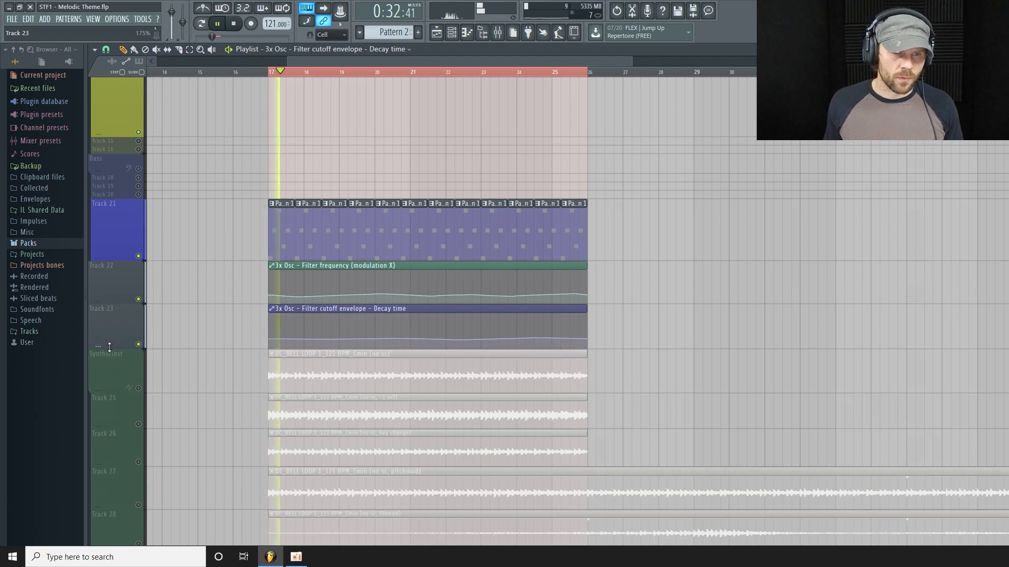
{"action": "key", "text": "space"}
{"action": "left_click_drag", "start_coordinate": [113, 303], "coordinate": [114, 293]}
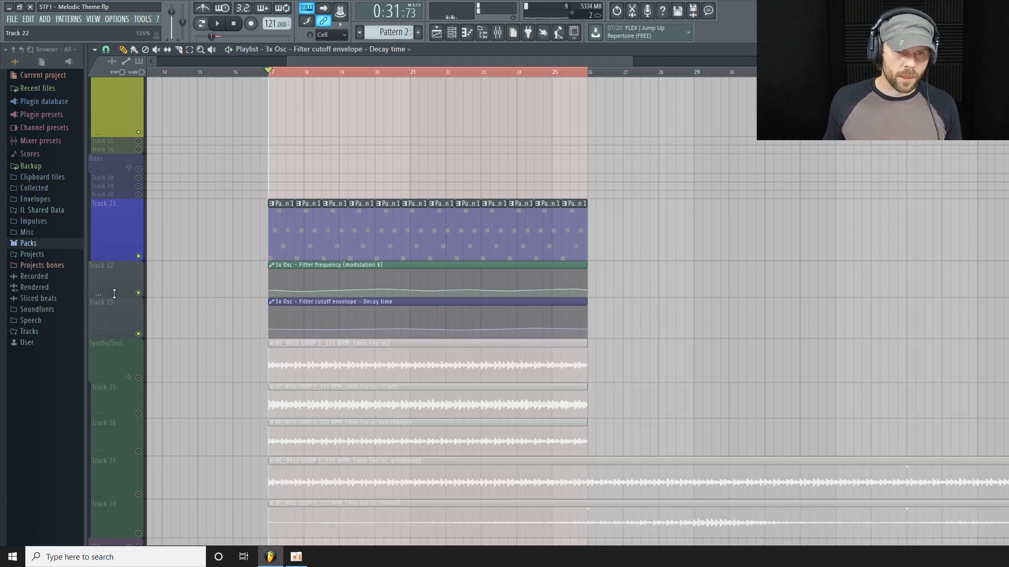
{"action": "left_click_drag", "start_coordinate": [103, 333], "coordinate": [103, 332]}
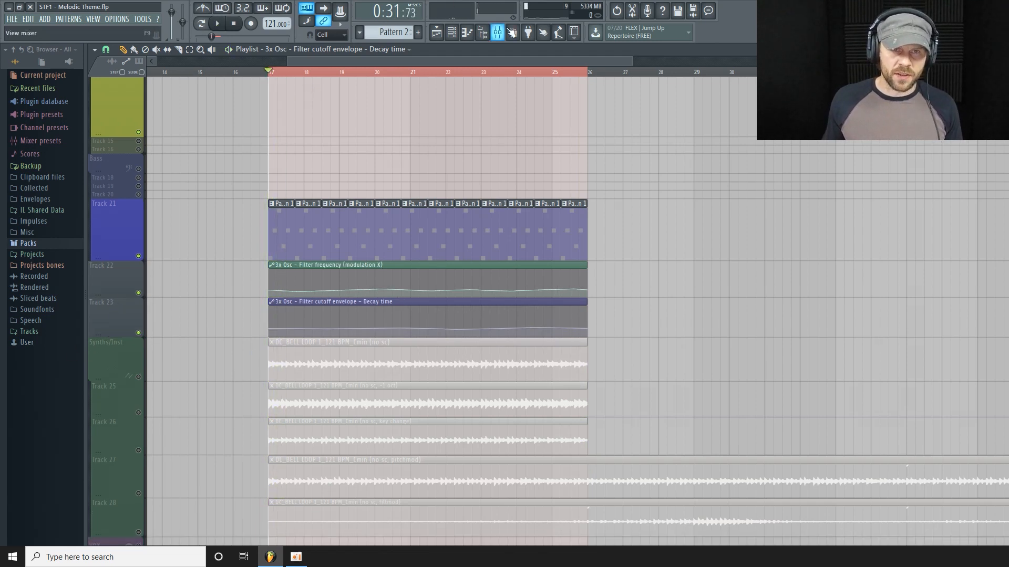
{"action": "left_click", "coordinate": [497, 32]}
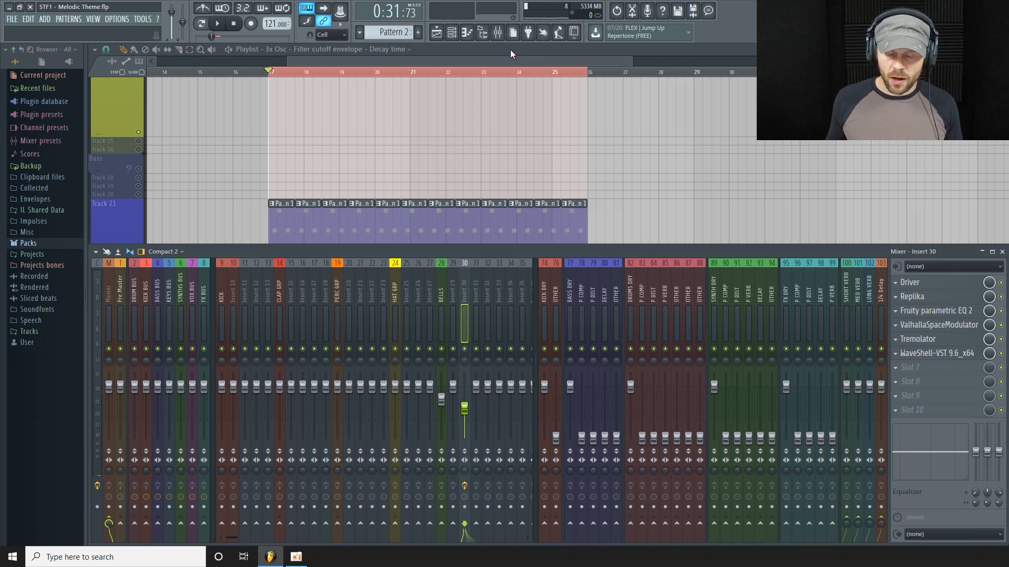
{"action": "left_click", "coordinate": [437, 33]}
{"action": "scroll", "coordinate": [387, 272], "scroll_direction": "down", "scroll_amount": 2}
{"action": "scroll", "coordinate": [388, 243], "scroll_direction": "up", "scroll_amount": 1}
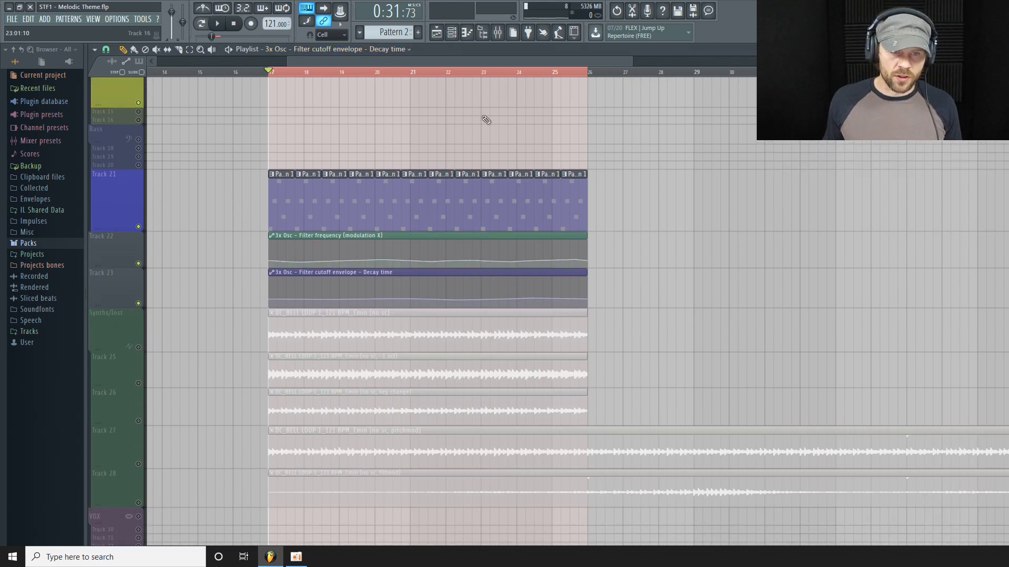
{"action": "scroll", "coordinate": [455, 229], "scroll_direction": "down", "scroll_amount": 1}
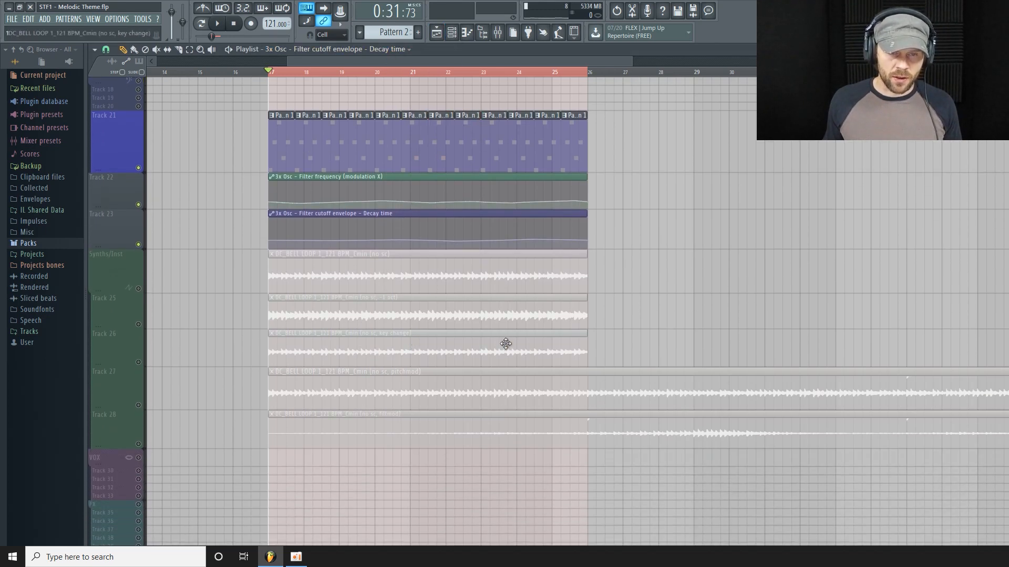
{"action": "scroll", "coordinate": [469, 62], "scroll_direction": "up", "scroll_amount": 1}
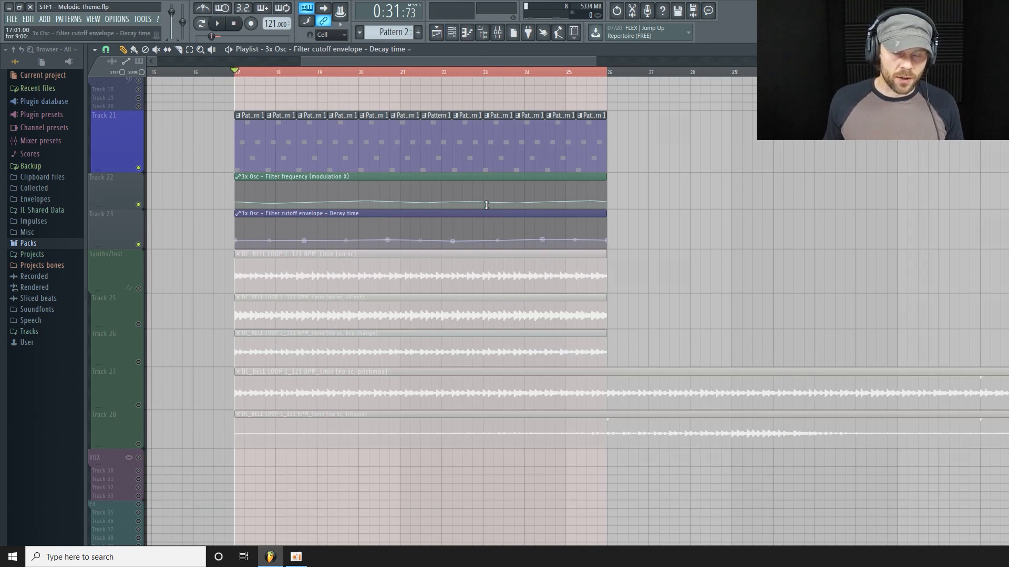
Step: Show the channel rack together with the mixer
{"action": "left_click", "coordinate": [455, 35]}
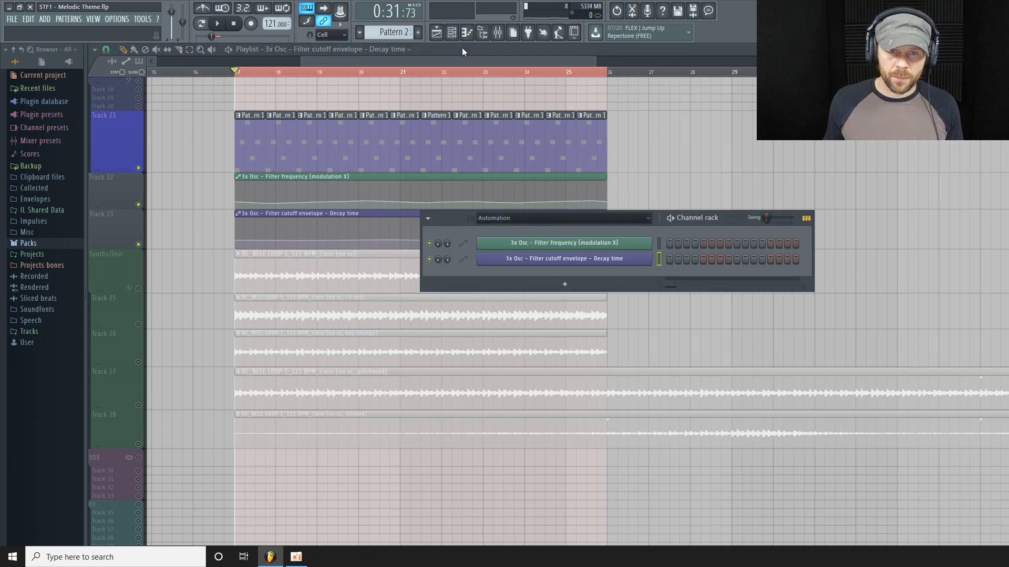
{"action": "left_click", "coordinate": [498, 34]}
{"action": "left_click", "coordinate": [526, 226]}
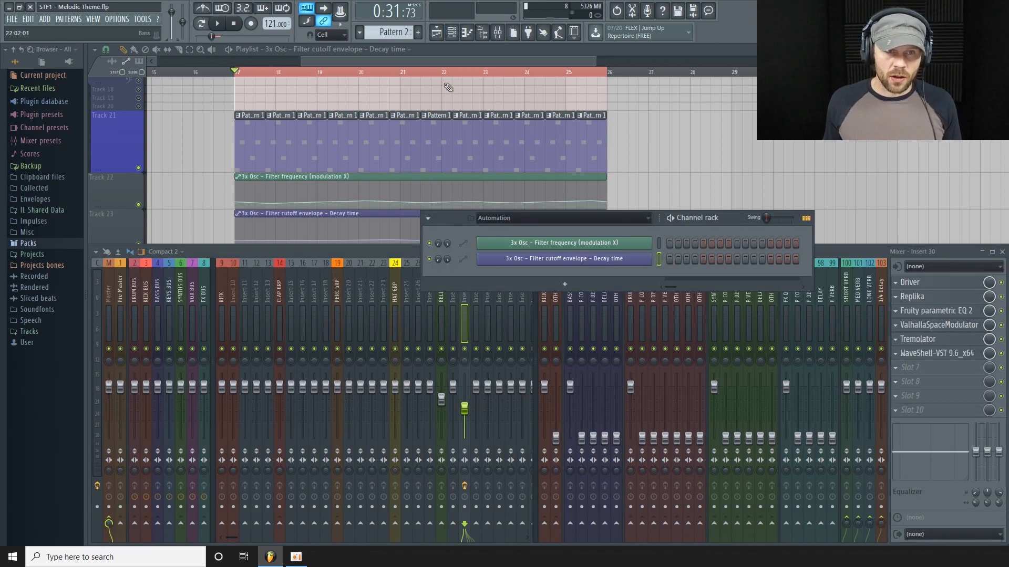
Step: Open the piano roll of the 3x Osc channel in Pattern 1 with all five notes in view
{"action": "scroll", "coordinate": [411, 33], "scroll_direction": "down", "scroll_amount": 1}
{"action": "right_click", "coordinate": [643, 337]}
{"action": "left_click", "coordinate": [683, 338]}
{"action": "right_click", "coordinate": [635, 339]}
{"action": "left_click", "coordinate": [683, 342]}
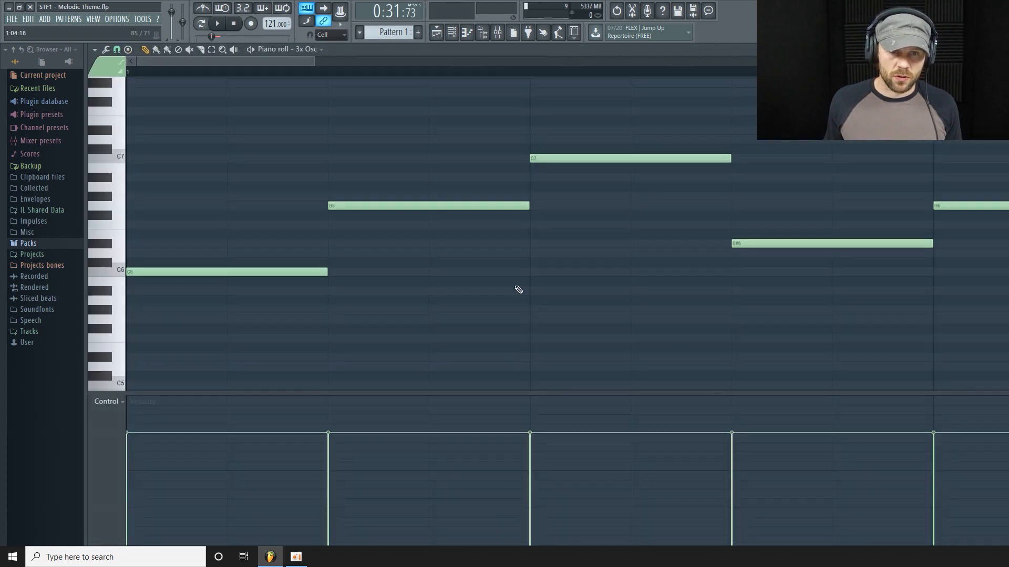
{"action": "left_click_drag", "start_coordinate": [315, 62], "coordinate": [420, 76]}
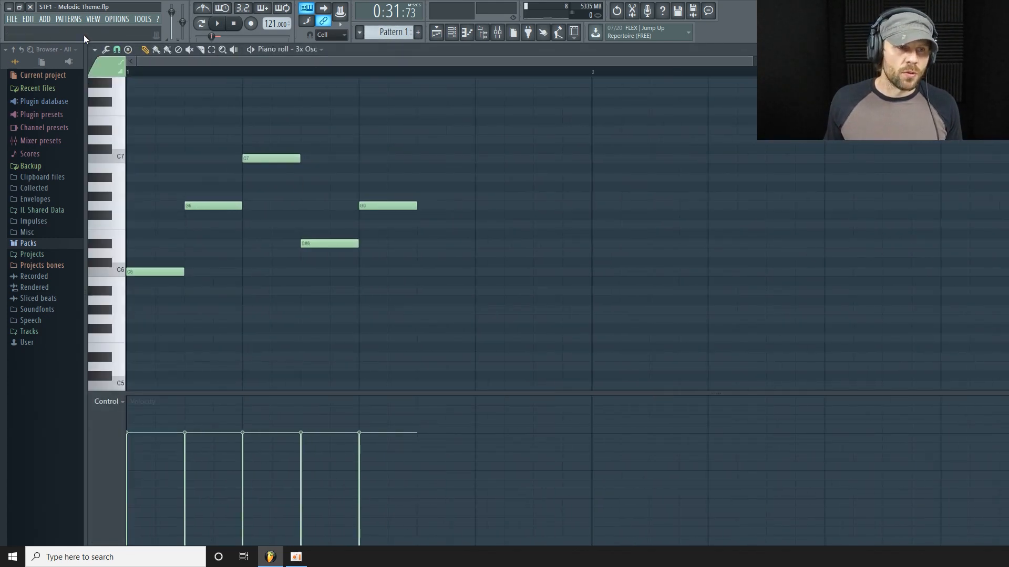
Step: Try the second and fifth notes one semitone higher at G#6 during playback, and return them to G6
{"action": "left_click", "coordinate": [212, 49]}
{"action": "mouse_move", "coordinate": [451, 193]}
{"action": "left_mouse_down"}
{"action": "mouse_move", "coordinate": [186, 224]}
{"action": "mouse_move", "coordinate": [208, 194]}
{"action": "mouse_move", "coordinate": [209, 215]}
{"action": "left_mouse_up"}
{"action": "left_click", "coordinate": [145, 49]}
{"action": "key", "text": "space"}
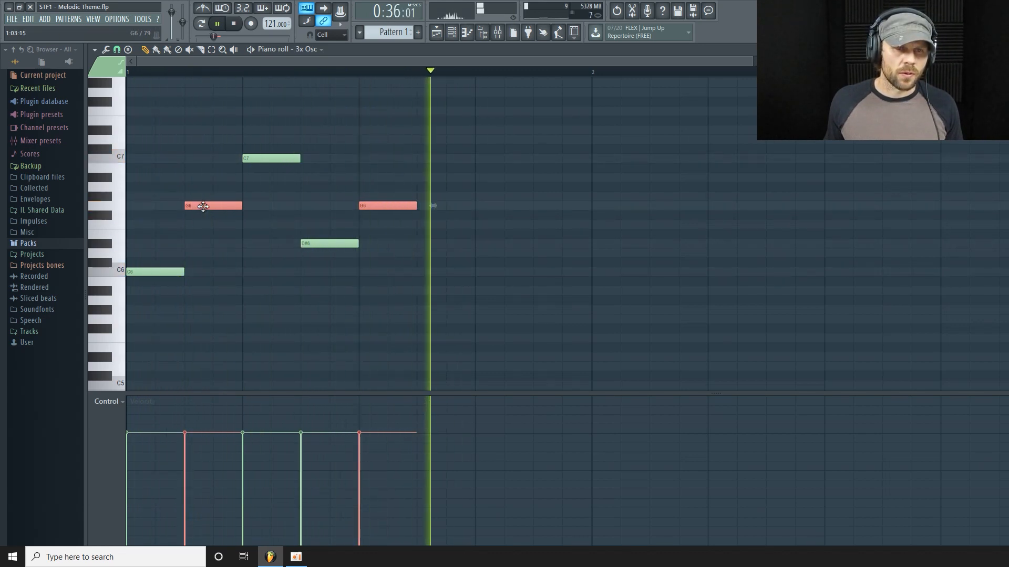
{"action": "left_click_drag", "start_coordinate": [203, 206], "coordinate": [204, 198]}
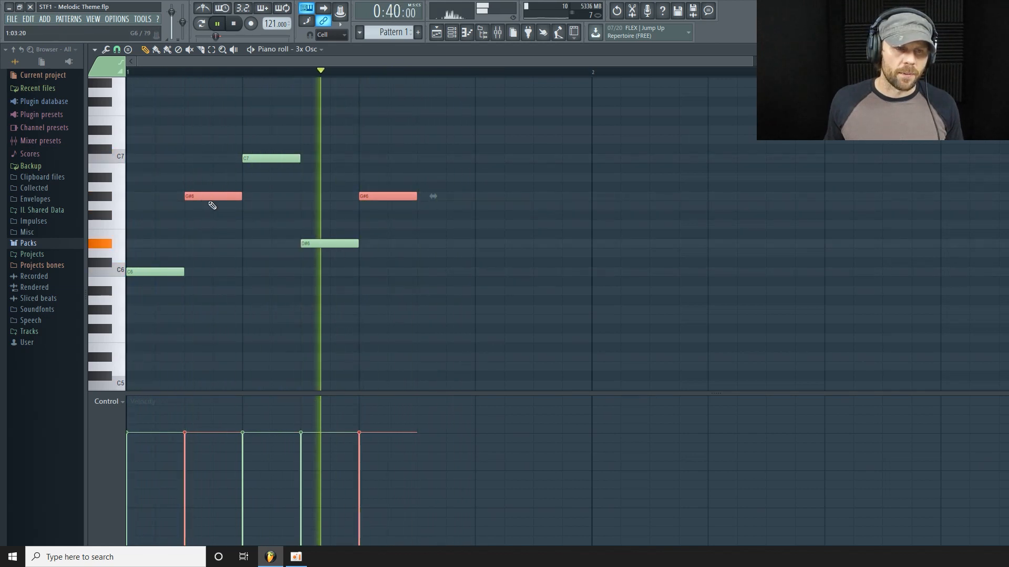
{"action": "key", "text": "space"}
{"action": "left_click_drag", "start_coordinate": [209, 207], "coordinate": [211, 209]}
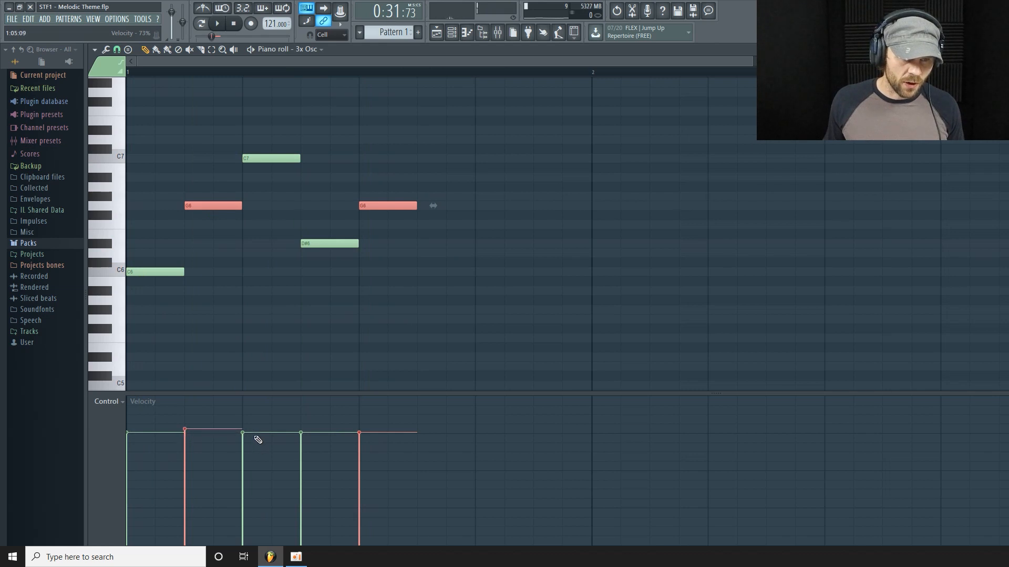
Step: Slightly raise the velocities of the fifth and fourth notes to about the second note's level, and play the result
{"action": "left_click", "coordinate": [359, 428]}
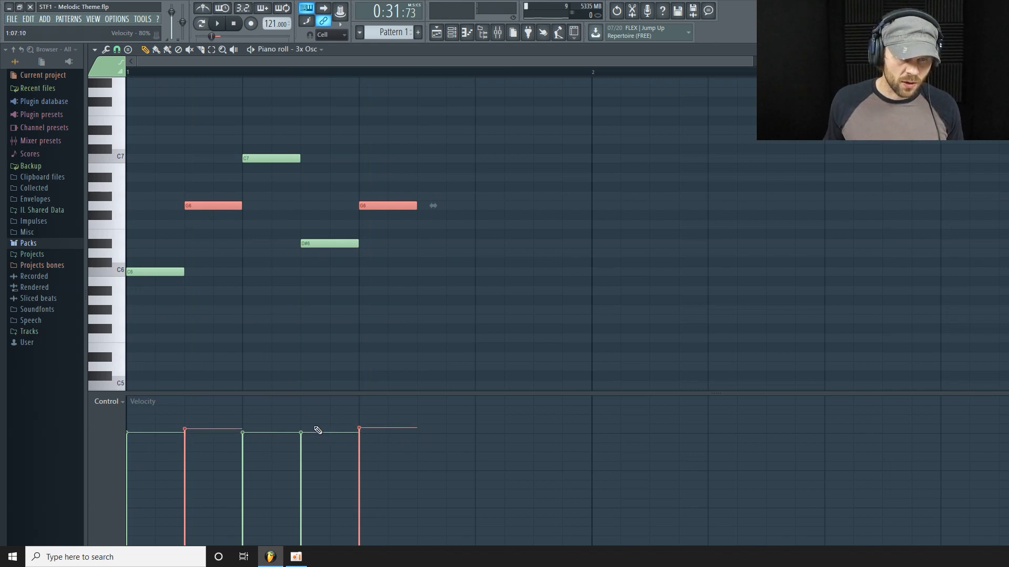
{"action": "key", "text": "ctrl+d"}
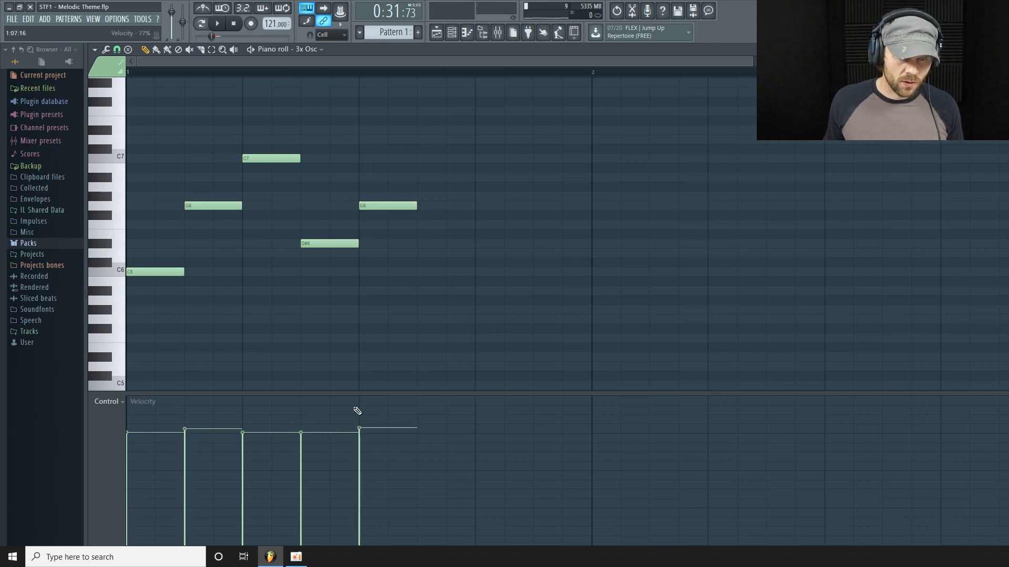
{"action": "left_click_drag", "start_coordinate": [306, 438], "coordinate": [307, 433]}
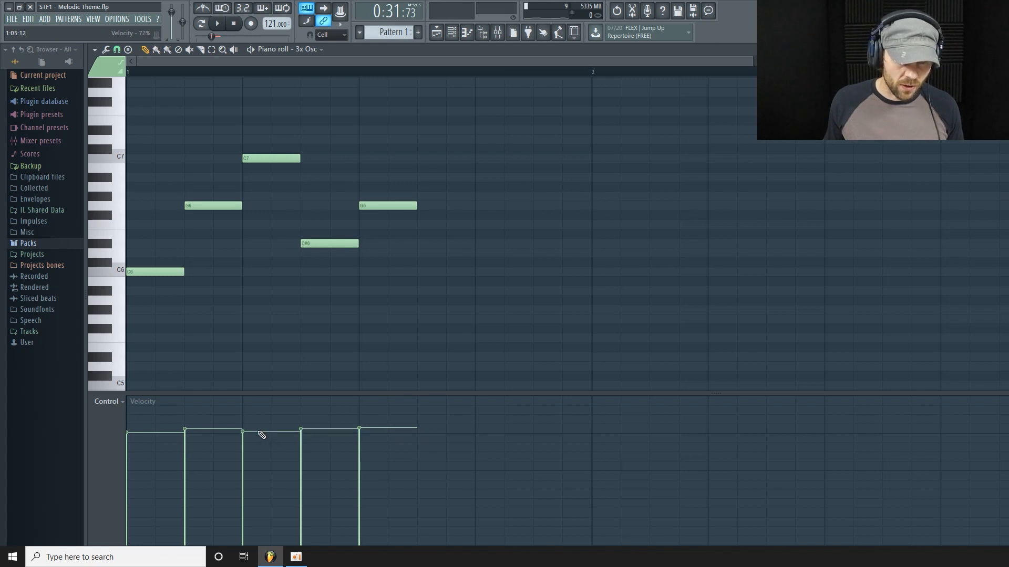
{"action": "key", "text": "space"}
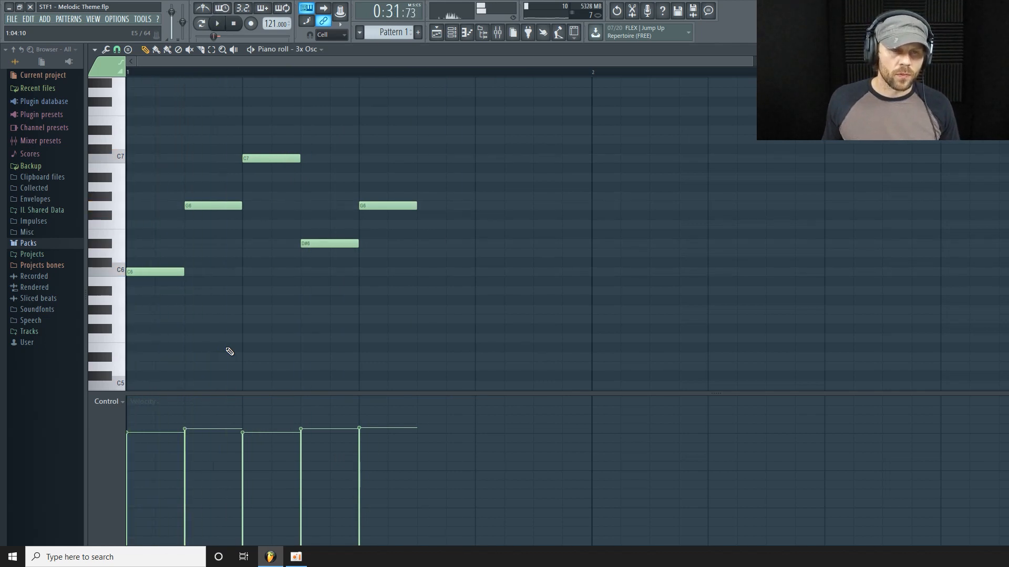
{"action": "key", "text": "space"}
Step: Return to the playlist, check the mixer briefly, and show the whole 3x Osc and bell loop arrangement around bars 17 to 37
{"action": "left_click", "coordinate": [450, 33]}
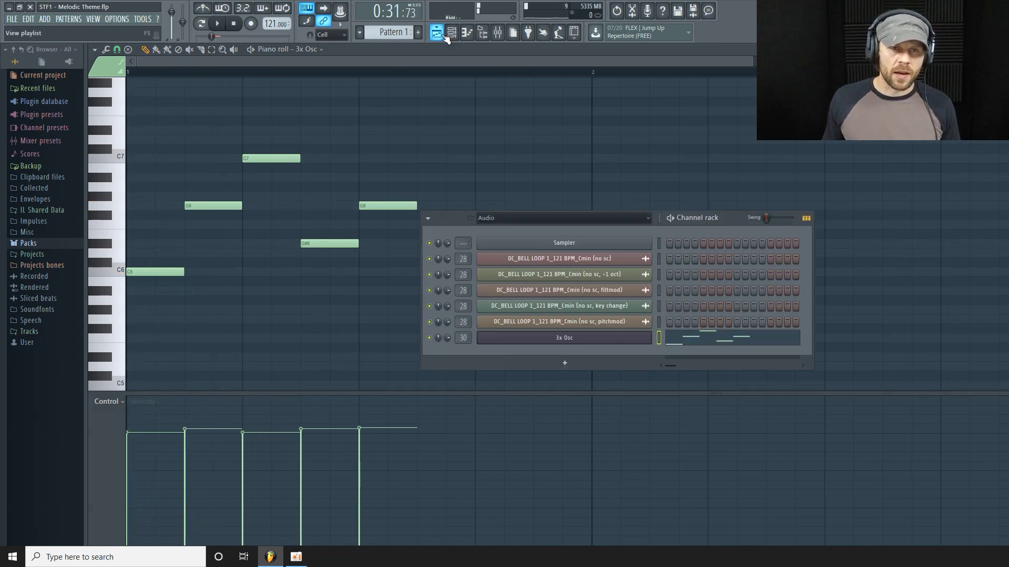
{"action": "left_click", "coordinate": [450, 34]}
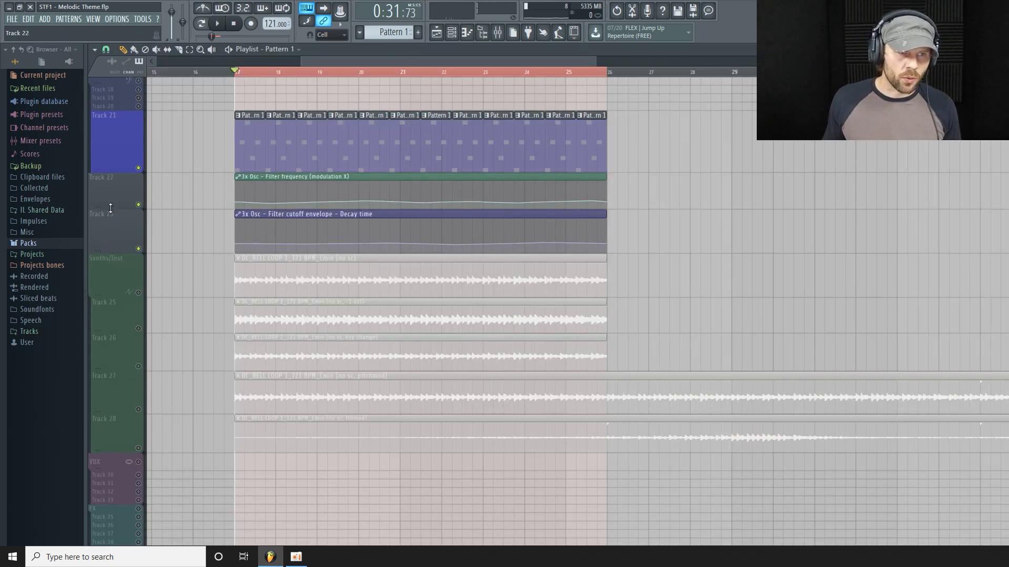
{"action": "left_click", "coordinate": [498, 32]}
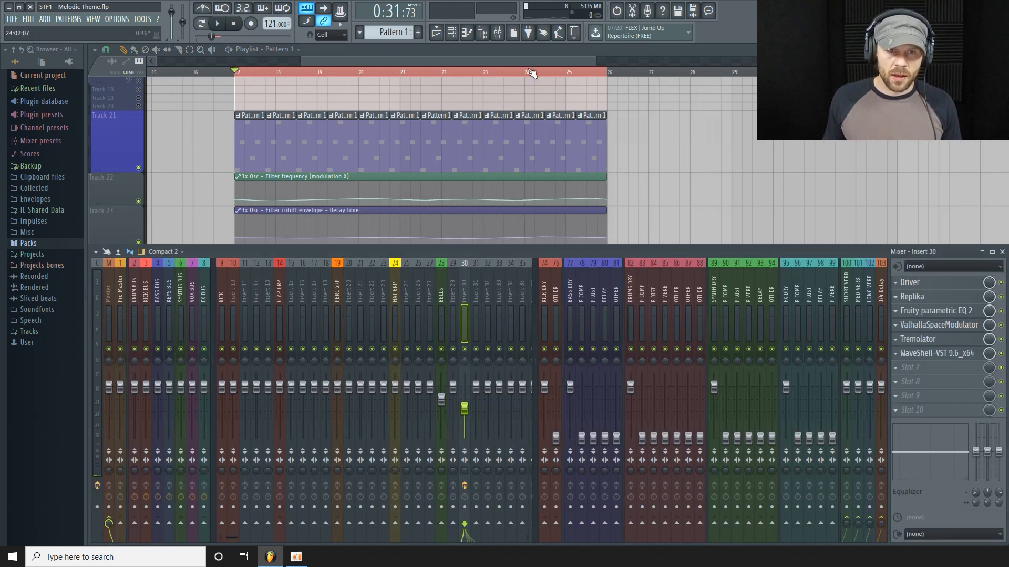
{"action": "key", "text": "F9"}
{"action": "left_click_drag", "start_coordinate": [598, 59], "coordinate": [700, 123]}
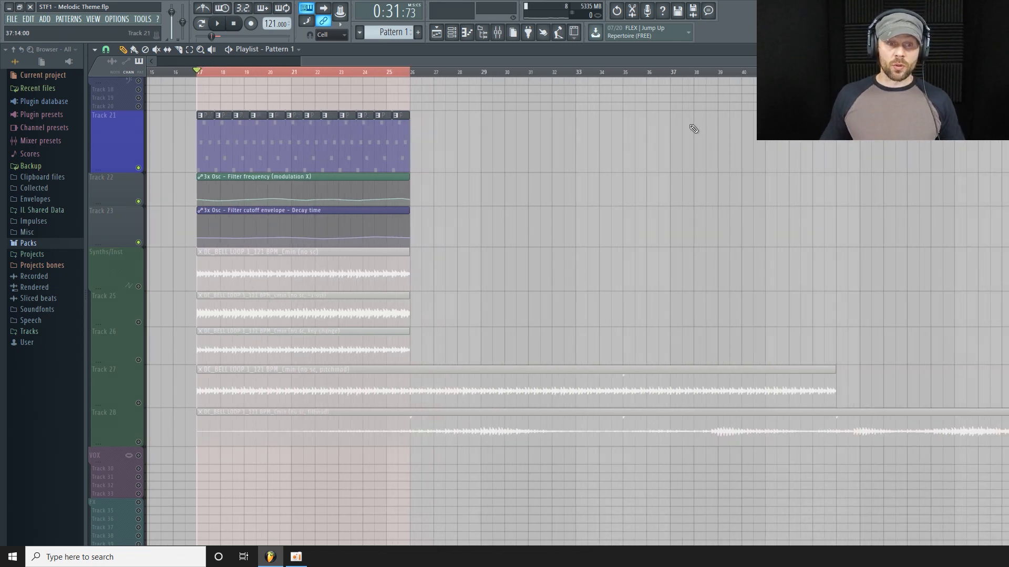